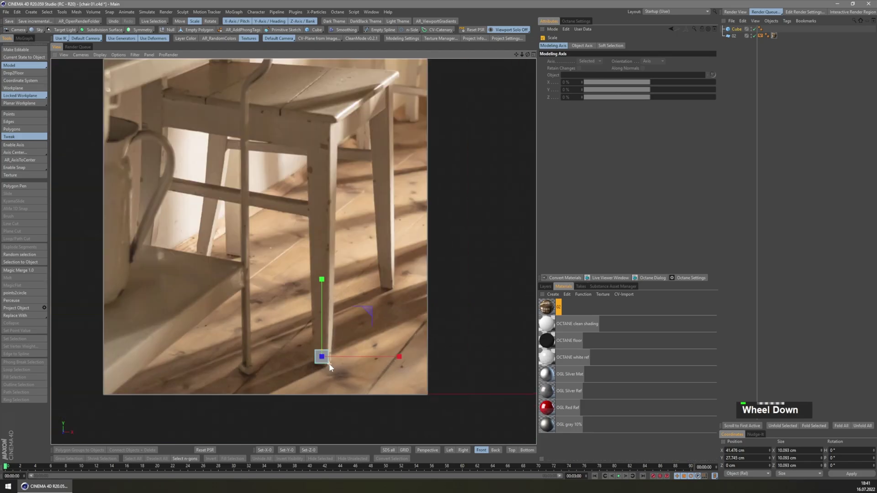
Step: Raise the cube's top face about 167 cm to the underside of the chair seat in the photo to form a leg
click(322, 359)
key(F1)
key(Return)
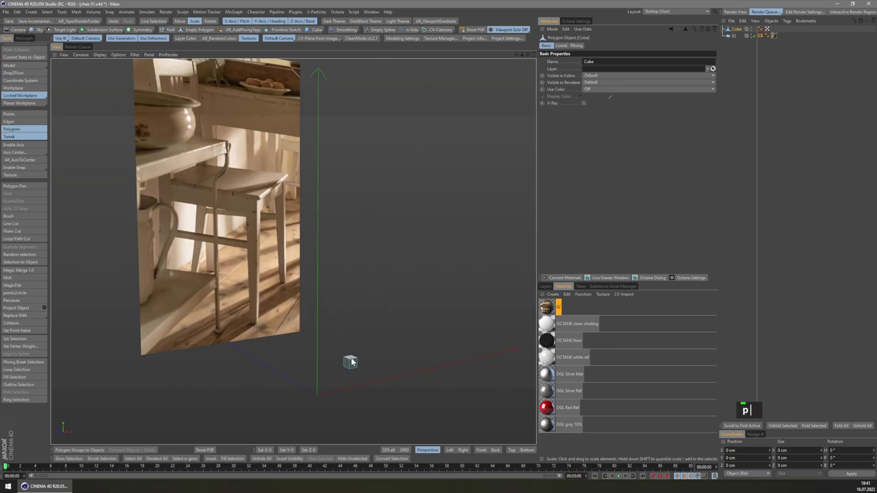
click(352, 358)
key(F4)
scroll(353, 358, up, 2)
key(space)
drag(315, 327, 319, 104)
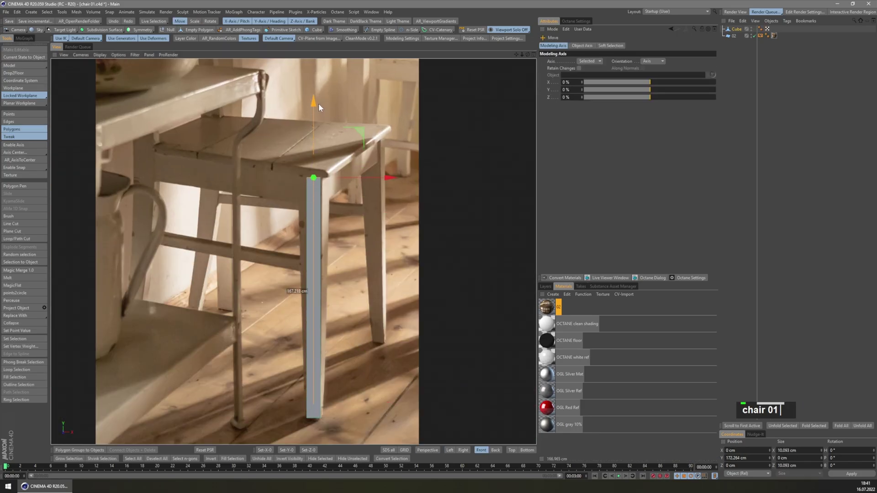
Step: Scale the leg's top face to about 19.2 cm wide so the leg tapers toward the floor
scroll(325, 123, up, 3)
key(t)
drag(402, 180, 484, 168)
scroll(365, 237, down, 3)
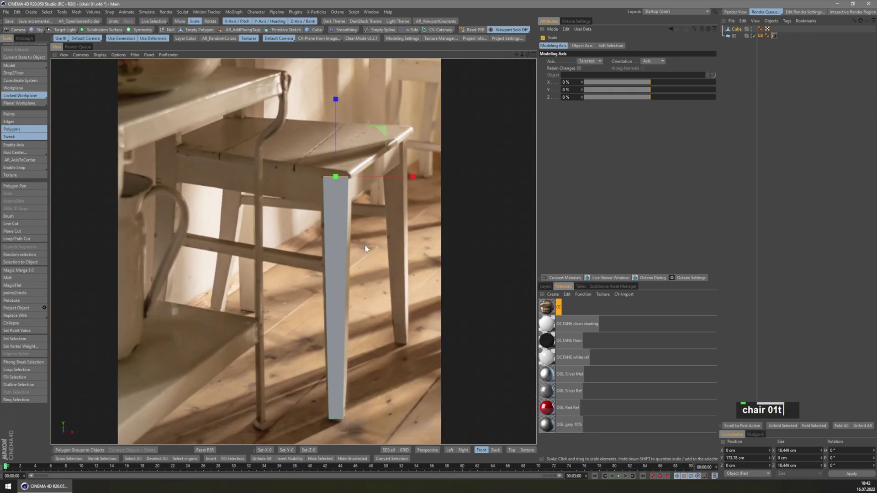
scroll(366, 285, up, 1)
drag(435, 120, 428, 139)
Step: Display objects with edge lines and shift the whole tapered leg slightly along X to align with the photo
click(26, 65)
click(179, 21)
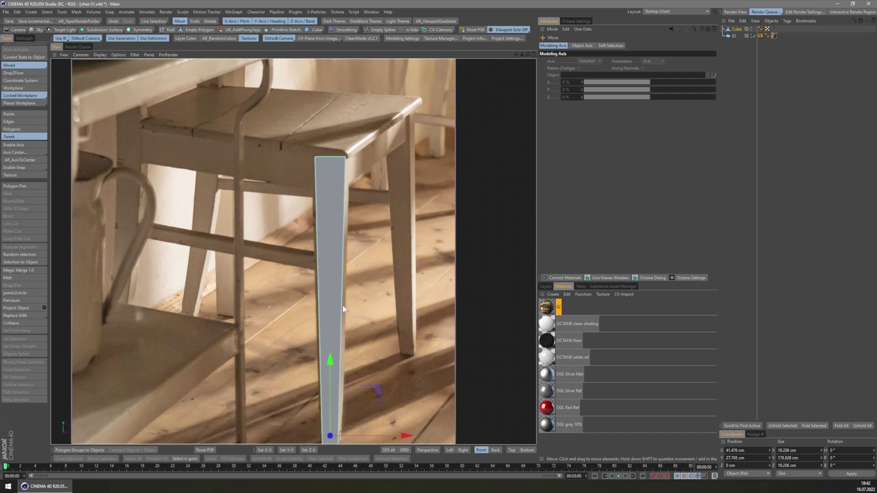
scroll(361, 370, up, 1)
key(n)
key(g)
drag(383, 398, 381, 399)
key(F1)
middle_drag(412, 273, 293, 314)
key(F4)
scroll(355, 256, down, 3)
key(F1)
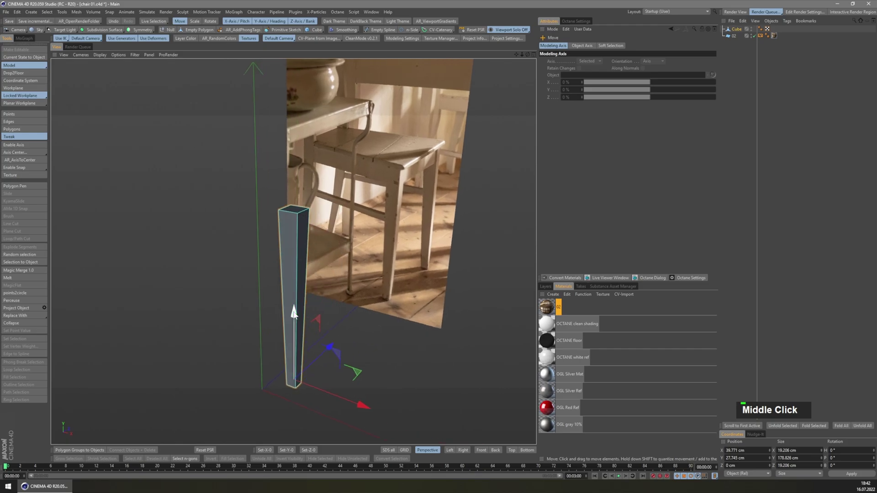
Step: Create an instance of the front leg and move it along Z to about 142 cm as the second front leg
drag(147, 30, 197, 98)
drag(329, 347, 407, 318)
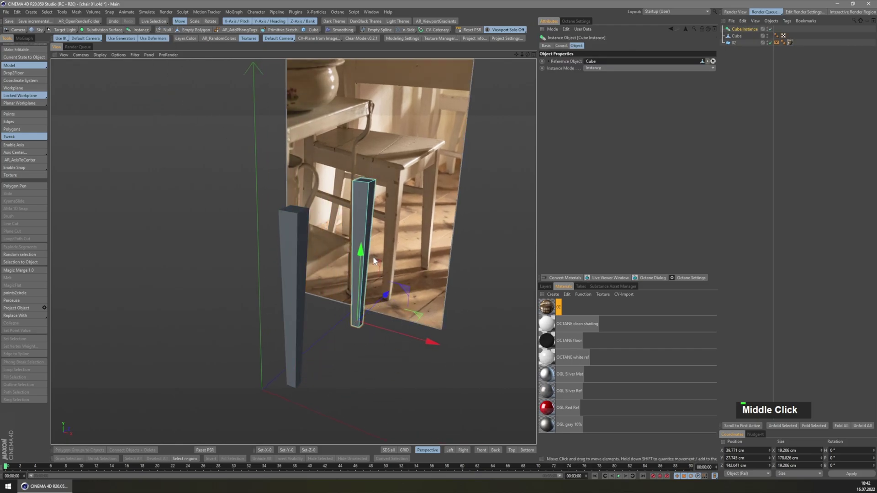
key(F4)
scroll(325, 325, up, 5)
Step: Duplicate the original leg along X to the rear of the chair, at about -97.6 cm
click(750, 36)
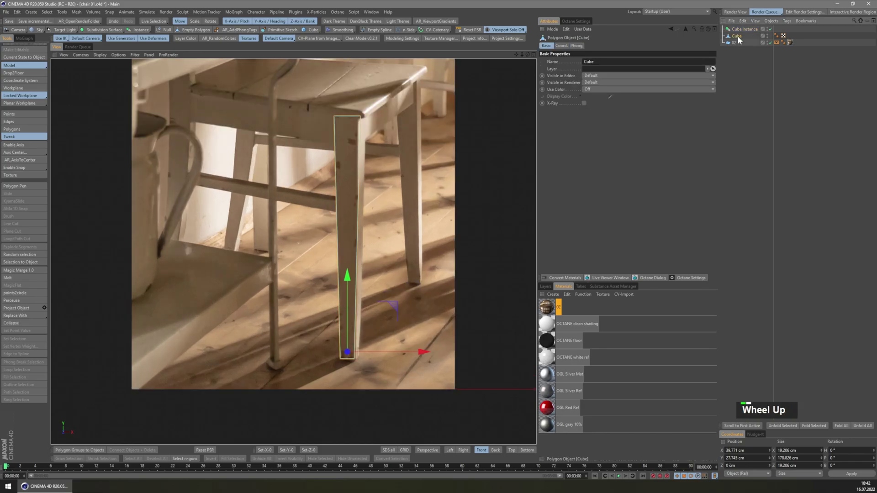
ctrl+drag(404, 352, 218, 349)
key(c)
Step: Plane-cut the rear leg across its height in local XZ with five cuts spaced 24 cm, plus one single cut near the foot
key(k)
key(l)
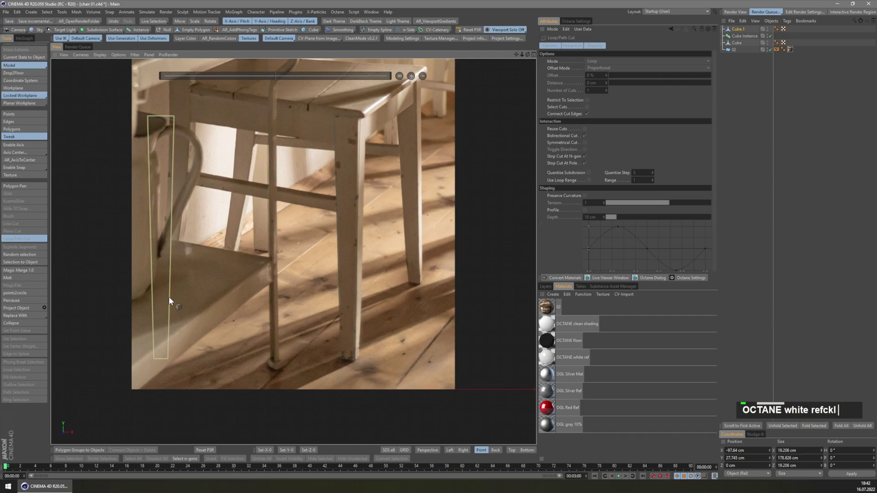
click(25, 130)
text(1)
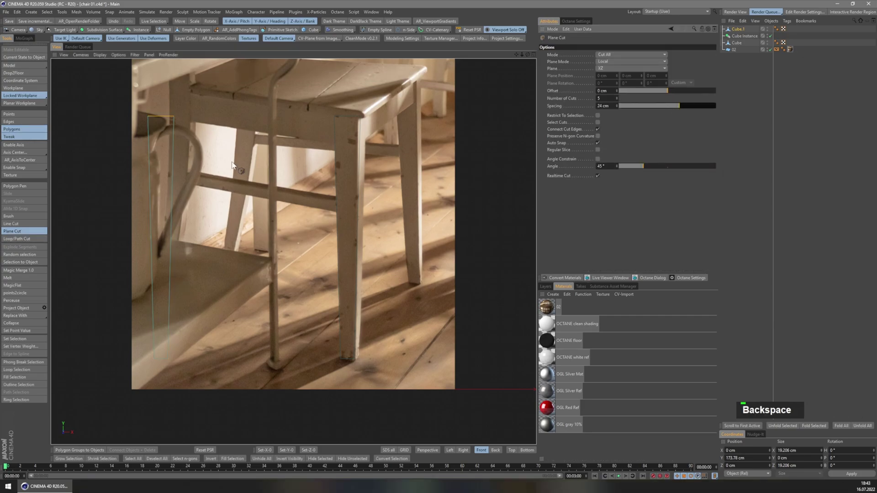
click(168, 144)
click(168, 148)
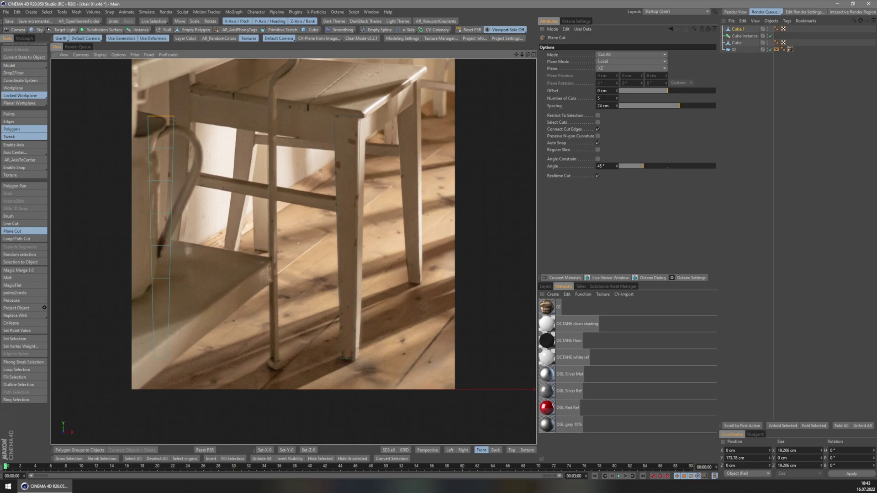
scroll(606, 99, down, 4)
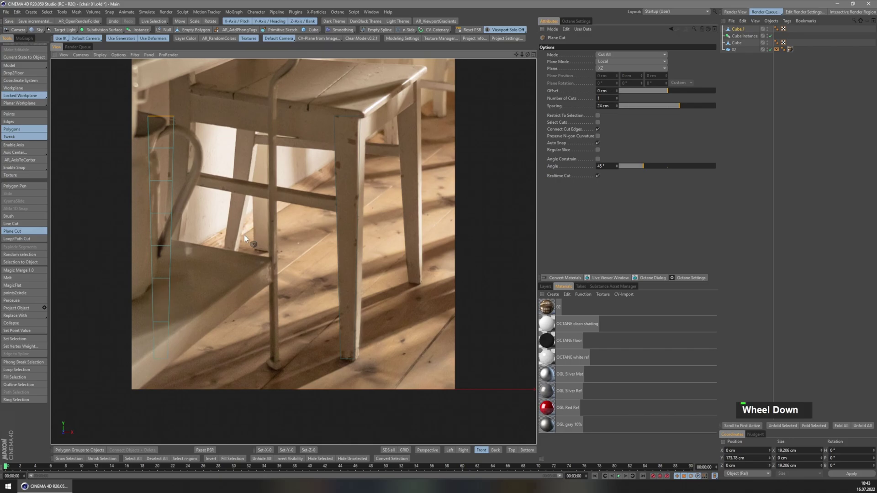
Step: Enable soft selection for the Move tool with a radius of 225 cm
key(F1)
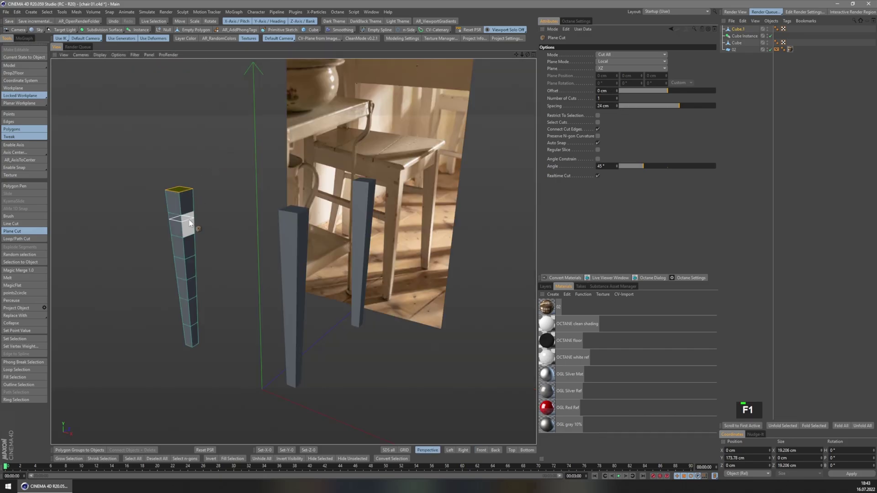
key(e)
double_click(603, 47)
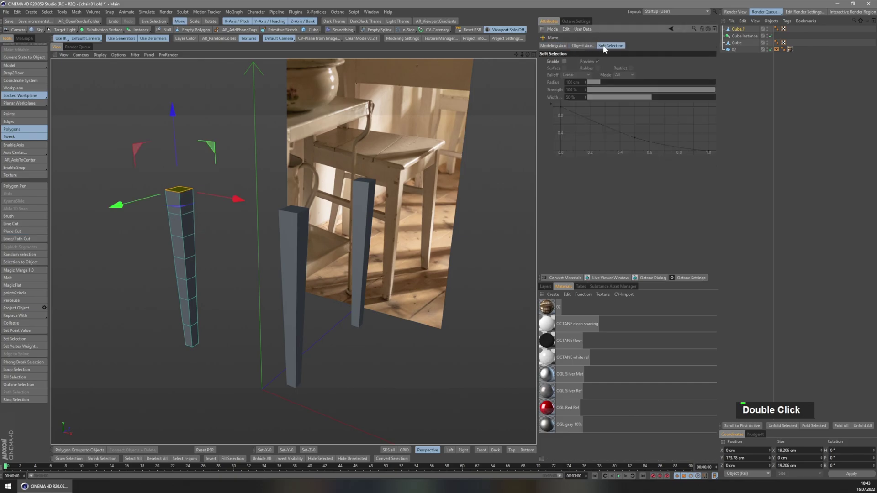
click(565, 61)
scroll(610, 81, up, 5)
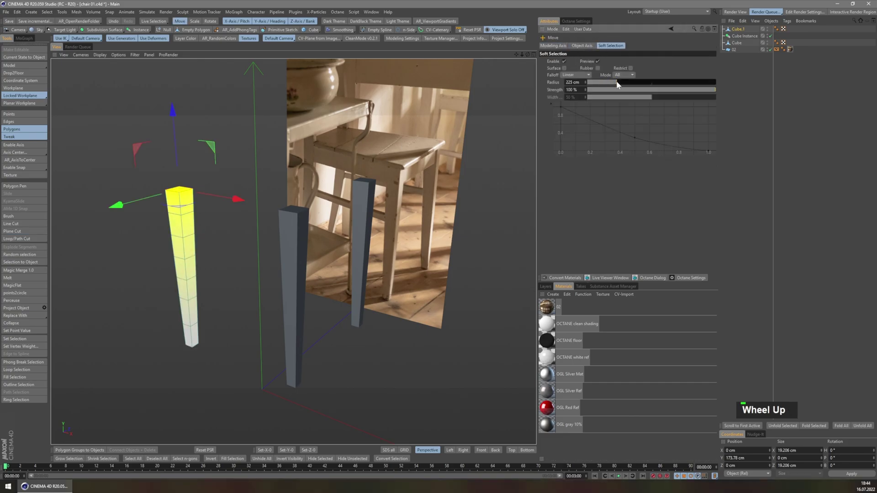
Step: Set the soft selection falloff to Bell and bend the rear leg by moving its top face about 14.4 cm along X
key(F4)
drag(222, 116, 249, 117)
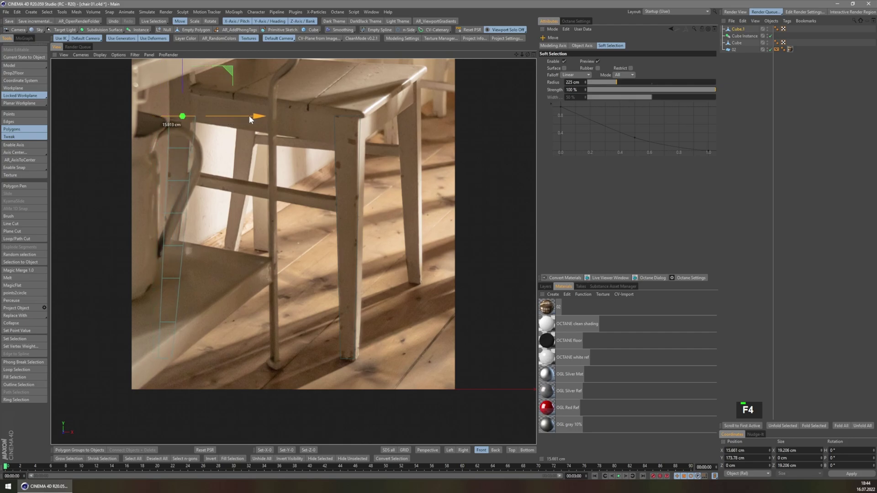
click(576, 75)
click(569, 94)
key(ctrl+z)
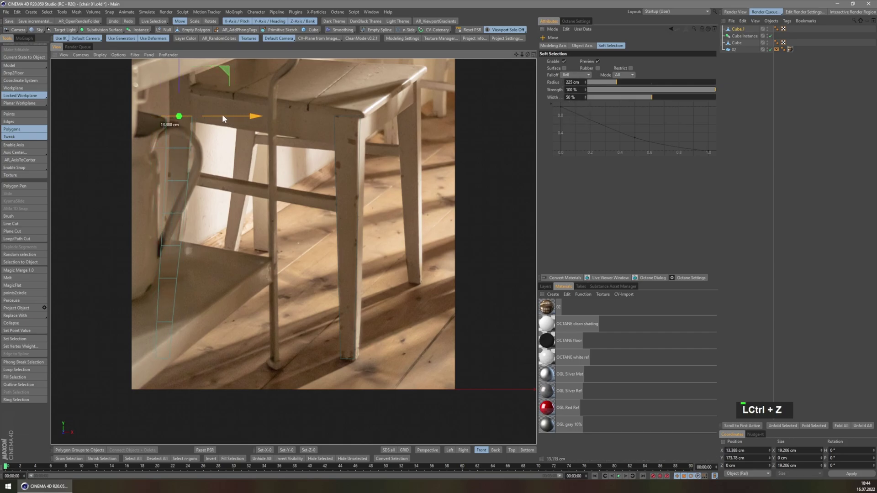
shift+middle_drag(203, 248, 218, 315)
scroll(219, 343, down, 2)
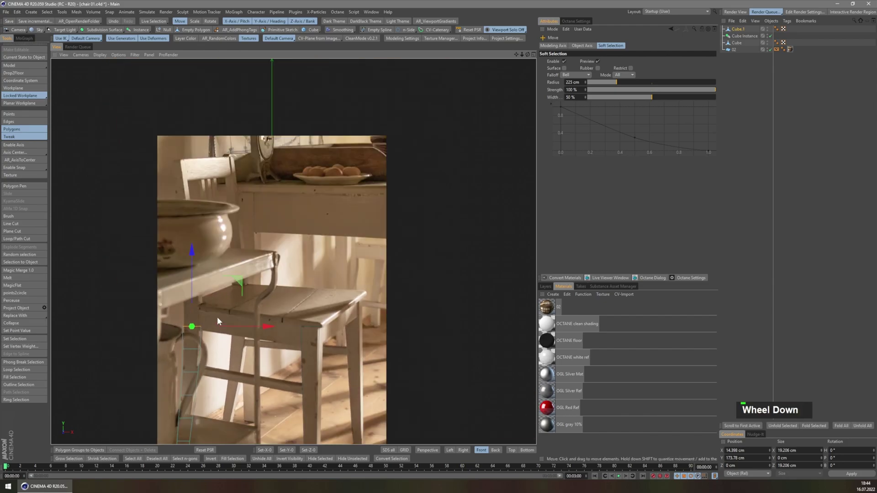
Step: Disable soft selection and extrude the rear leg's top face upward in segments, leaning backward to follow the photo's chair back
key(ctrl+z)
click(565, 61)
ctrl+drag(193, 251, 192, 205)
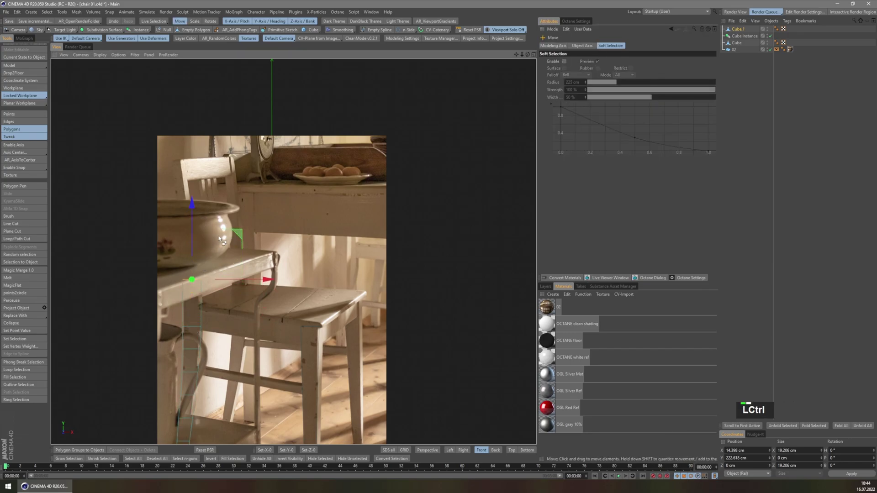
ctrl+drag(227, 251, 217, 144)
shift+middle_drag(214, 180, 198, 270)
Step: Select the front faces of the five uppermost segments of the rear leg
key(F1)
click(204, 289)
shift+click(188, 197)
shift+click(179, 151)
shift+click(196, 236)
key(F4)
scroll(270, 212, up, 2)
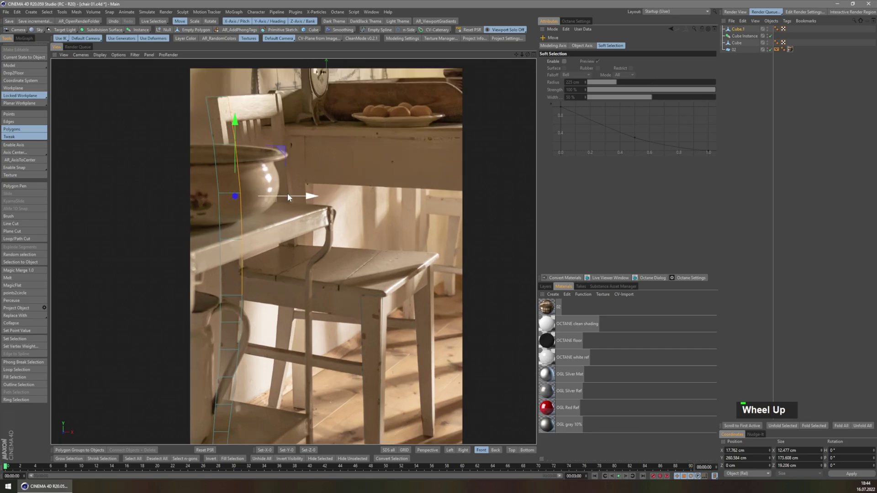
key(ctrl+z)
key(F1)
shift+click(213, 320)
key(F4)
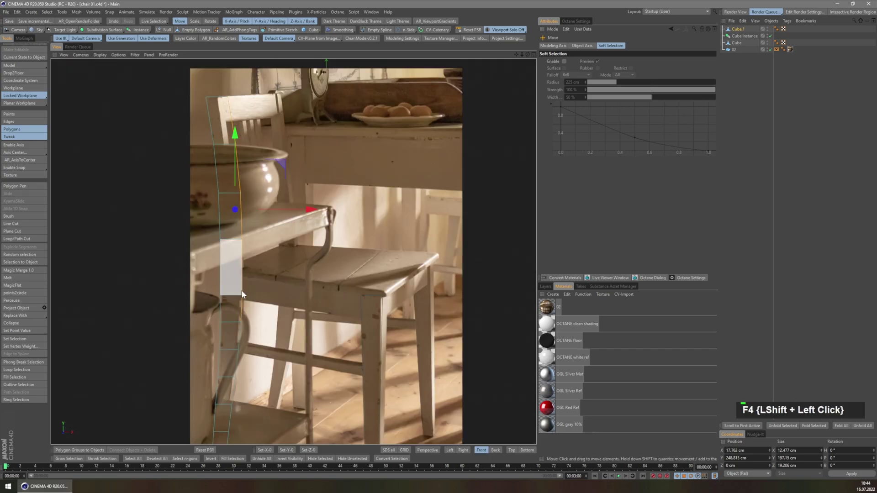
Step: Select the rear leg's whole front side with Phong Break Selection and adjust its position slightly to refine the leg's thickness
key(F1)
middle_drag(250, 223, 223, 259)
double_click(239, 256)
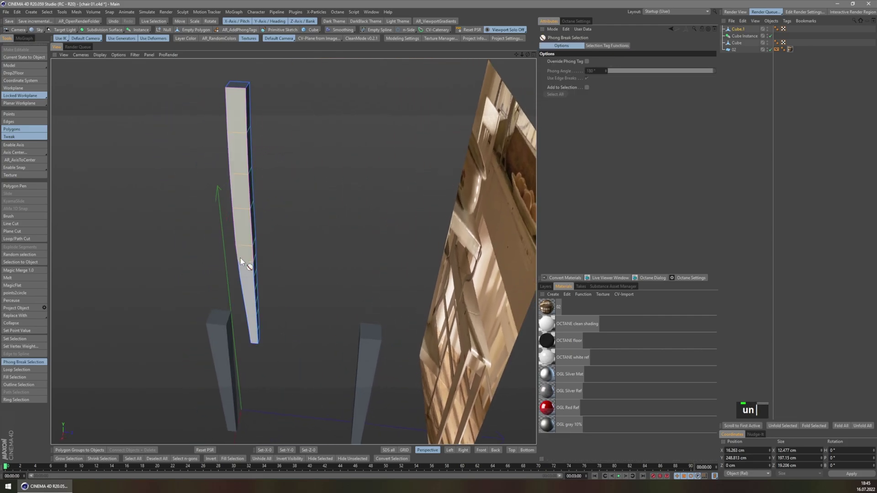
key(e)
middle_drag(304, 248, 262, 268)
key(ctrl+z)
drag(282, 239, 279, 241)
Step: Rotate the rear leg's top end face to match the slope of the chair back in the photo
middle_drag(238, 255, 200, 213)
scroll(182, 133, up, 1)
key(F4)
key(F1)
middle_drag(179, 135, 181, 146)
key(F4)
scroll(194, 130, up, 3)
key(r)
drag(281, 97, 281, 95)
scroll(246, 122, down, 3)
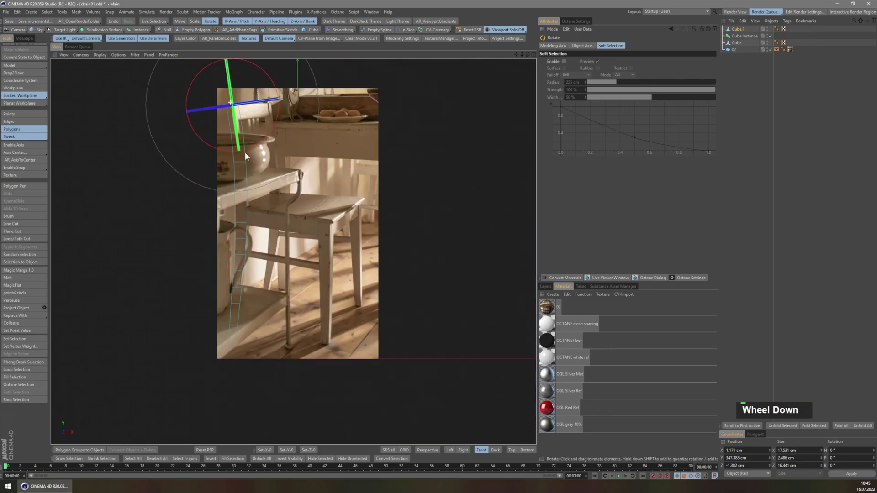
scroll(275, 330, up, 3)
scroll(330, 176, down, 3)
Step: Split the inner side face of the rear leg's top segment into a separate object
key(F1)
middle_drag(330, 176, 239, 190)
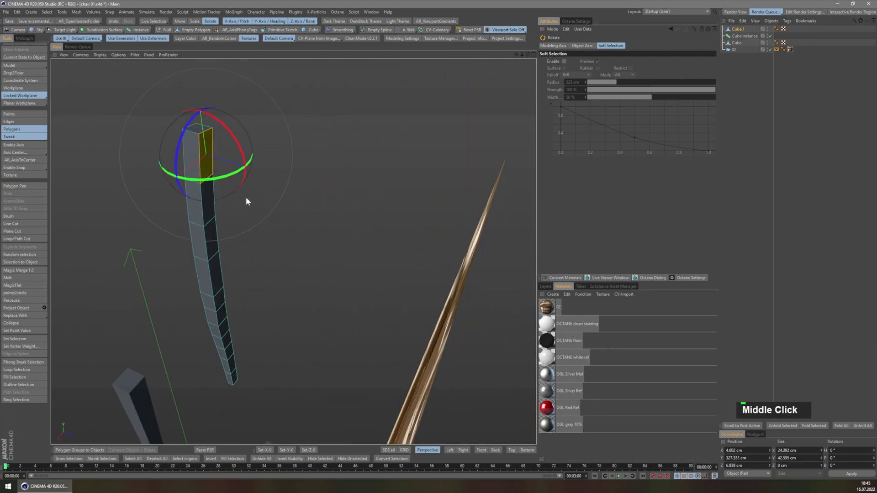
right_click(294, 173)
click(312, 434)
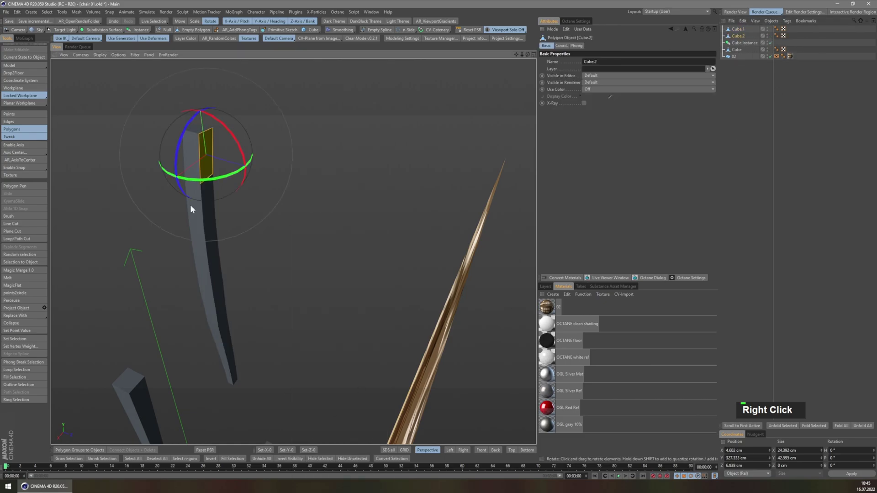
key(F1)
middle_drag(195, 223, 314, 217)
Step: Extrude the split face about 125.5 cm along Z with caps created to form the backrest rail
key(F4)
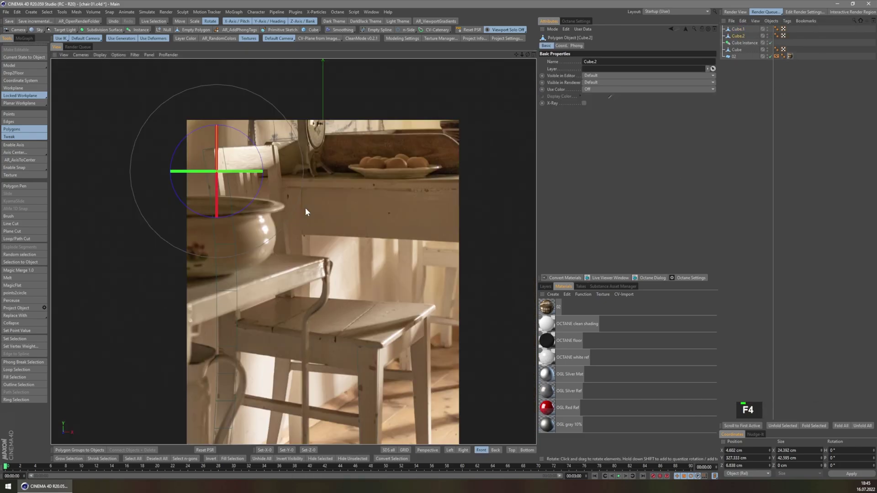
key(F3)
scroll(300, 111, up, 3)
key(n)
key(d)
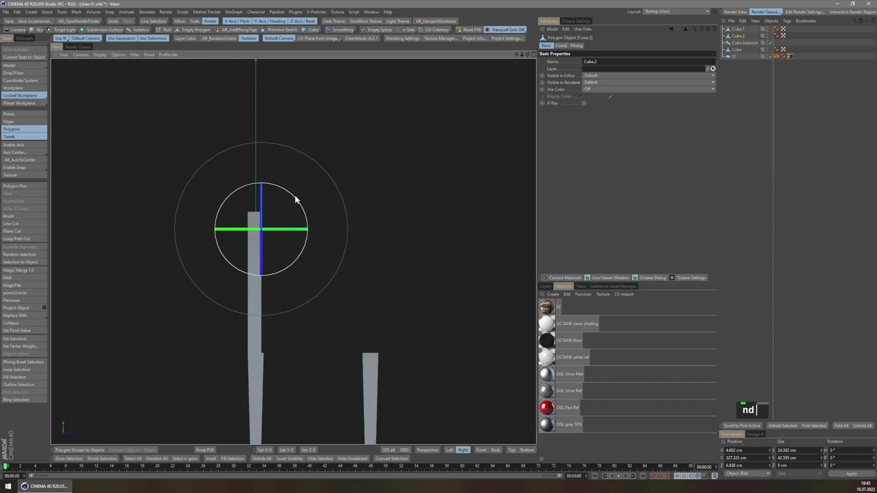
key(e)
key(d)
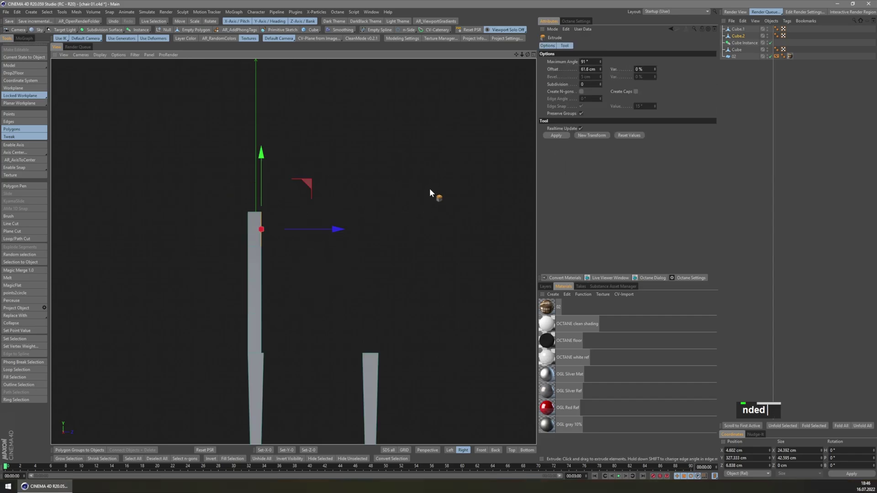
click(636, 92)
drag(357, 192, 458, 192)
key(F1)
Step: Create an instance of the rear leg and move it along Z to about 144.5 cm at the rail's far end
click(25, 66)
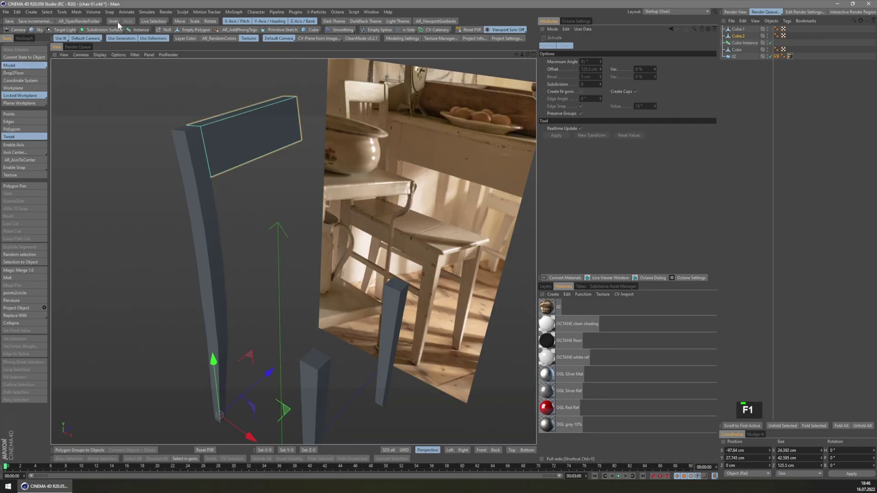
click(179, 21)
click(190, 150)
click(141, 30)
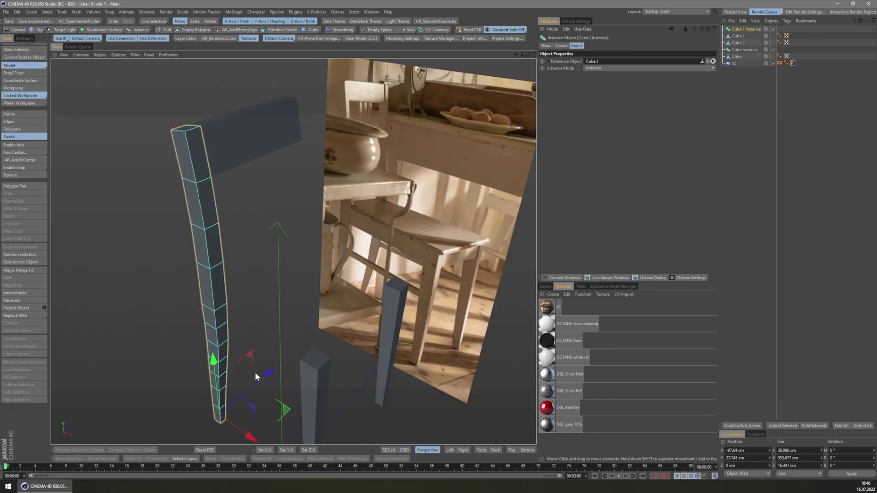
drag(252, 369, 339, 336)
Step: Show shaded objects with edge lines and nudge the rear leg instance to about 143.3 cm along Z to meet the rail
click(100, 54)
click(115, 75)
alt+drag(315, 173, 219, 169)
alt+middle_drag(219, 169, 215, 147)
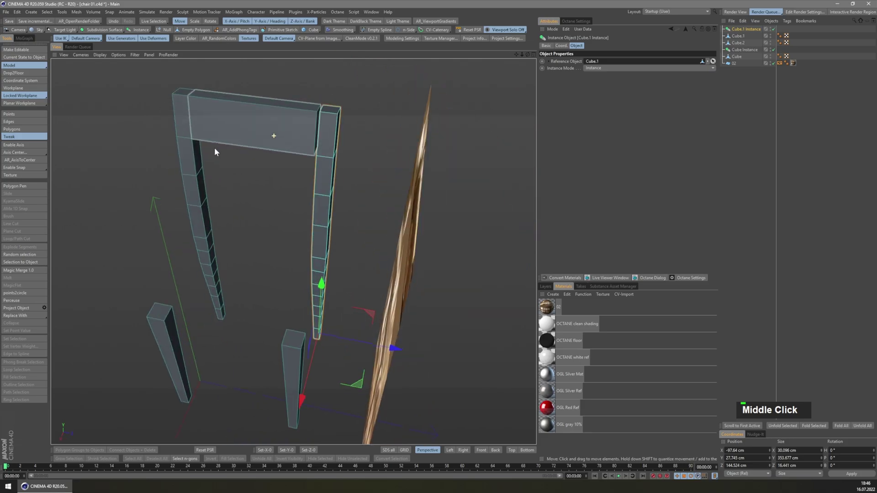
key(F4)
key(F3)
alt+middle_drag(307, 223, 261, 109)
scroll(377, 357, up, 1)
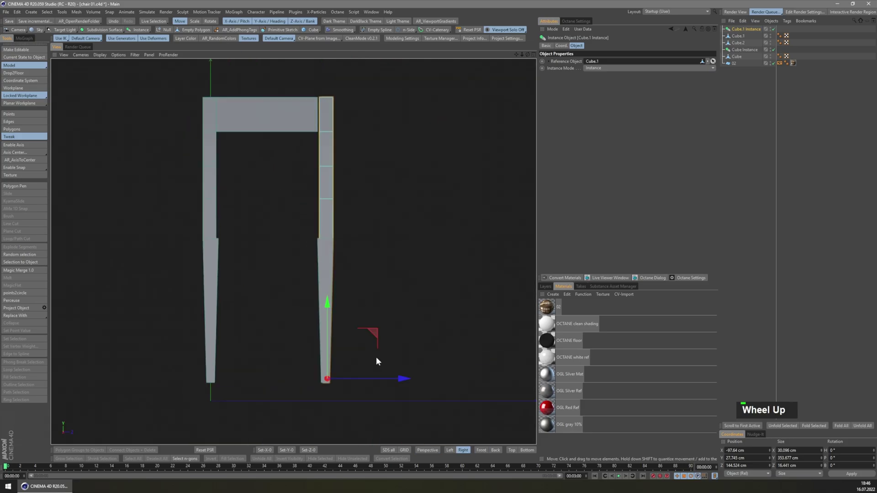
middle_click(391, 378)
key(F1)
scroll(205, 164, down, 2)
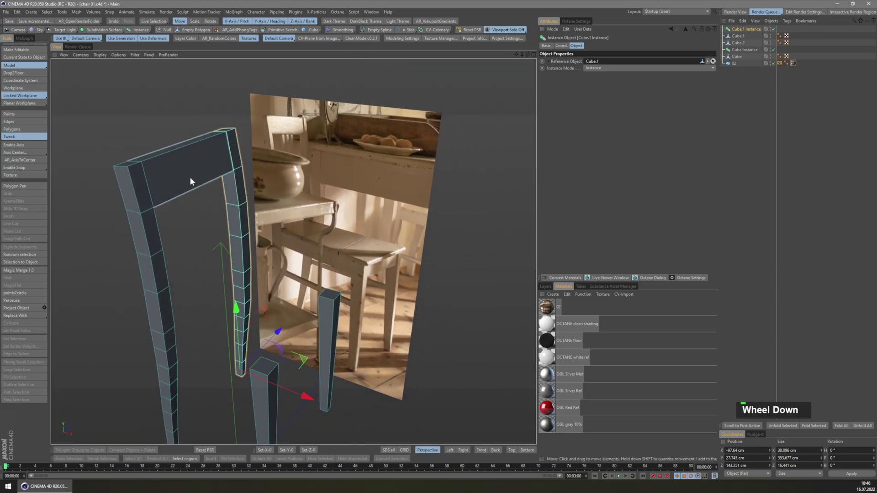
Step: Select the backrest rail's bottom face and shift it by -15.2 cm with Normal Move to make the rail shallower
alt+drag(192, 180, 176, 141)
alt+middle_drag(177, 142, 181, 188)
click(181, 186)
key(Return)
click(181, 186)
key(F4)
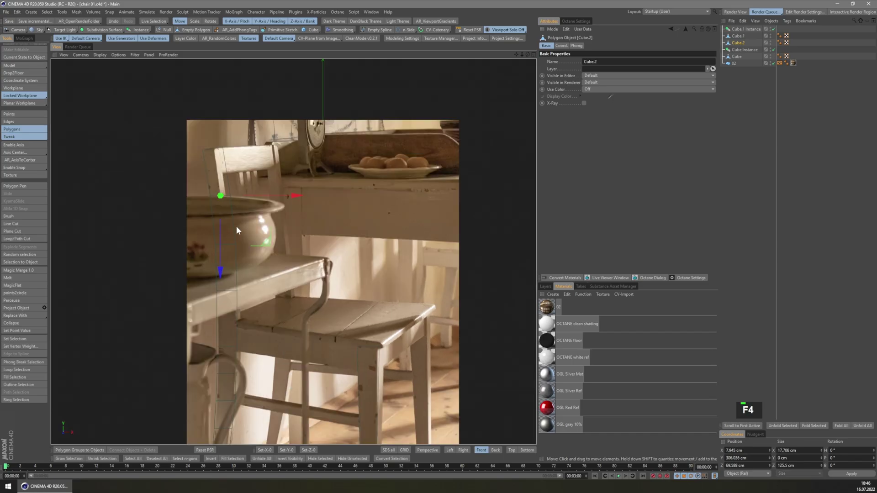
scroll(245, 198, up, 2)
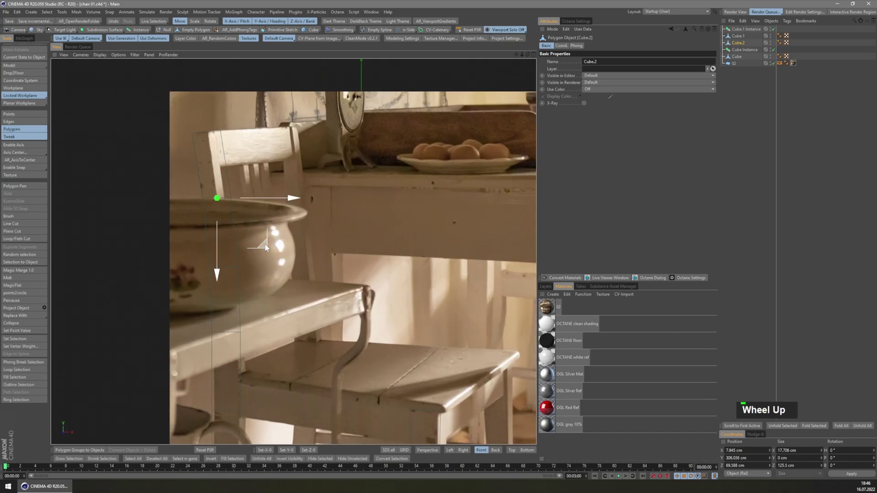
key(m)
key(z)
drag(241, 261, 240, 241)
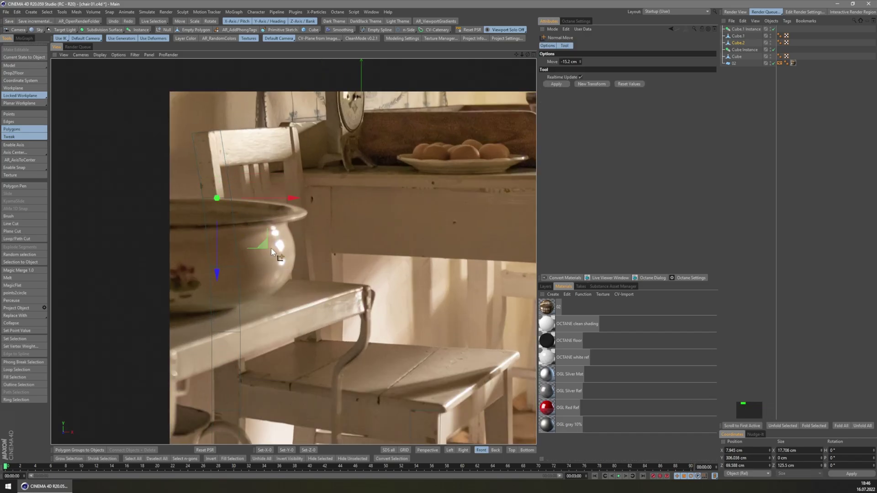
Step: Raise the backrest rail's bottom face to about 323.7 cm along Y and rotate it to match the rail's tilt in the photo
drag(286, 223, 262, 217)
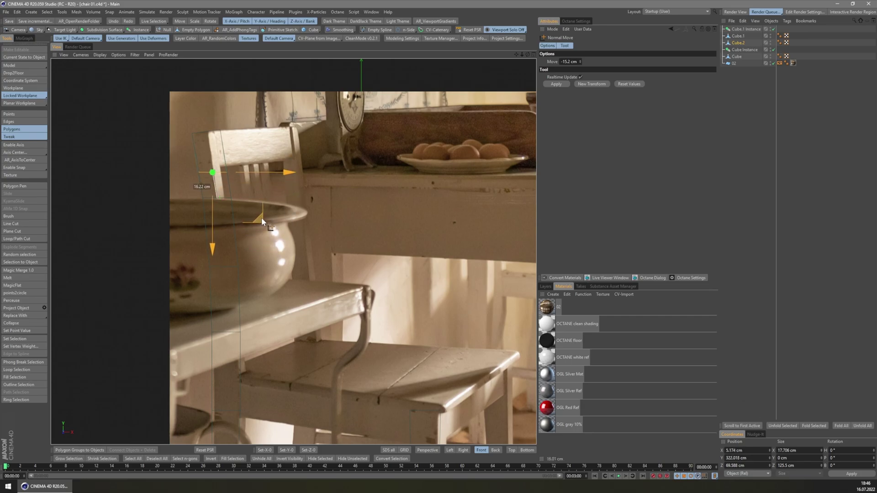
key(r)
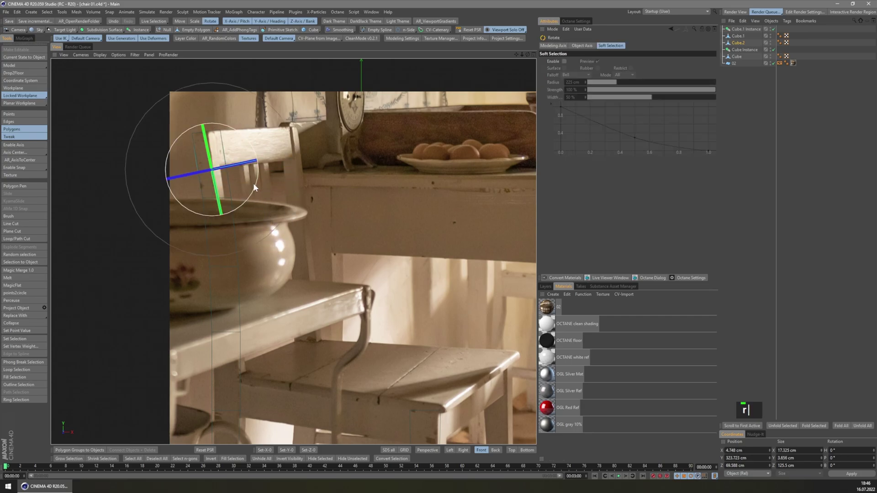
scroll(254, 183, up, 2)
drag(271, 184, 269, 173)
scroll(272, 194, down, 5)
Step: Select the rear leg's side faces and shift them by -3.15 cm with Normal Move to slim the leg
key(F1)
middle_drag(186, 233, 212, 231)
scroll(212, 231, up, 2)
middle_drag(132, 158, 162, 151)
middle_drag(162, 151, 236, 157)
shift+middle_drag(236, 157, 240, 151)
click(744, 35)
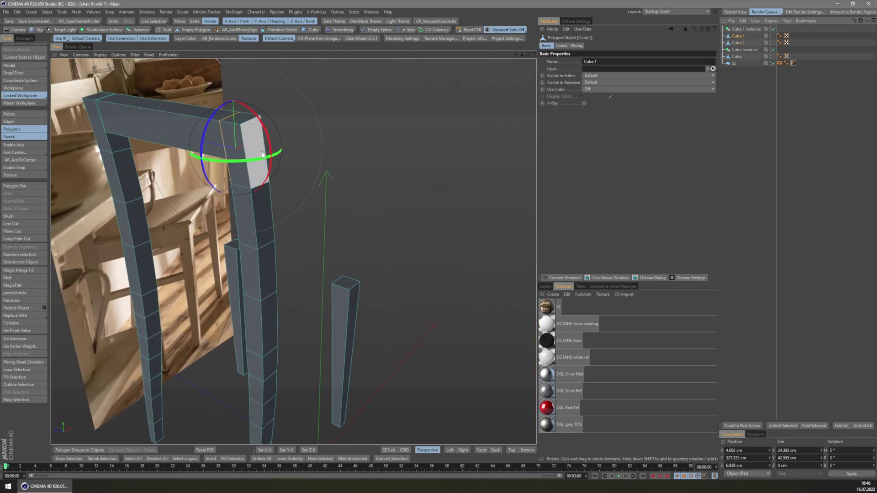
key(u)
key(n)
click(248, 209)
middle_drag(269, 237, 223, 223)
key(m)
key(z)
shift+middle_drag(223, 223, 223, 213)
drag(223, 213, 194, 212)
Step: Split the rear leg's front-facing polygon at stretcher height into a separate object and select that object
shift+middle_drag(321, 246, 286, 253)
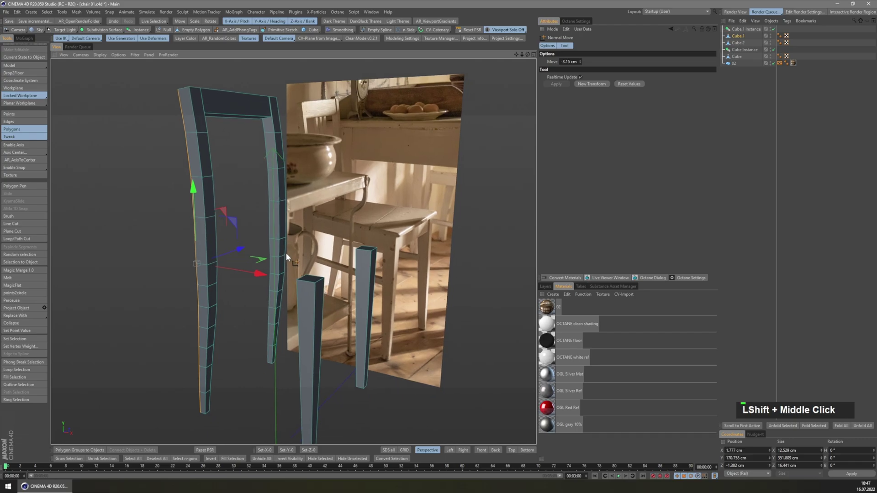
scroll(297, 278, up, 3)
shift+middle_drag(300, 309, 270, 276)
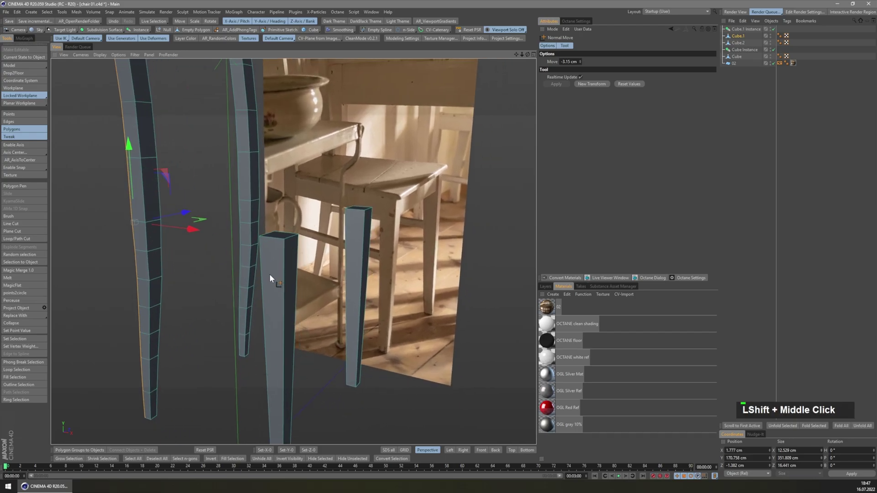
key(F4)
scroll(271, 292, down, 3)
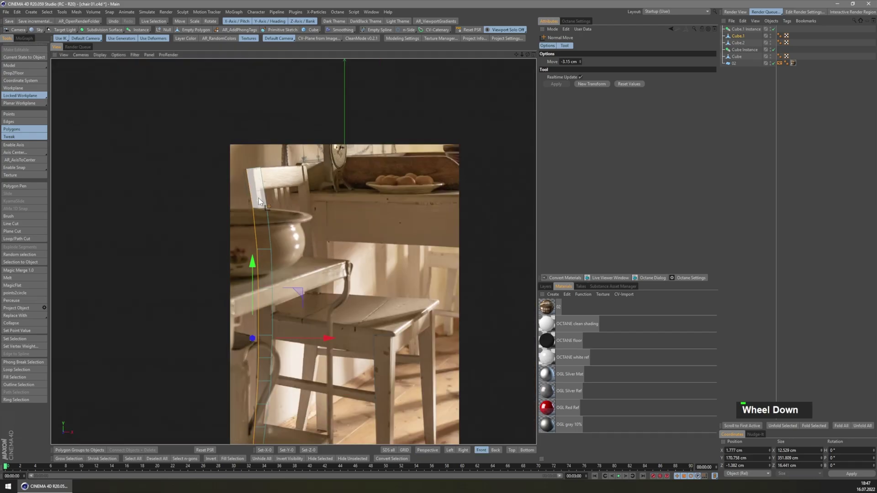
shift+middle_drag(329, 419, 310, 286)
scroll(310, 285, up, 3)
key(F1)
middle_drag(243, 231, 198, 236)
click(195, 238)
right_click(243, 265)
click(272, 436)
click(738, 42)
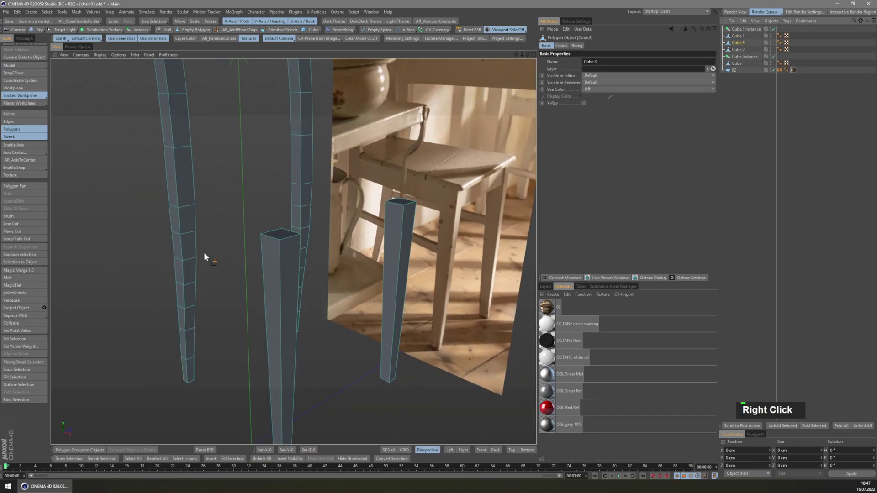
Step: Align the split face with the photo's side stretcher and extrude it 108 cm with caps towards the front leg
middle_click(205, 279)
key(F4)
scroll(260, 228, up, 3)
key(e)
drag(257, 167, 213, 186)
key(t)
key(d)
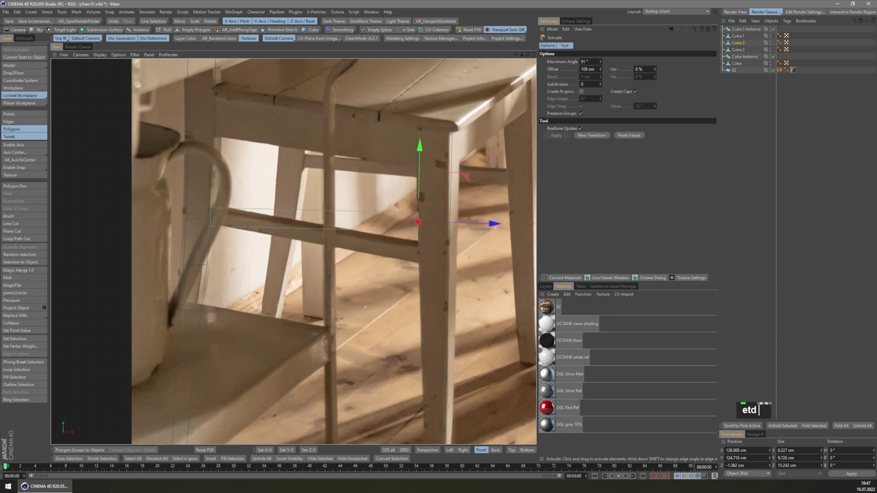
Step: Scale the side stretcher to about 10.5 cm high and 4.2 cm thick
key(t)
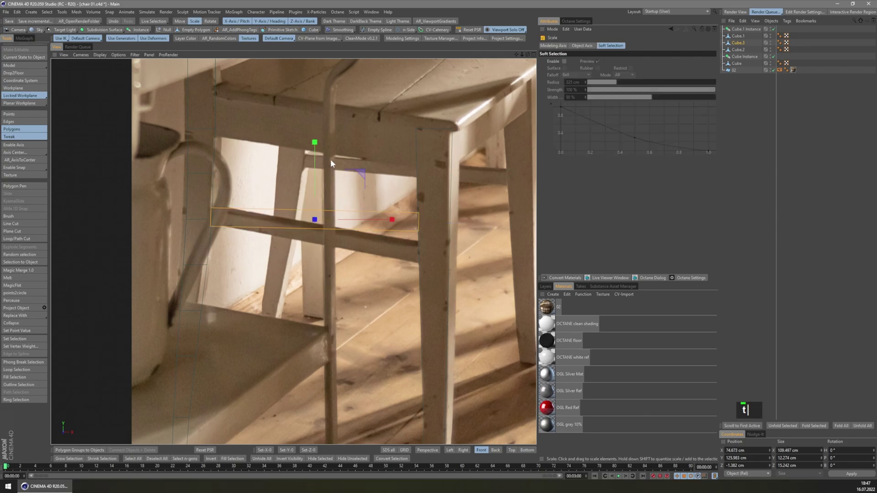
mouse_move(316, 157)
mouse_down()
mouse_move(316, 168)
mouse_move(320, 148)
mouse_up()
shift+middle_drag(358, 222, 352, 240)
key(F1)
key(t)
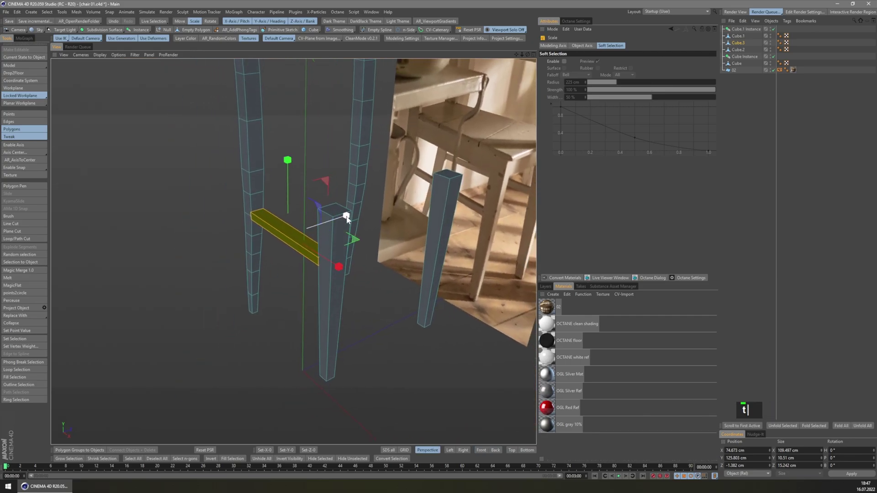
Step: Make the side stretcher a child of the rear leg object
click(738, 37)
drag(741, 42, 742, 36)
shift+middle_drag(457, 226, 405, 217)
Step: Duplicate the side stretcher under the rear leg and center the copy's axis on its geometry
ctrl+drag(740, 43, 740, 37)
click(28, 66)
click(178, 22)
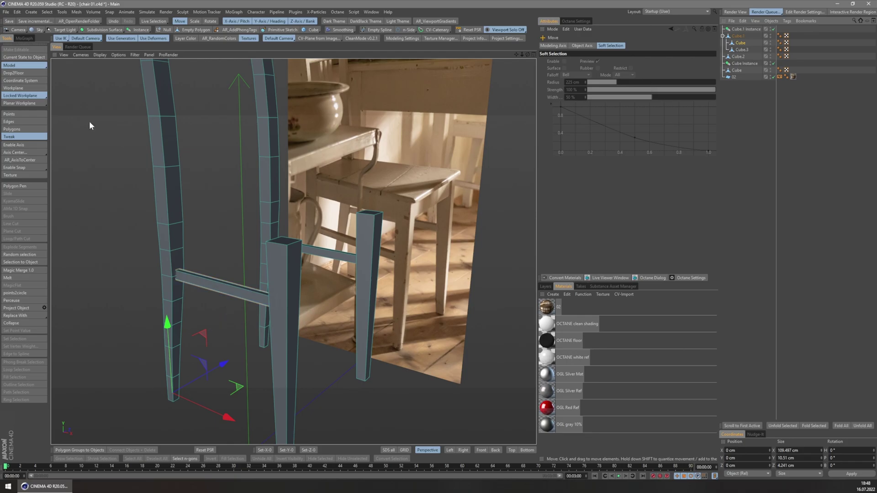
click(16, 154)
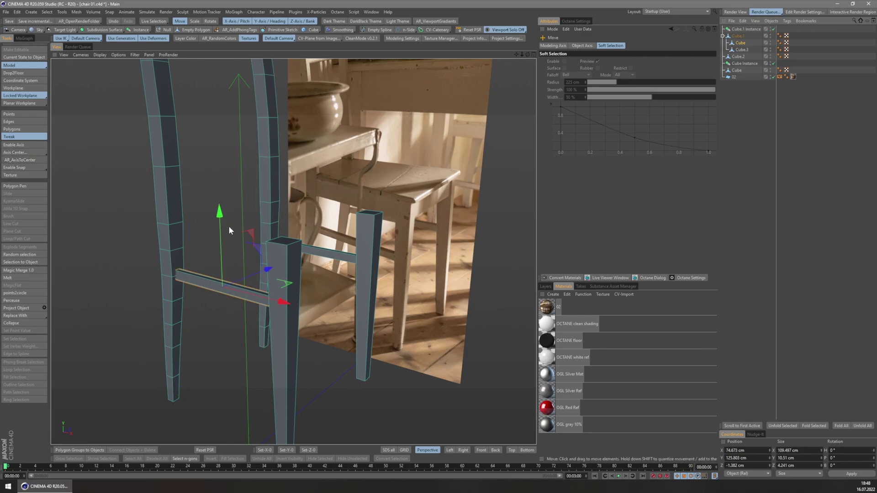
Step: Raise the stretcher copy to about 186.1 cm along Y and scale it to about 24.8 cm high as the seat rail
key(F4)
drag(283, 162, 285, 92)
key(t)
key(e)
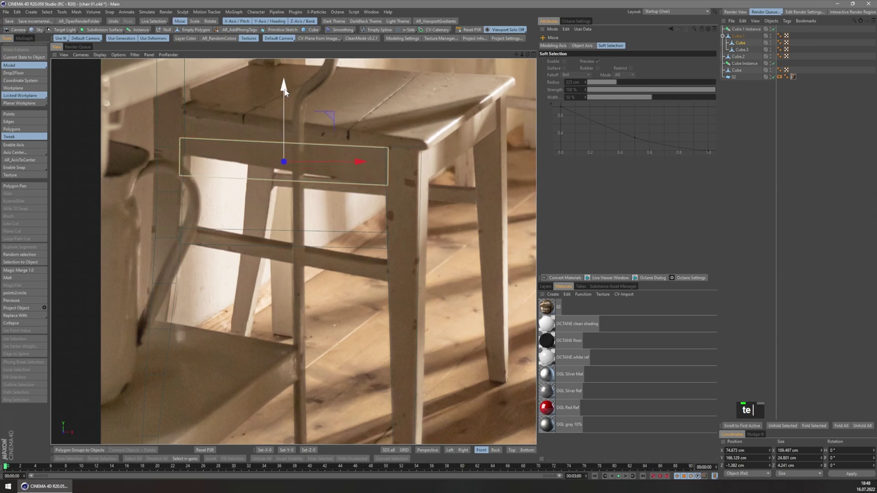
Step: Scale the seat rail's thickness to about 15.6 cm
key(F1)
middle_drag(278, 259, 316, 195)
key(t)
drag(312, 202, 456, 198)
middle_drag(266, 246, 288, 230)
scroll(288, 230, up, 2)
click(119, 55)
click(133, 132)
mouse_move(235, 229)
middle_down()
mouse_move(259, 219)
mouse_move(248, 198)
mouse_move(311, 210)
middle_up()
Step: Align the seat rail's Y axis to its selected top edge with Axis Center, with Auto Update and Editor Update enabled
key(F4)
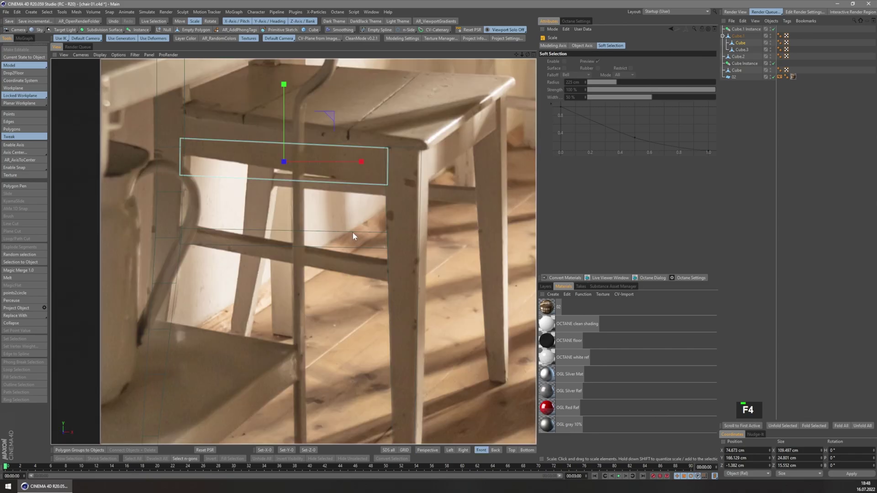
click(740, 43)
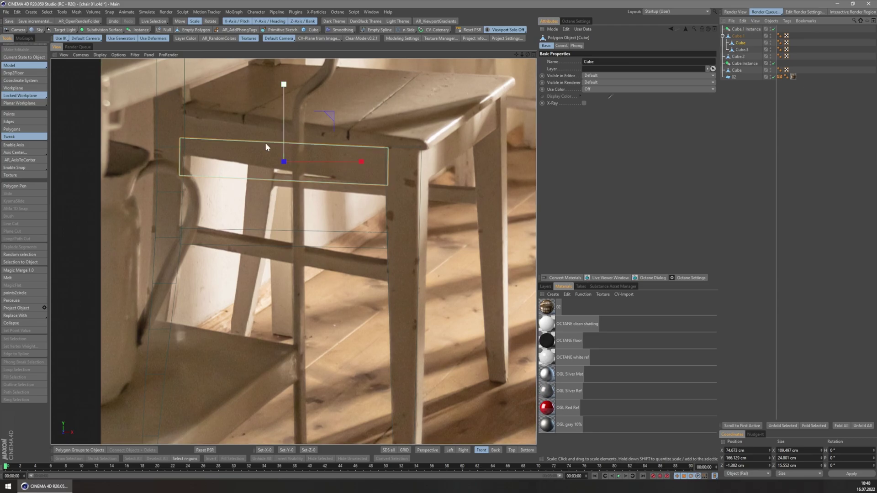
key(Return)
click(218, 141)
click(22, 153)
drag(84, 148, 174, 158)
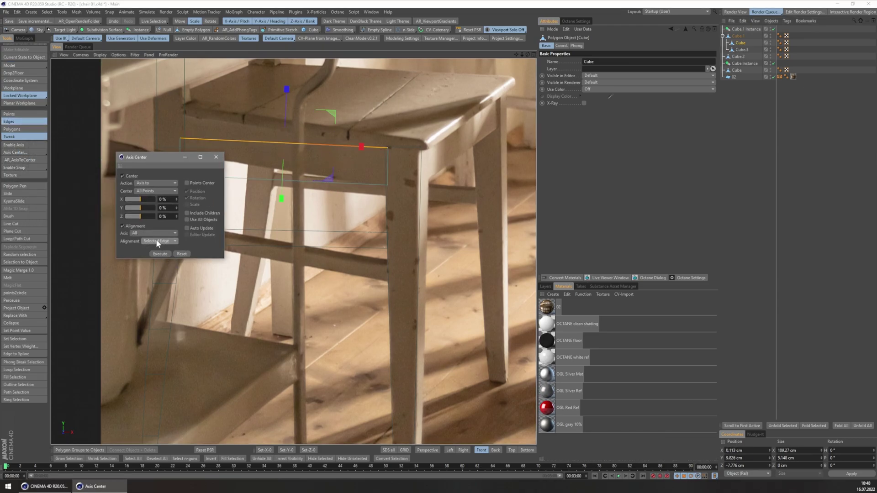
click(201, 228)
click(201, 234)
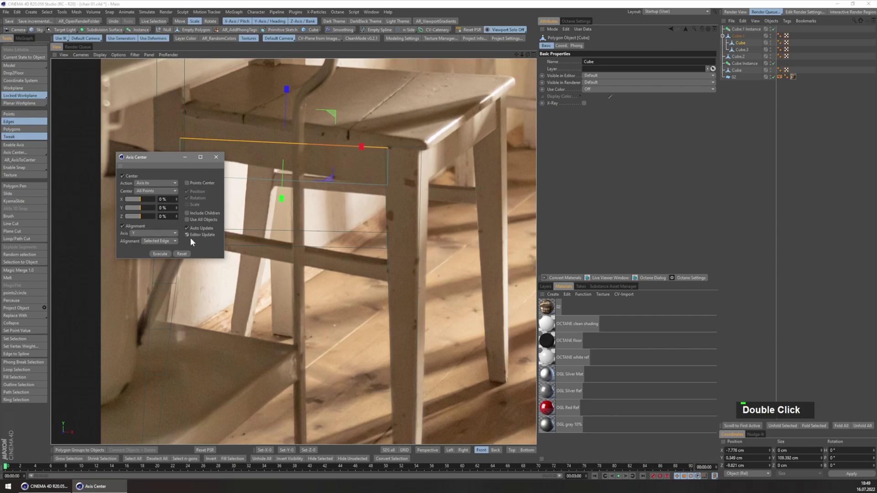
click(23, 65)
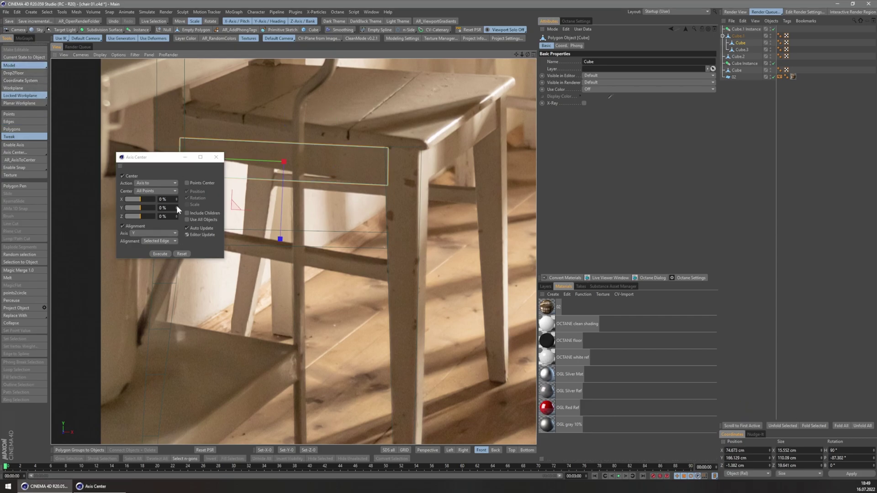
drag(161, 158, 384, 217)
click(438, 216)
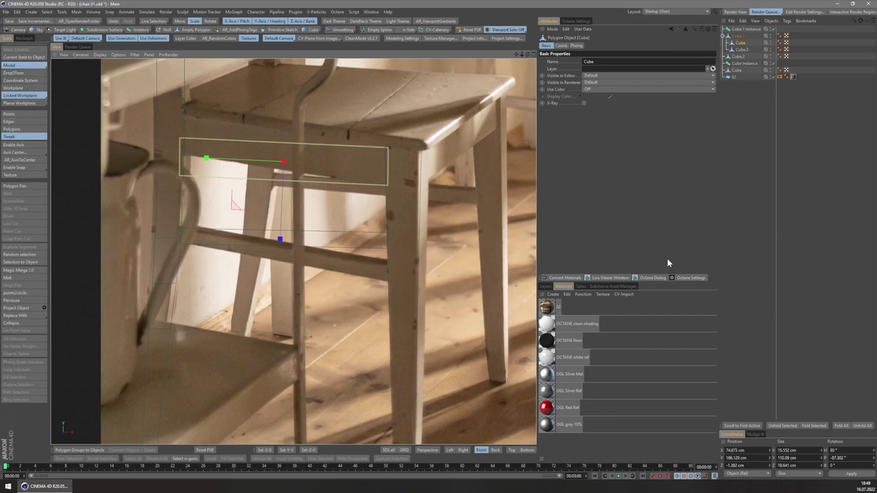
Step: Set the seat rail's pitch rotation to -90° and lower it to about 184 cm along Y
double_click(839, 458)
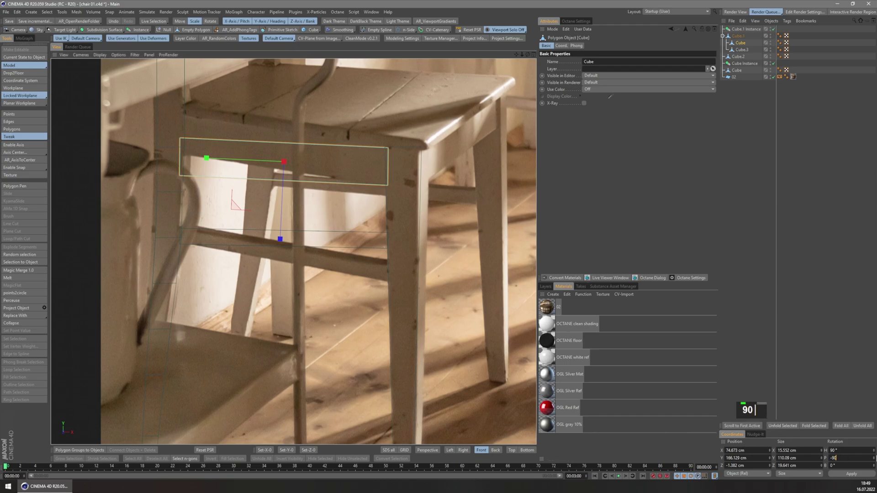
text(-90)
key(Return)
click(180, 21)
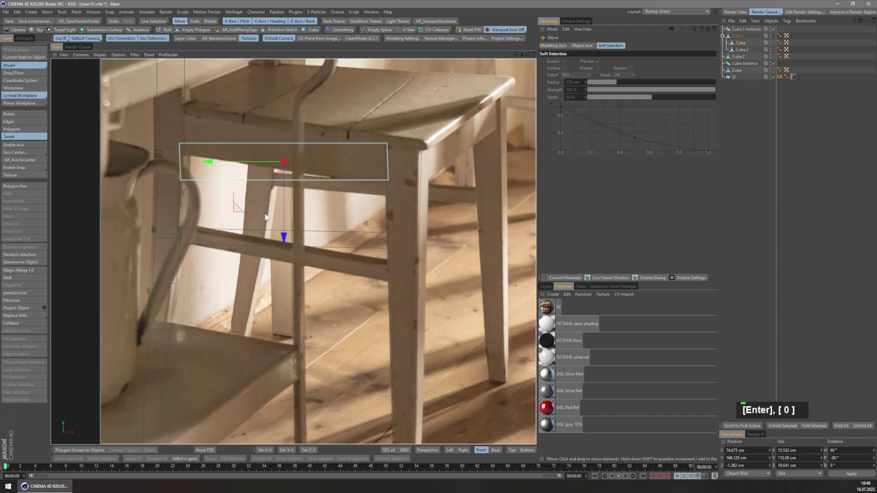
drag(283, 231, 290, 242)
Step: Align the lower stretcher's Y axis to its top edge with Axis Center and set its pitch rotation to -90°
double_click(741, 47)
double_click(12, 123)
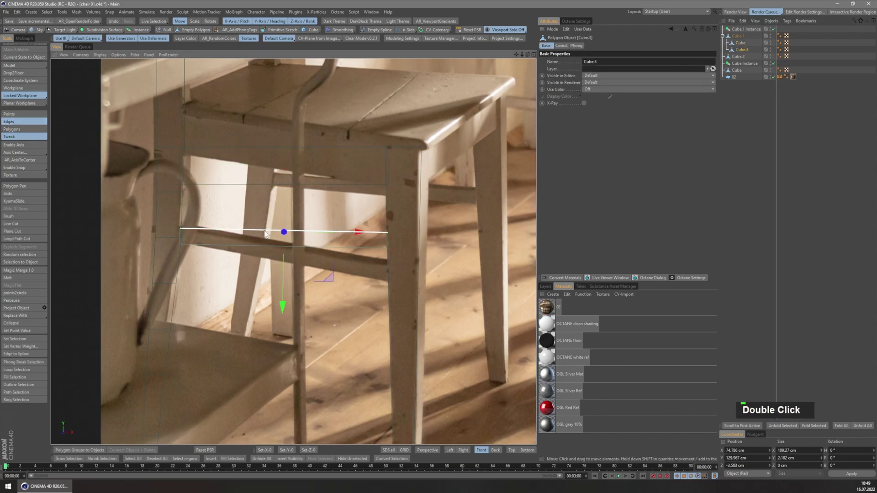
click(25, 153)
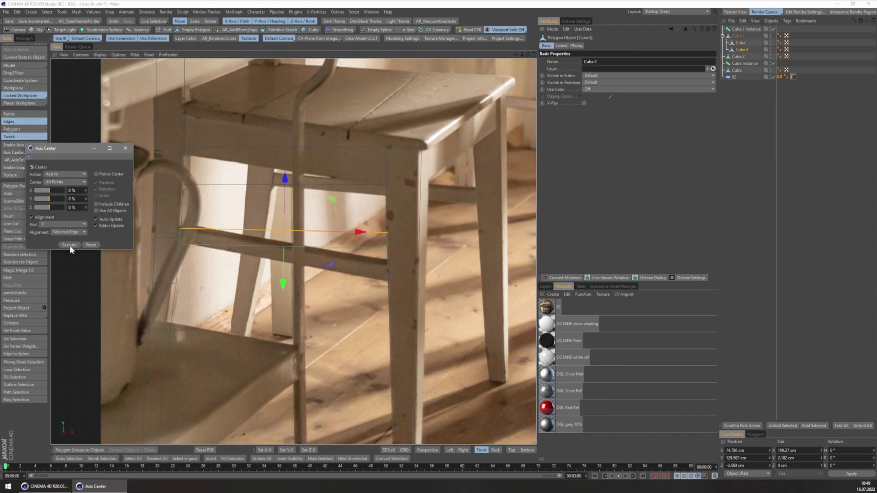
click(125, 150)
click(18, 65)
drag(847, 458, 834, 459)
key(BackSpace)
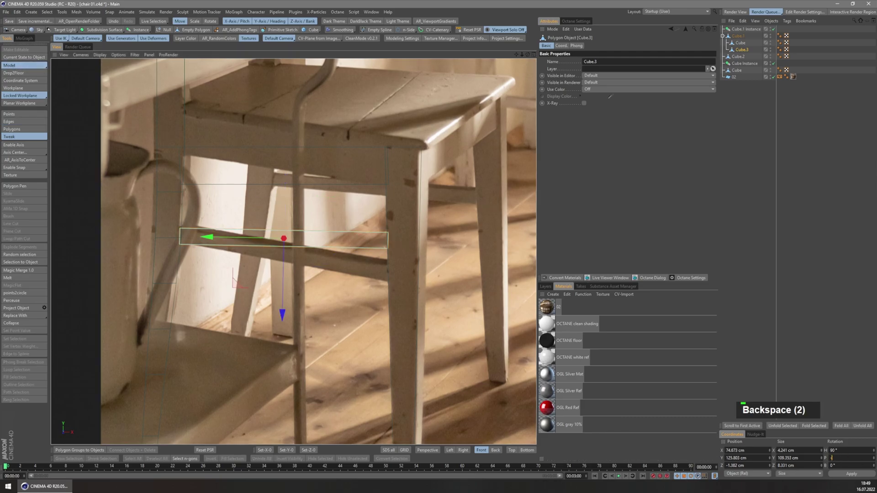
key(Return)
Step: Save the scene
middle_click(183, 309)
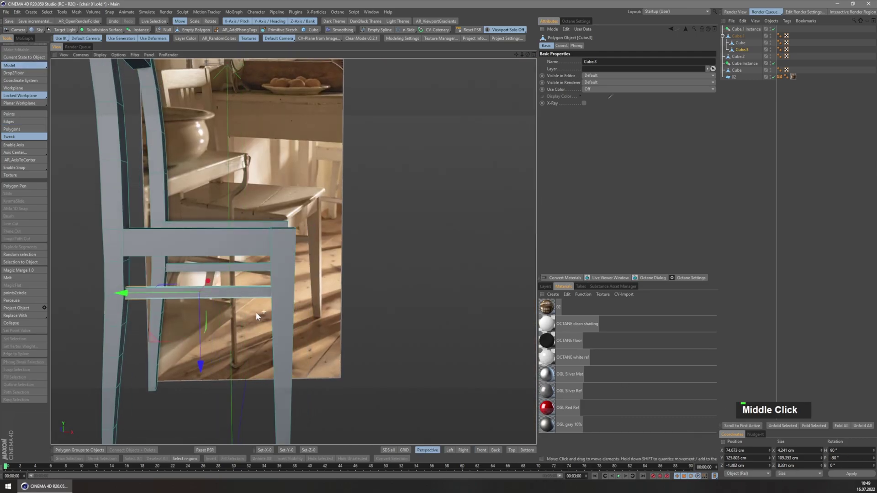
middle_drag(183, 310, 213, 306)
shift+middle_drag(213, 306, 349, 258)
click(8, 21)
Step: Select the rear leg's outer side faces with Phong Break Selection and try to flatten them with a Z size of 0
middle_drag(262, 263, 290, 270)
shift+middle_drag(290, 270, 318, 264)
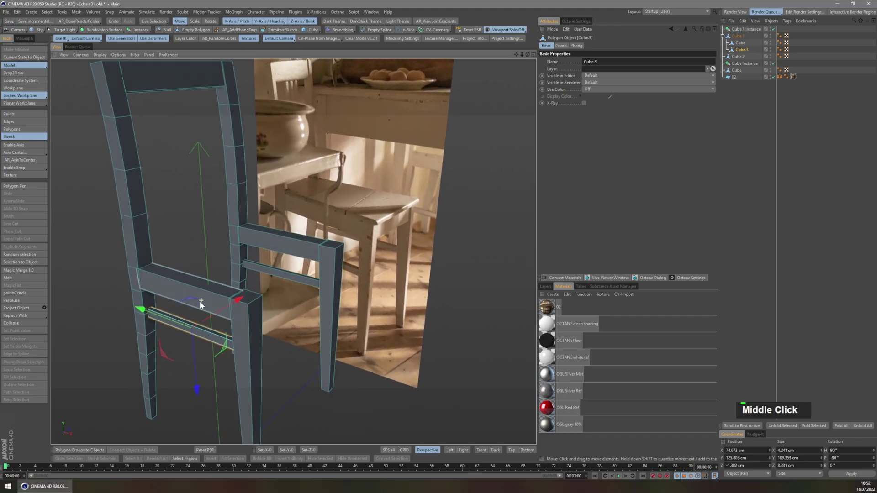
middle_drag(200, 302, 183, 303)
click(197, 274)
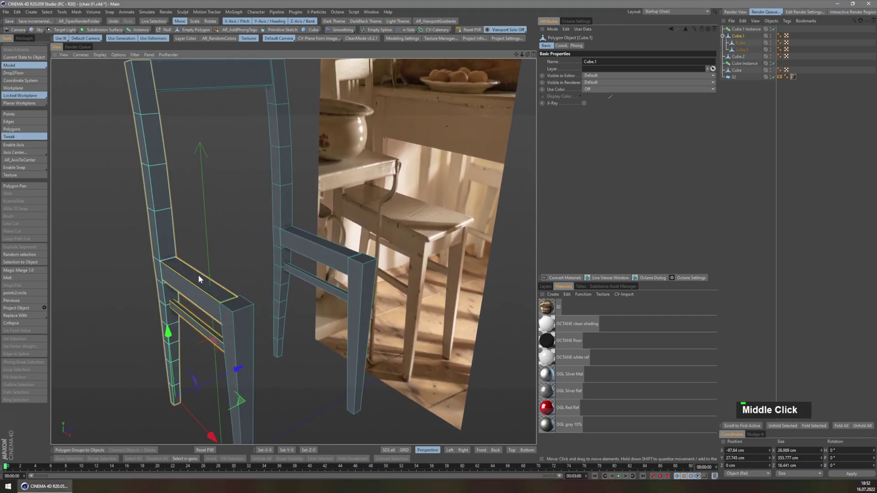
key(p)
key(u)
key(n)
click(156, 240)
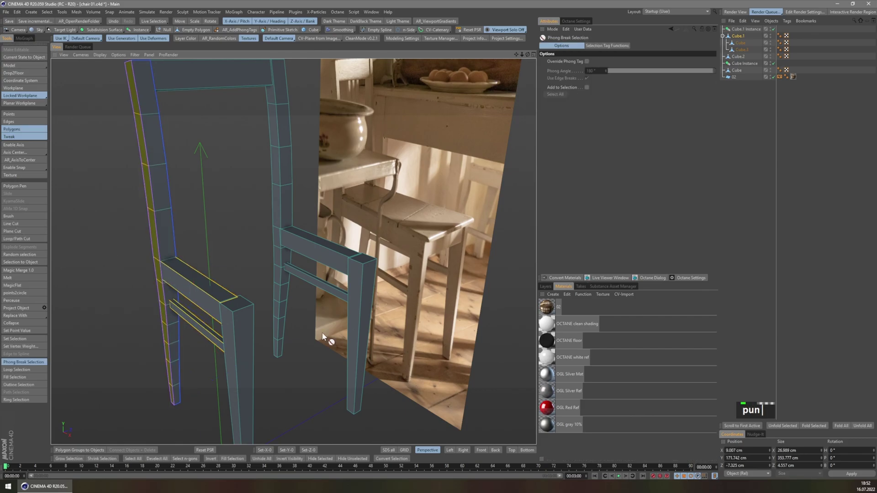
click(795, 465)
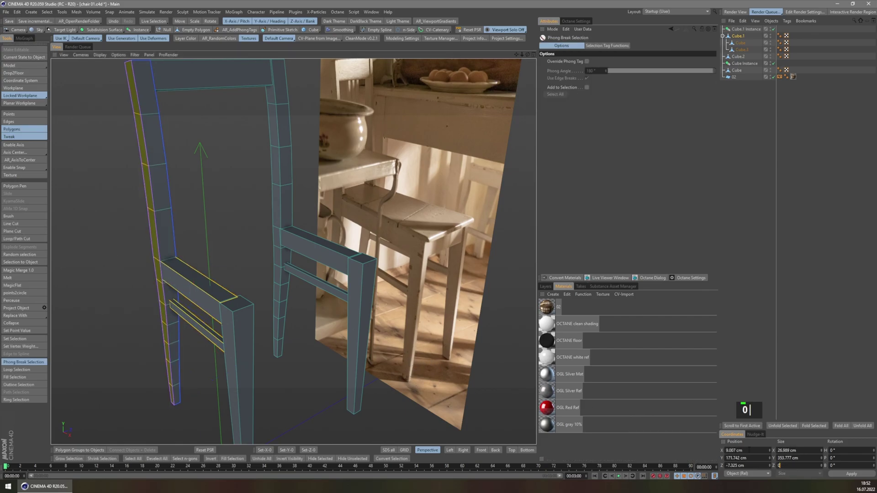
text(0)
key(Return)
Step: Push the rear leg's selected outer side faces outward by 1.95 cm with Normal Move
key(m)
key(z)
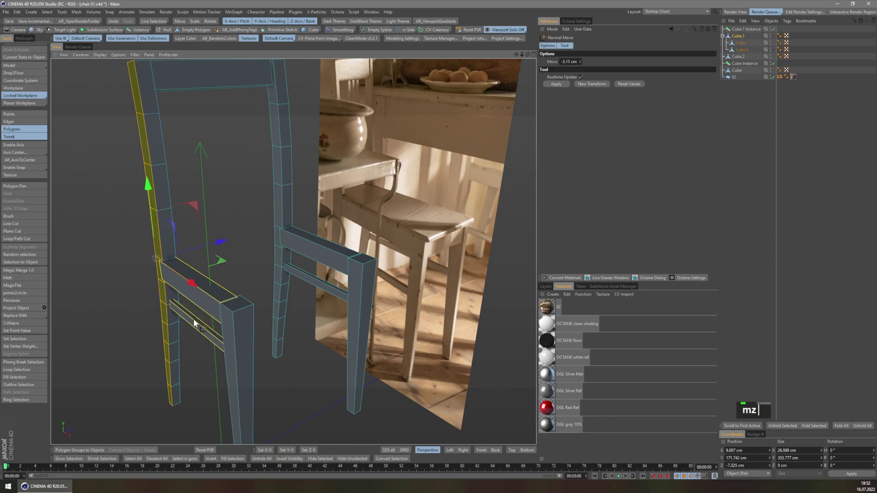
drag(188, 342, 152, 258)
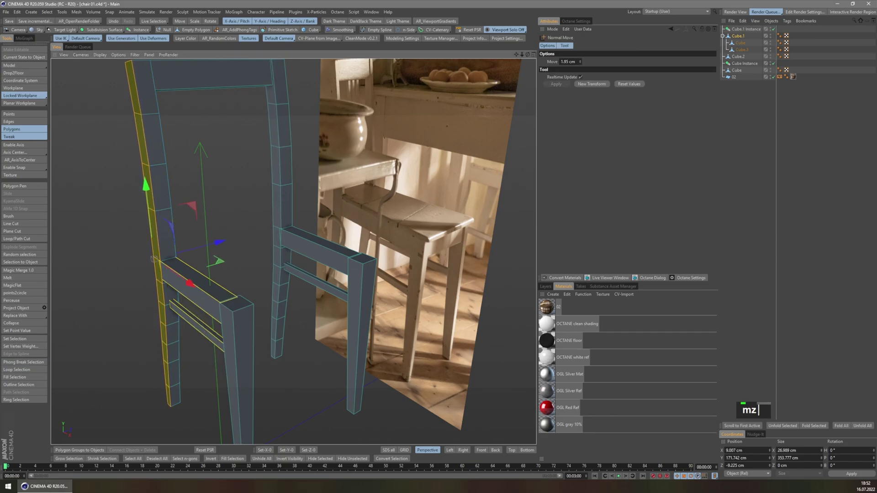
Step: Select the rear leg's inner side faces and move them outward along Z until the leg is about 11.2 cm thick
key(u)
key(y)
key(u)
key(i)
middle_drag(167, 305, 138, 300)
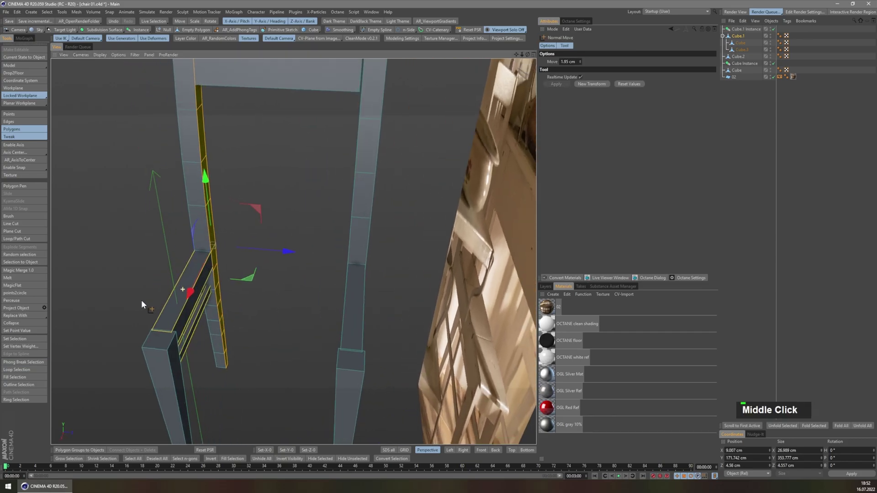
drag(280, 252, 274, 252)
Step: Select the seat rail and lower stretcher together and shift them to about -4.3 cm along Z, in line with the rear leg
middle_drag(274, 253, 186, 307)
scroll(158, 275, down, 4)
middle_drag(158, 277, 157, 323)
scroll(157, 323, up, 2)
click(25, 66)
click(181, 21)
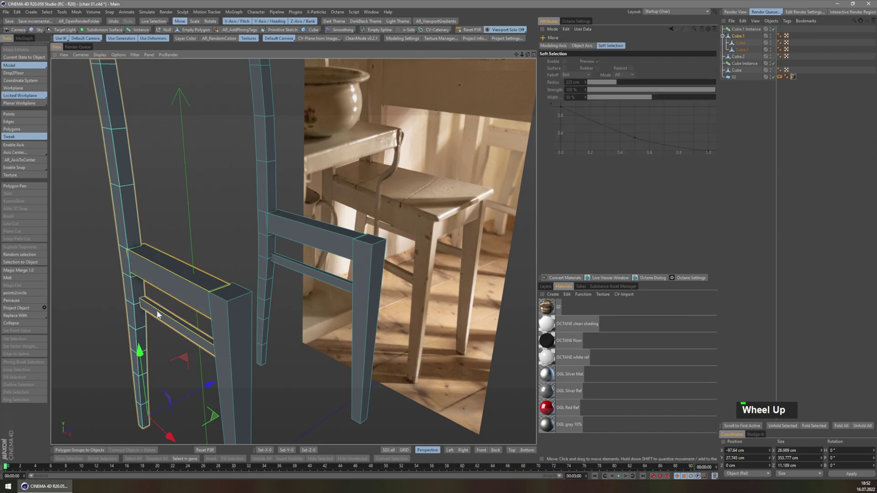
click(157, 311)
shift+click(199, 290)
drag(235, 285, 229, 287)
Step: Scale the thickness of the seat rail and lower stretcher together to about 58%
click(156, 271)
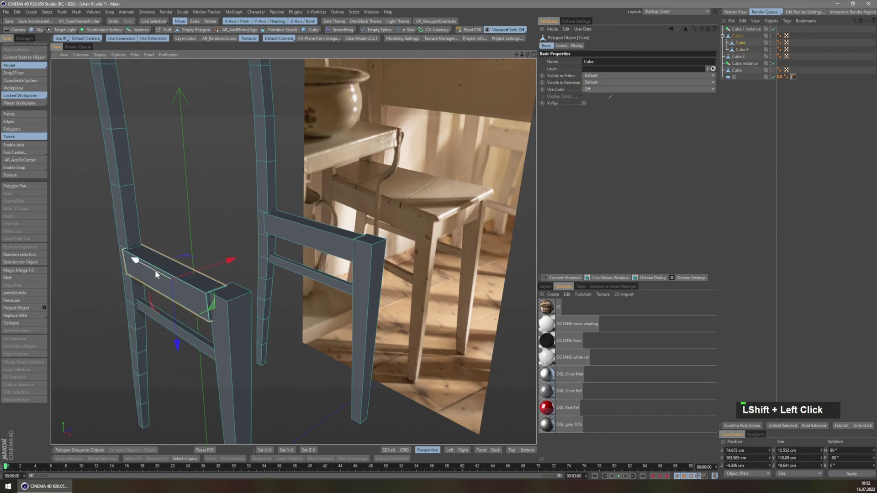
key(t)
shift+click(186, 336)
drag(231, 280, 205, 291)
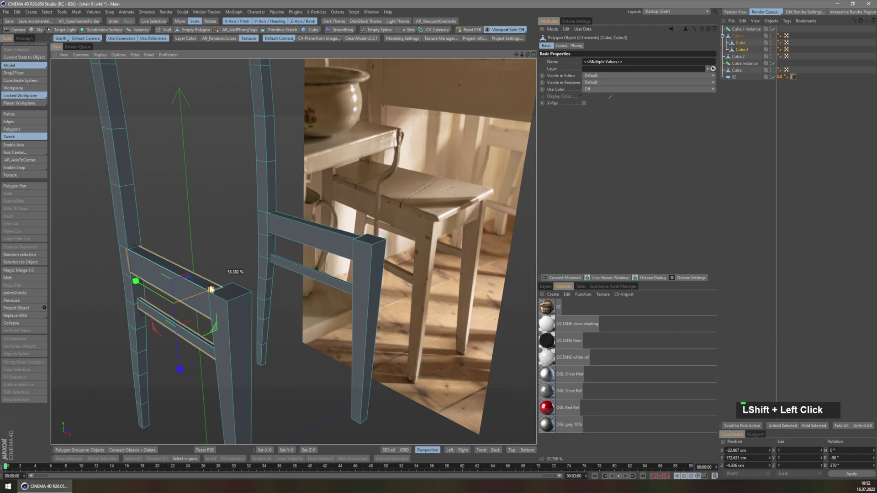
Step: Select only the lower stretcher and scale its thickness to about 125%
click(157, 317)
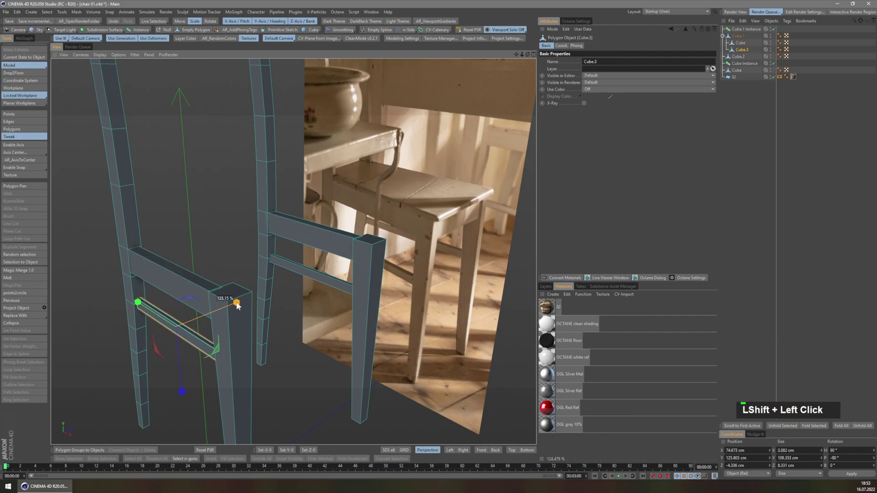
middle_drag(253, 302, 187, 303)
middle_drag(171, 344, 179, 404)
Step: Select the backrest rail and widen it along Z to about 131 cm so it meets both rear legs
shift+middle_drag(132, 179, 169, 184)
middle_drag(169, 184, 175, 207)
click(217, 168)
mouse_move(217, 168)
middle_down()
mouse_move(232, 159)
mouse_move(220, 163)
middle_up()
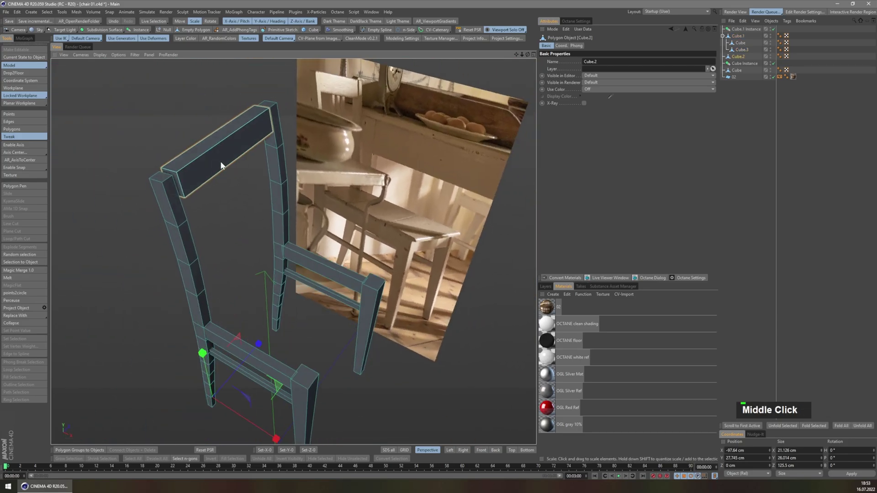
click(24, 160)
middle_drag(275, 170, 160, 158)
key(e)
key(t)
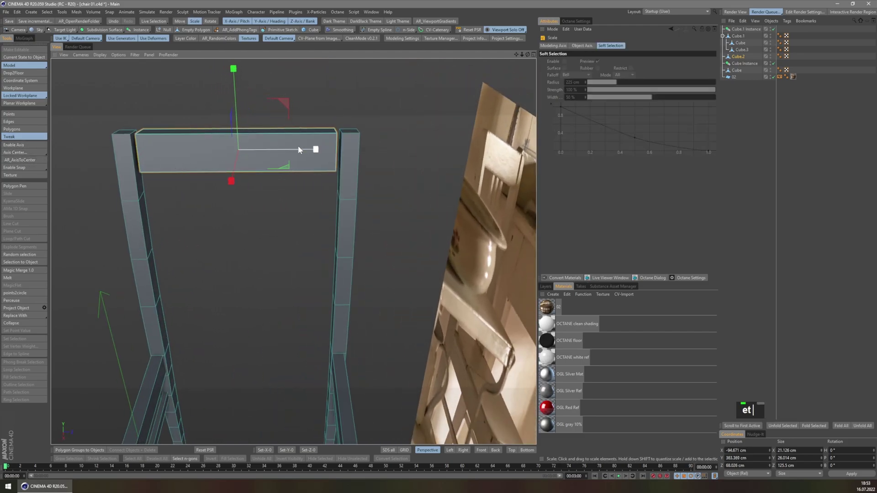
drag(298, 147, 303, 152)
Step: Try aligning the backrest rail's axis with Axis Center while its upper front edge is selected
middle_drag(215, 138, 316, 155)
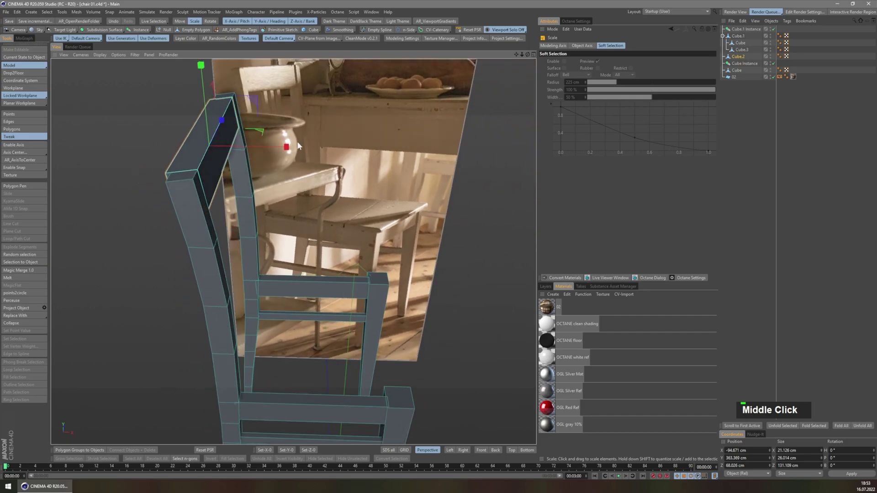
middle_drag(223, 162, 201, 150)
click(36, 122)
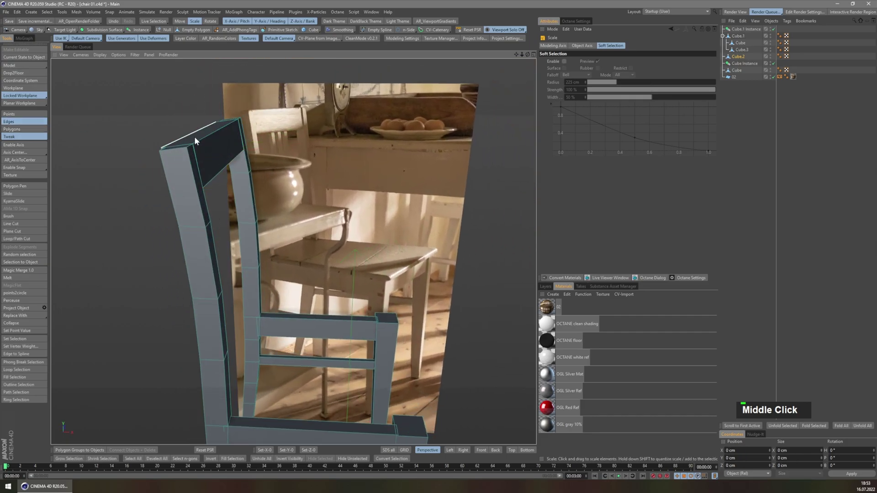
click(21, 152)
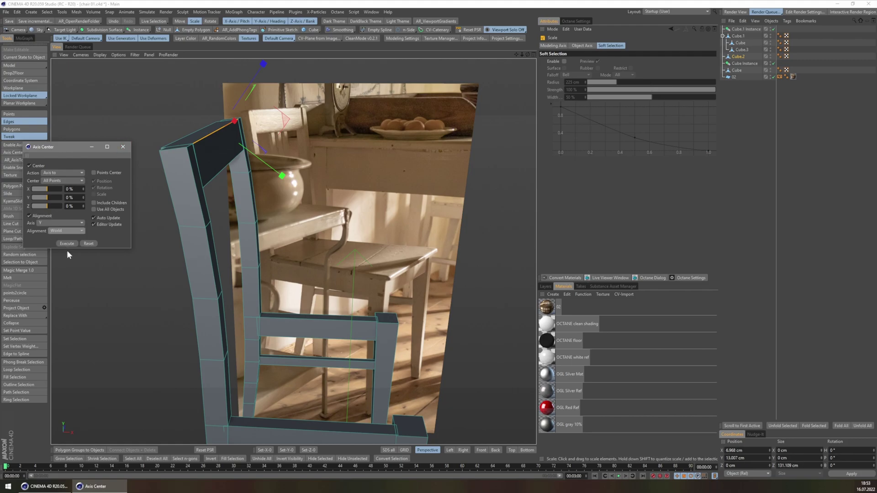
click(124, 145)
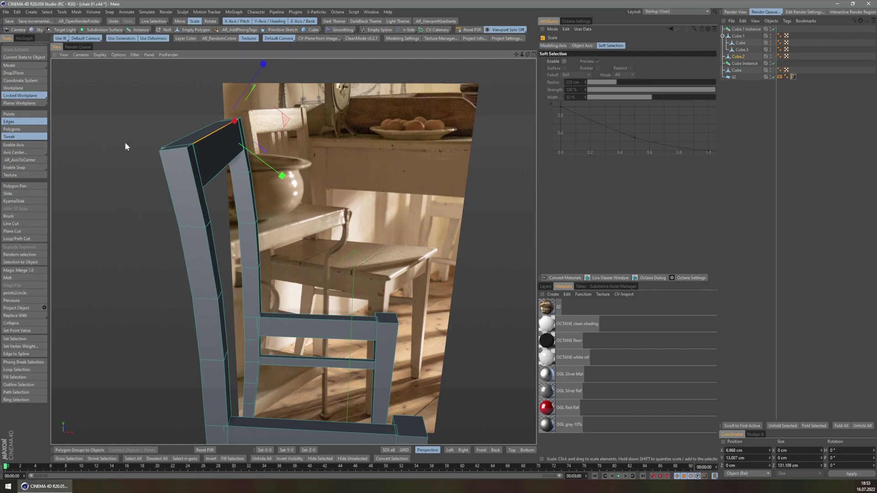
click(12, 66)
Step: Move the backrest rail's rear face forward to thin the rail to about 13.7 cm
middle_drag(201, 151, 182, 160)
key(p)
click(150, 160)
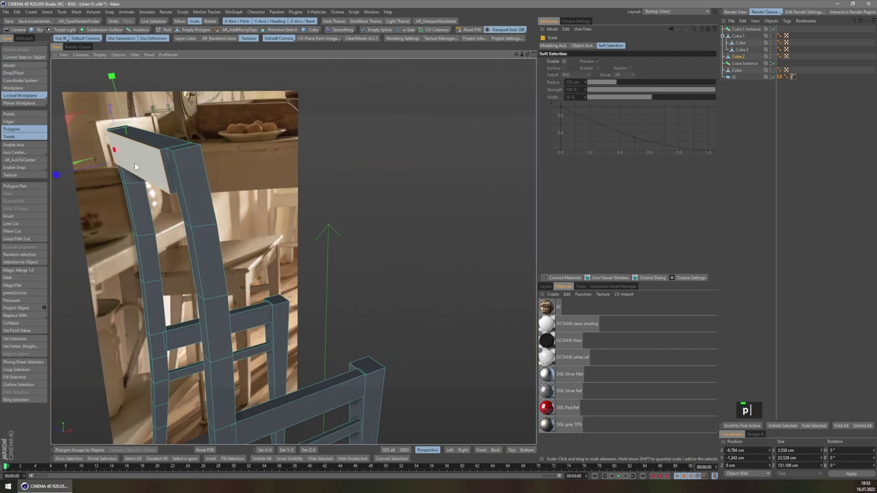
key(e)
middle_drag(162, 163, 199, 201)
scroll(199, 201, up, 2)
drag(312, 125, 321, 127)
Step: Select the backrest rail's bottom face and split it off into a separate object
middle_drag(201, 157, 266, 196)
scroll(194, 164, down, 2)
scroll(256, 127, up, 3)
right_click(270, 170)
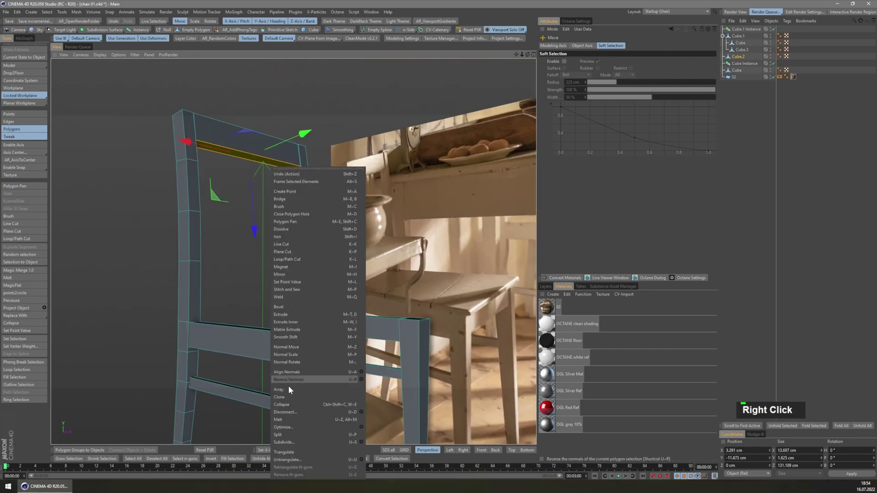
click(287, 433)
Step: Scale the split-off bottom face down to about 7.6 by 9.5 cm
key(t)
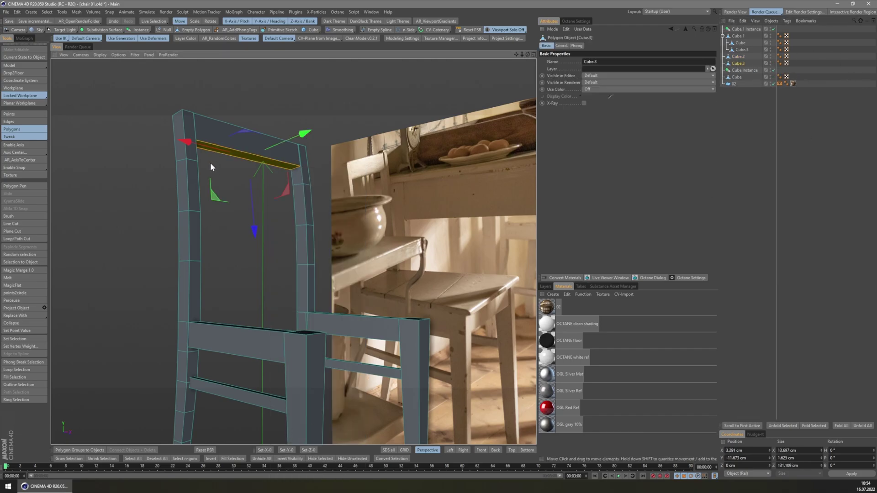
middle_drag(277, 153, 256, 154)
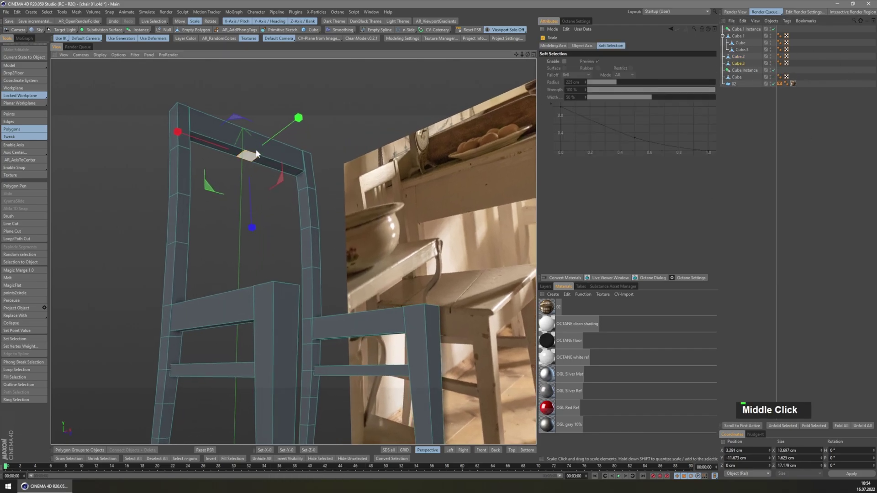
drag(304, 180, 274, 164)
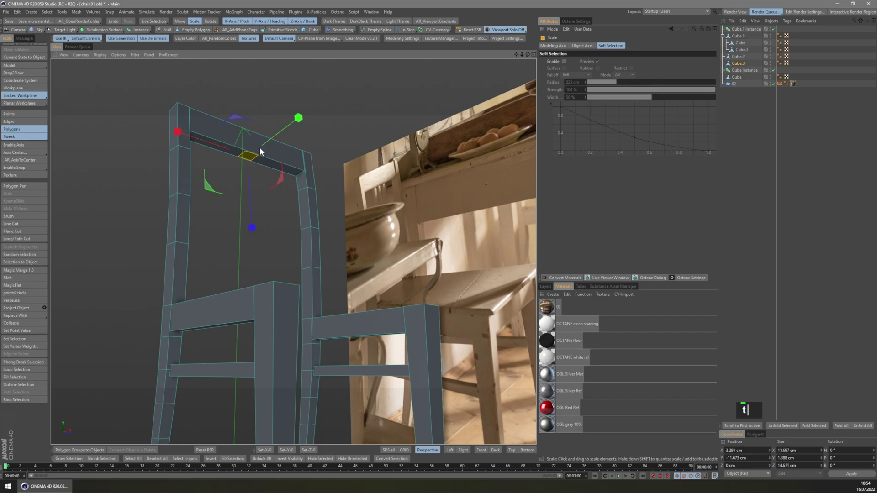
scroll(246, 170, up, 3)
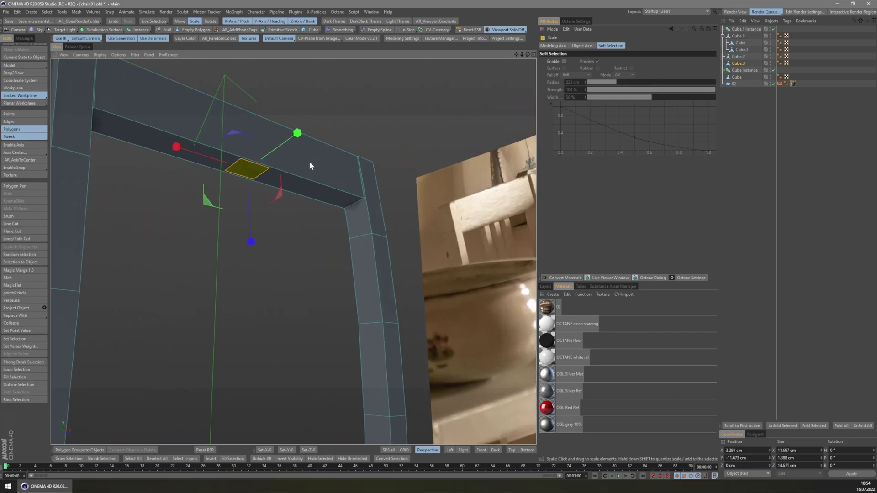
drag(208, 174, 208, 175)
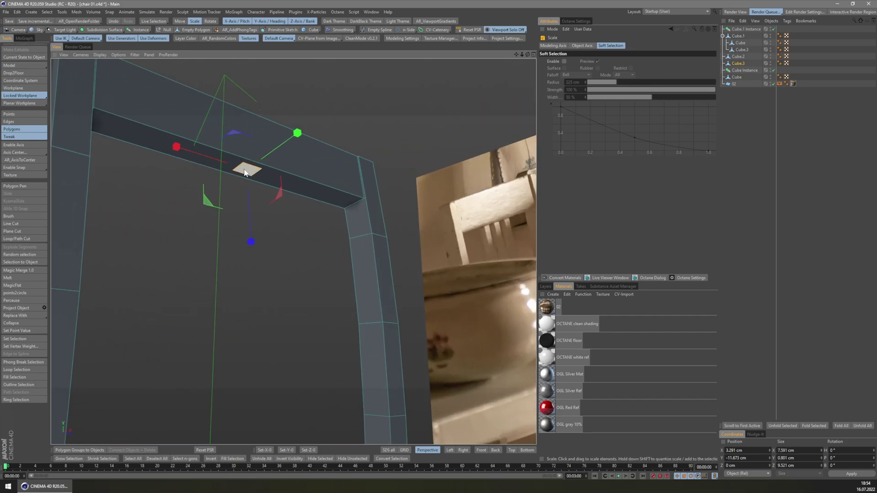
Step: Extrude the small face downward about 123 cm in the front view, following the rear leg's slant, to form a back slat
scroll(249, 164, down, 3)
middle_drag(261, 154, 254, 180)
key(F4)
scroll(273, 179, down, 3)
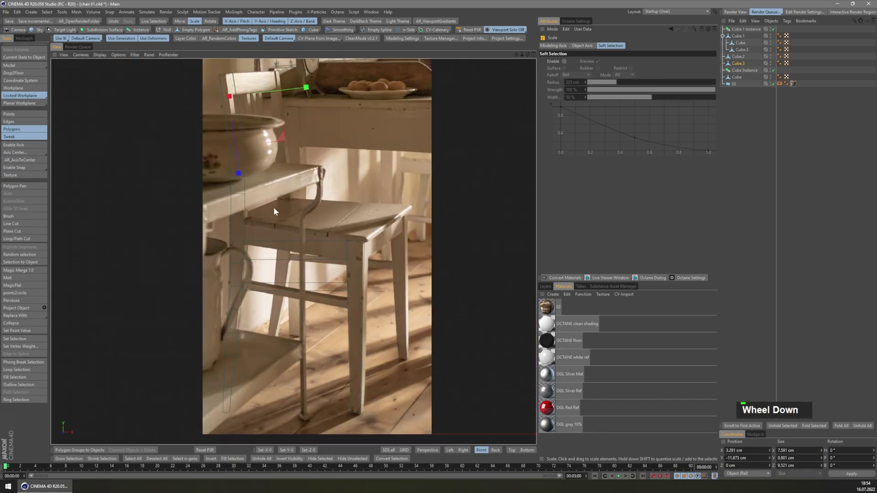
scroll(240, 137, up, 3)
key(e)
ctrl+drag(268, 123, 282, 320)
key(F1)
middle_drag(281, 320, 287, 259)
key(ctrl+a)
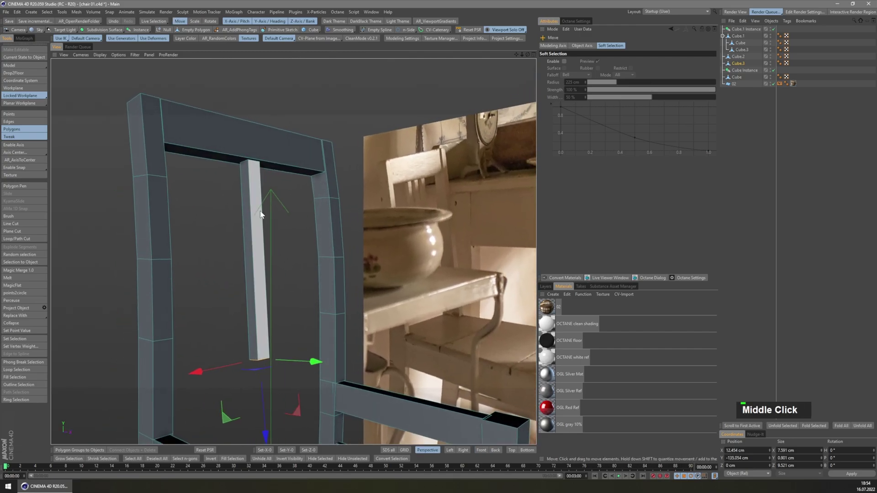
Step: Move the slat's front and rear faces inward to thin it to about 4.9 cm
click(266, 257)
middle_drag(269, 256, 239, 227)
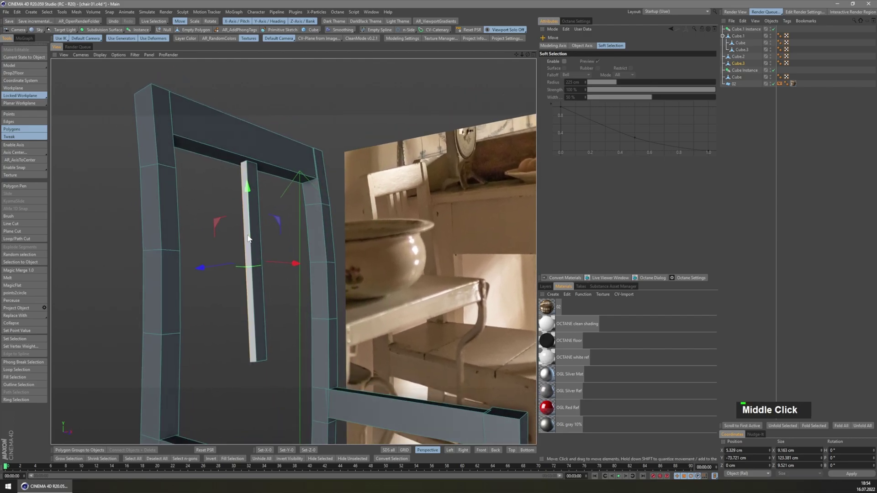
key(g)
click(271, 310)
click(260, 306)
key(g)
Step: Select all of the slat's faces and shift the slat slightly forward under the backrest rail
key(a)
mouse_move(295, 266)
middle_down()
mouse_move(278, 267)
mouse_move(301, 260)
middle_up()
drag(312, 259, 320, 256)
middle_drag(321, 259, 216, 258)
scroll(259, 267, down, 2)
Step: Plane-cut the slat horizontally with three cuts and widen their spacing to distribute them along its length
key(F4)
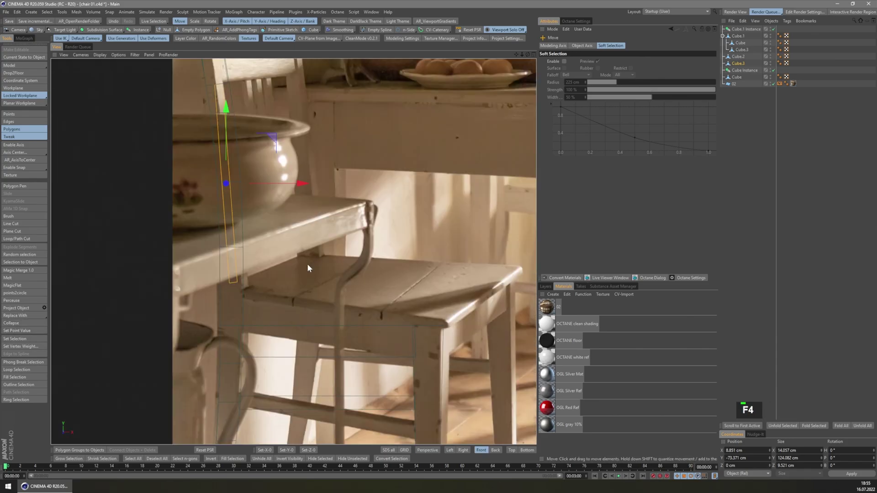
scroll(293, 261, up, 4)
key(k)
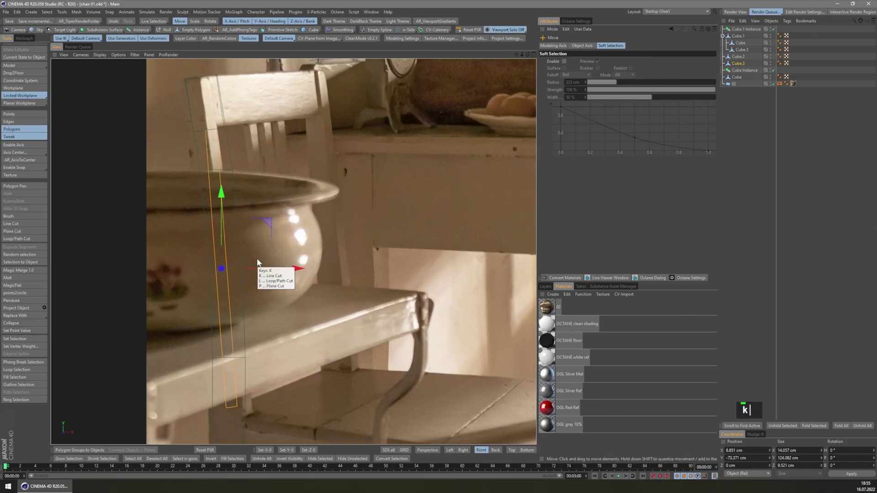
key(k)
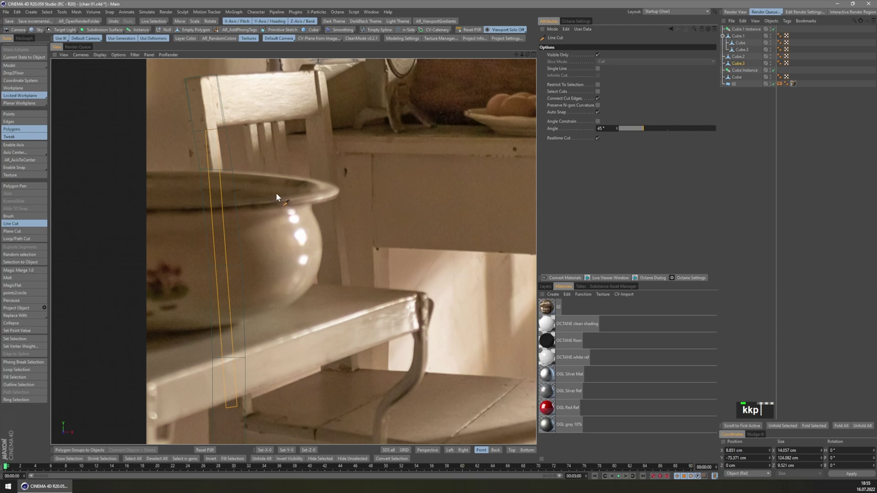
key(k)
key(p)
scroll(607, 98, up, 2)
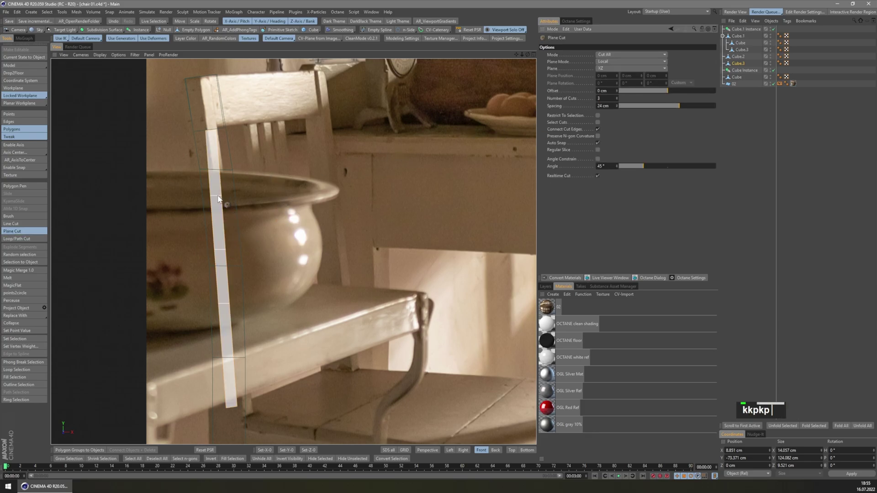
drag(616, 106, 616, 104)
Step: Select the slat's middle edge loop and enable soft selection for the Move tool
key(e)
key(l)
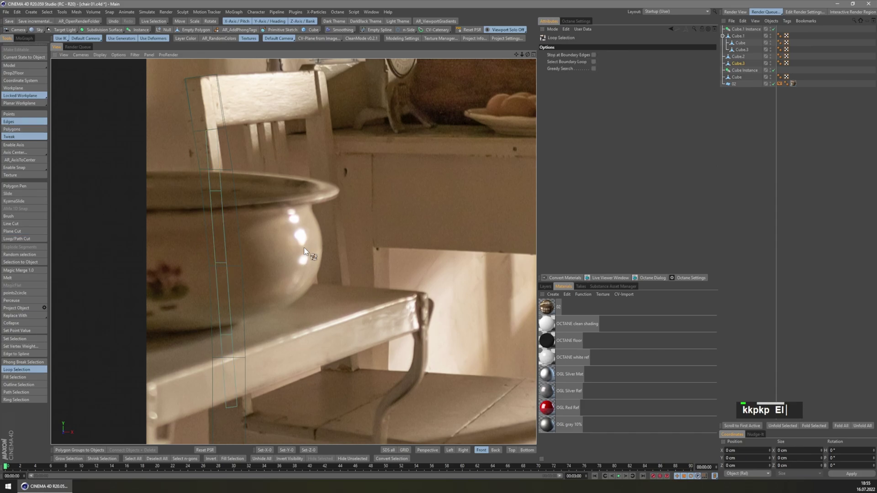
key(e)
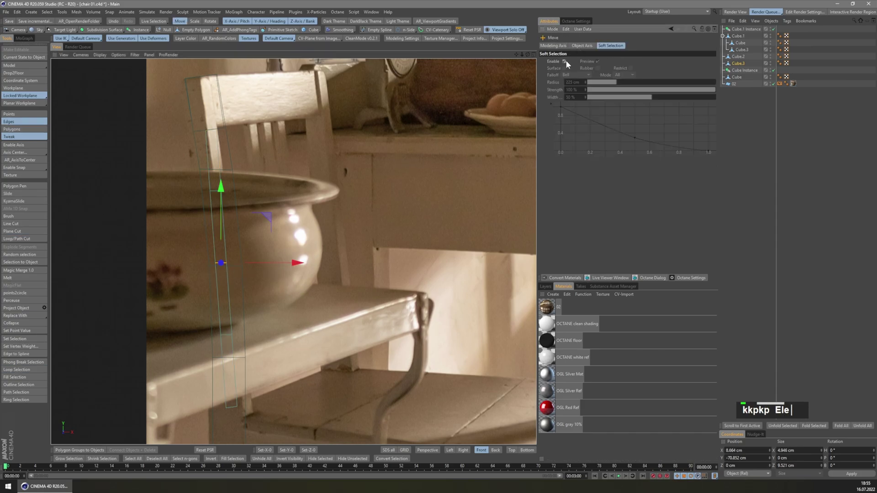
click(564, 61)
key(F1)
Step: Try to move the slat's middle loop using a soft-selection radius of 148 cm
double_click(607, 83)
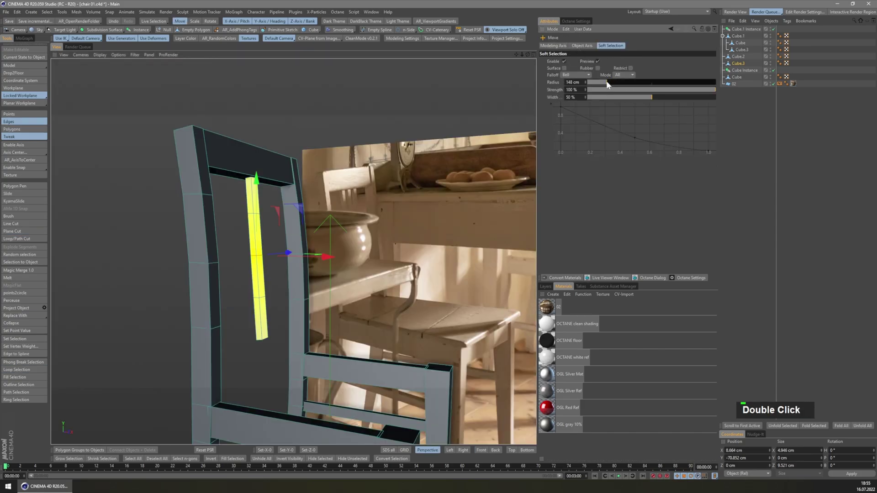
middle_drag(300, 249, 315, 261)
drag(322, 264, 303, 267)
key(ctrl+z)
Step: Set the soft-selection radius to 89 cm, bow the slat's middle about 3 cm forward along X, and disable soft selection
double_click(554, 83)
key(F4)
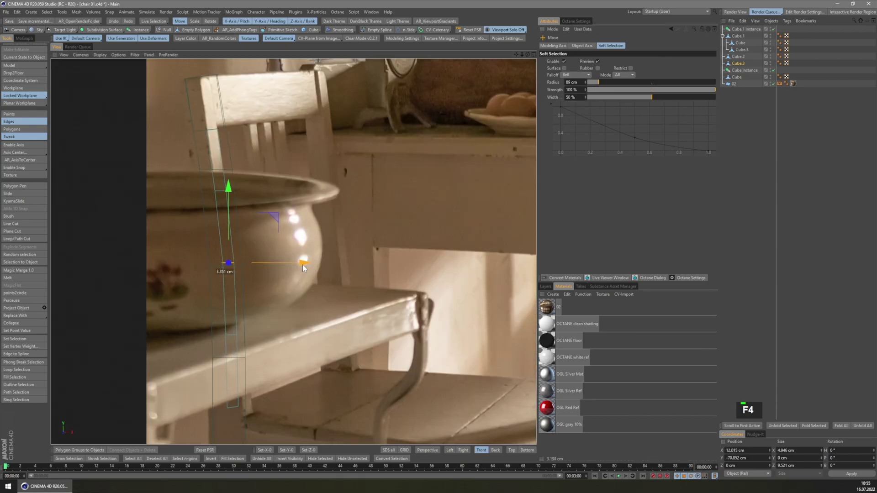
key(F1)
middle_drag(256, 252, 237, 223)
key(F3)
key(F3)
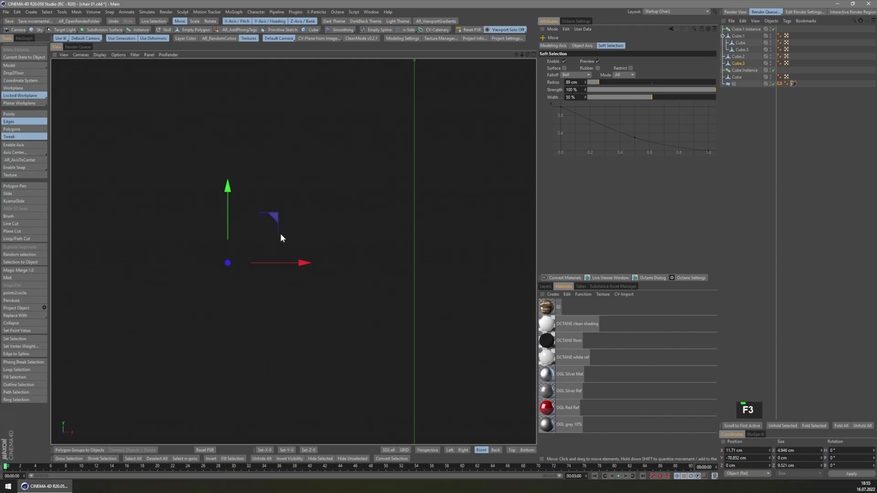
key(F4)
key(F1)
middle_drag(248, 276, 196, 274)
shift+middle_drag(197, 274, 131, 263)
click(564, 62)
Step: Create two instances of the slat and place them 20 cm to either side of it along Z
middle_drag(294, 207, 215, 118)
click(20, 66)
alt+click(142, 32)
ctrl+click(142, 32)
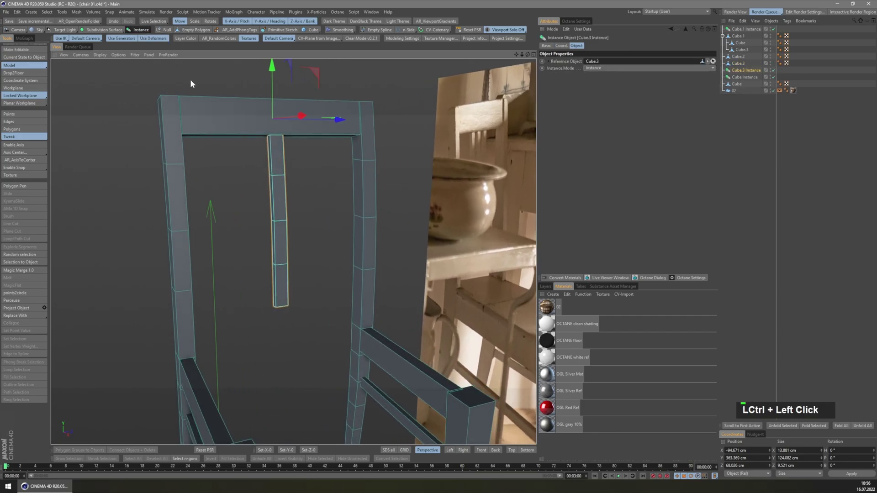
middle_drag(172, 61, 325, 133)
drag(350, 119, 316, 124)
click(738, 66)
click(139, 29)
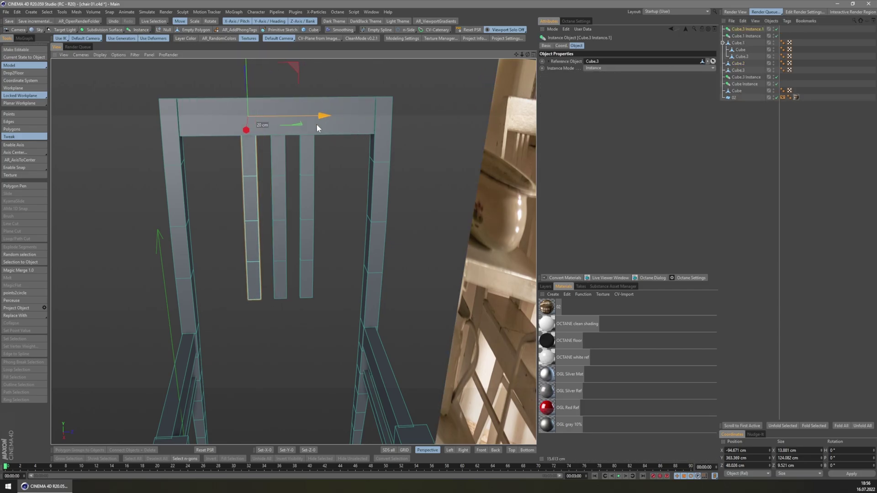
Step: Enable backface culling in the reference plane's display tag
middle_drag(269, 227, 285, 285)
click(187, 310)
middle_drag(187, 309, 126, 329)
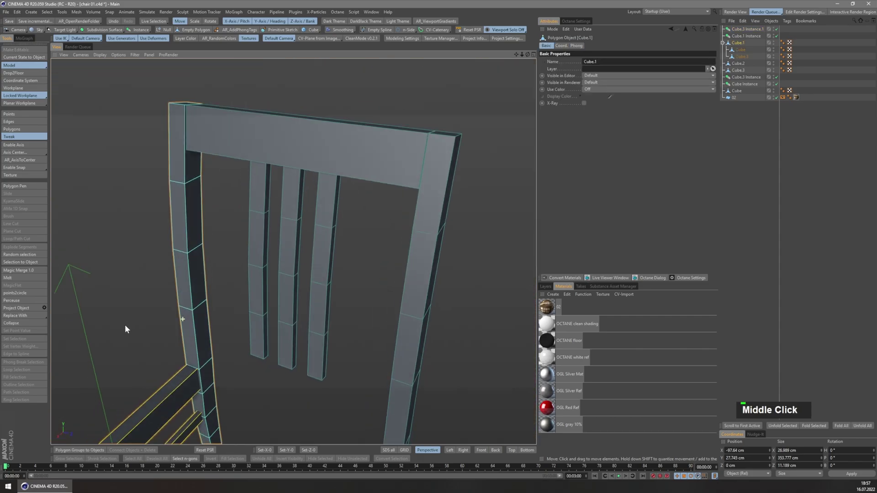
scroll(176, 296, down, 5)
click(783, 97)
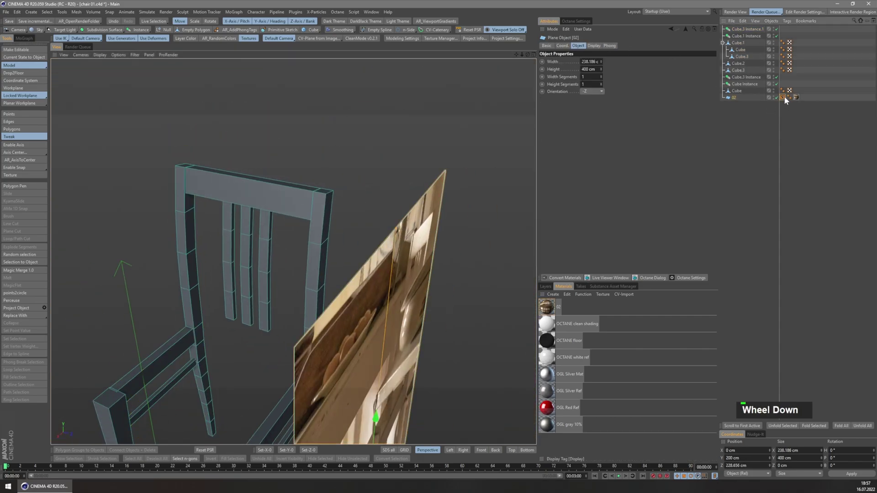
click(557, 90)
middle_drag(439, 228, 289, 253)
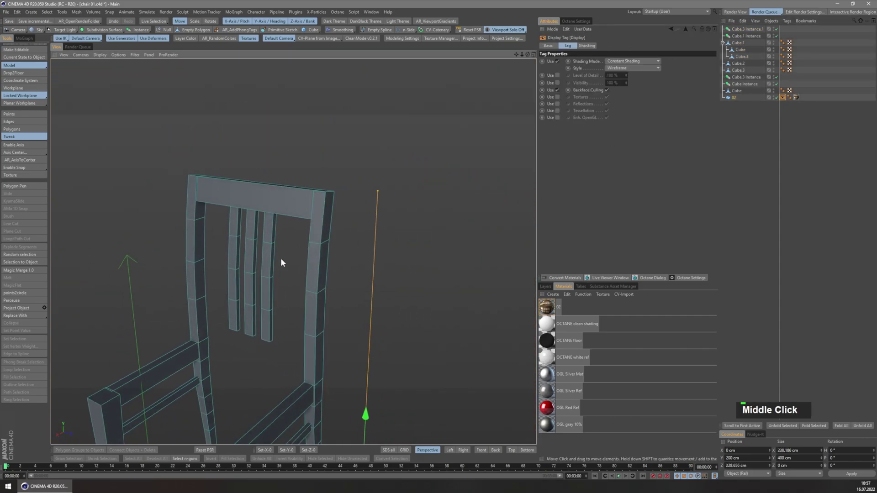
Step: Split the rear leg's inner face just above the seat rail into a new object and delete its copied child objects
scroll(213, 283, up, 3)
click(196, 292)
click(15, 129)
click(198, 273)
click(206, 340)
right_click(206, 340)
middle_click(740, 64)
ctrl+click(740, 64)
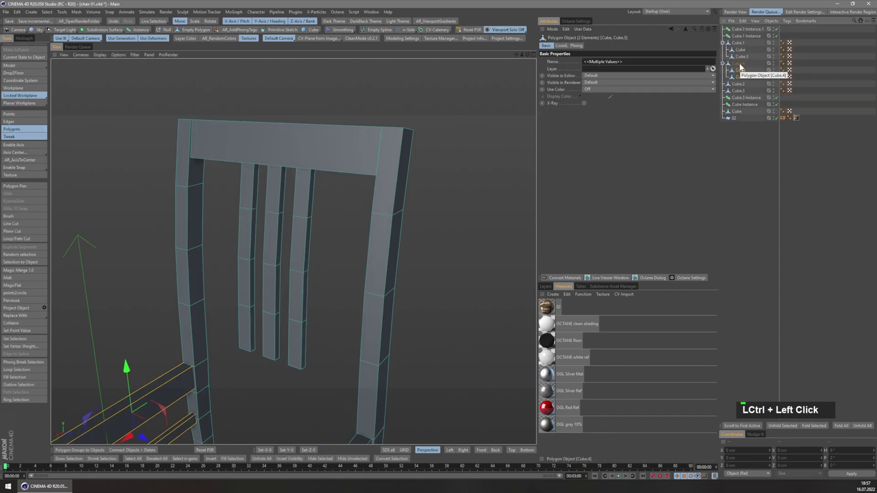
key(Delete)
Step: Scale the split-off leg face vertically to a height of about 10.4 cm
click(740, 64)
click(198, 342)
key(t)
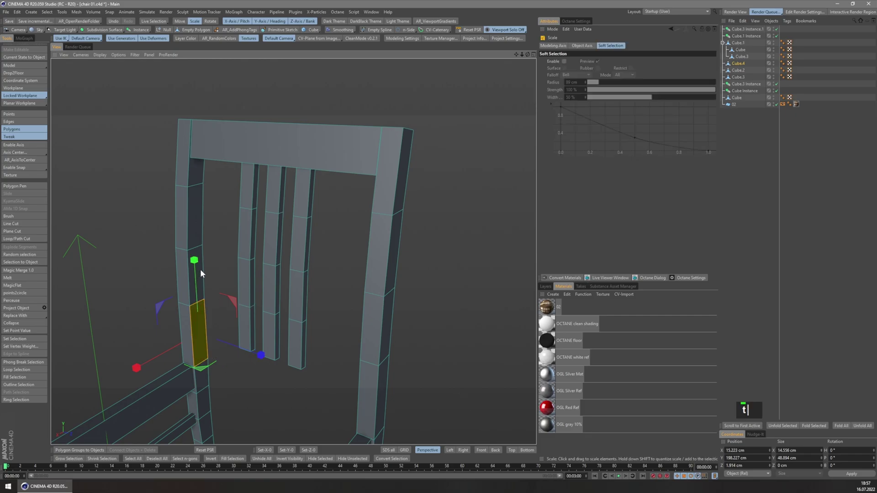
drag(202, 305, 204, 317)
middle_drag(204, 317, 229, 364)
Step: Extrude the scaled face 131.8 cm across to the opposite rear leg as a lower backrest rail
key(d)
drag(267, 360, 328, 360)
middle_drag(228, 340, 297, 348)
scroll(290, 308, up, 3)
Step: Select the lower backrest rail's rear face and move it forward about 3.6 cm along X to thin the rail
middle_drag(290, 308, 317, 351)
key(g)
key(n)
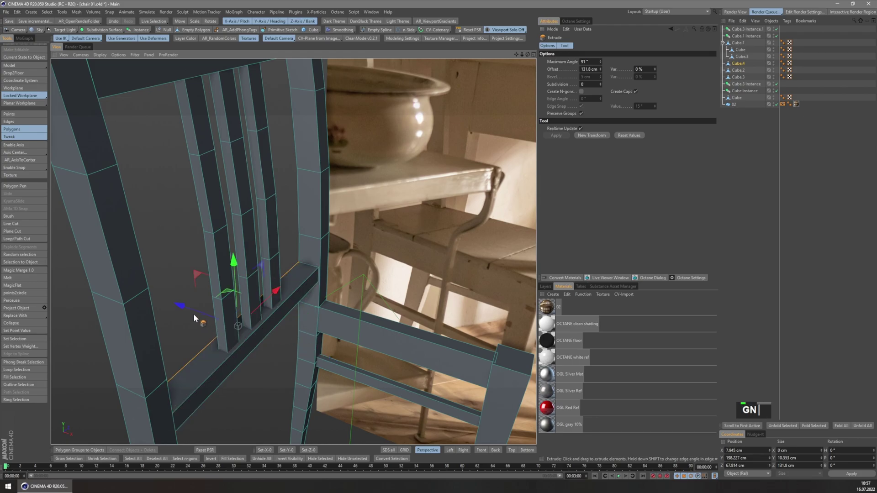
scroll(221, 376, down, 2)
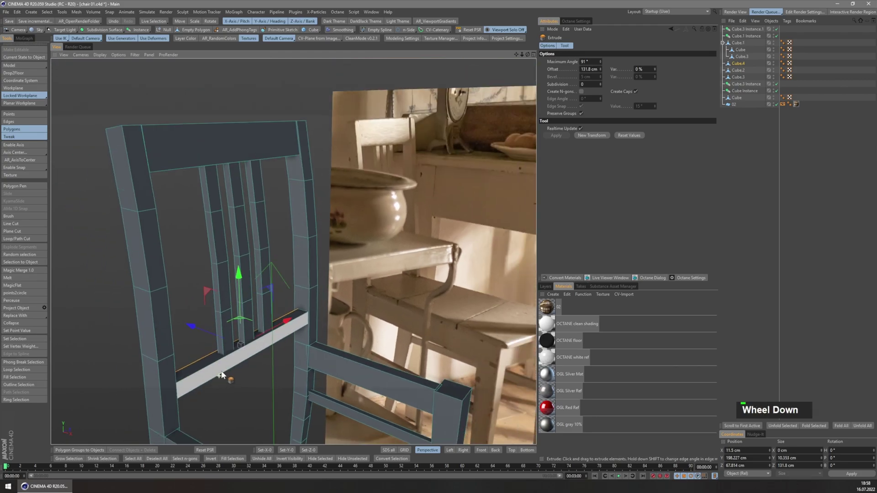
Step: Move the instanced front leg inward along Z to about 134.21 cm so its outer face lines up with the side rail
scroll(221, 375, down, 5)
scroll(228, 254, up, 2)
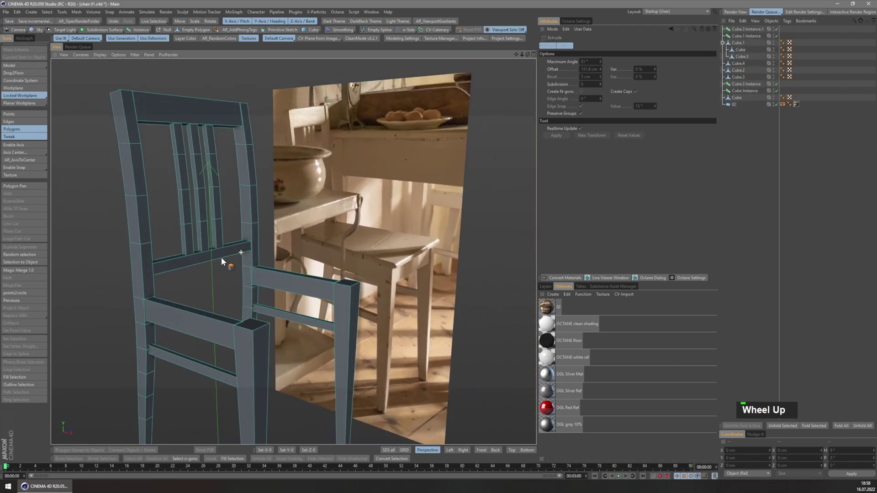
scroll(228, 253, up, 2)
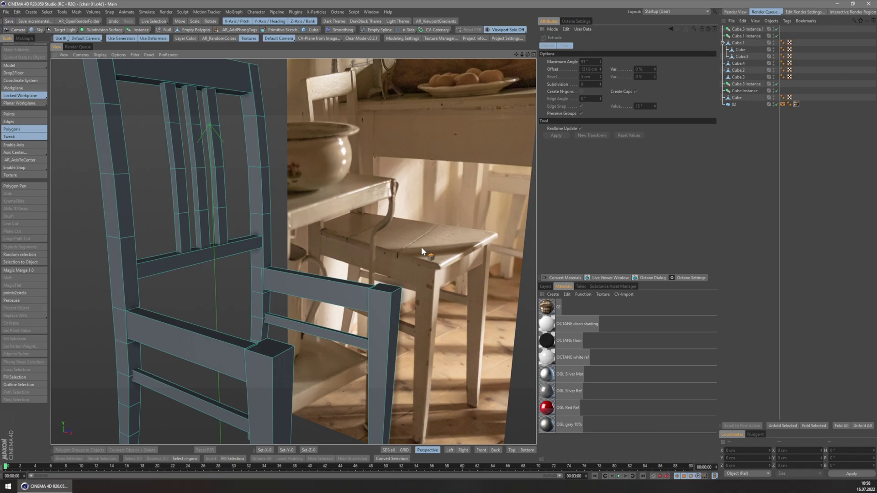
scroll(261, 311, down, 2)
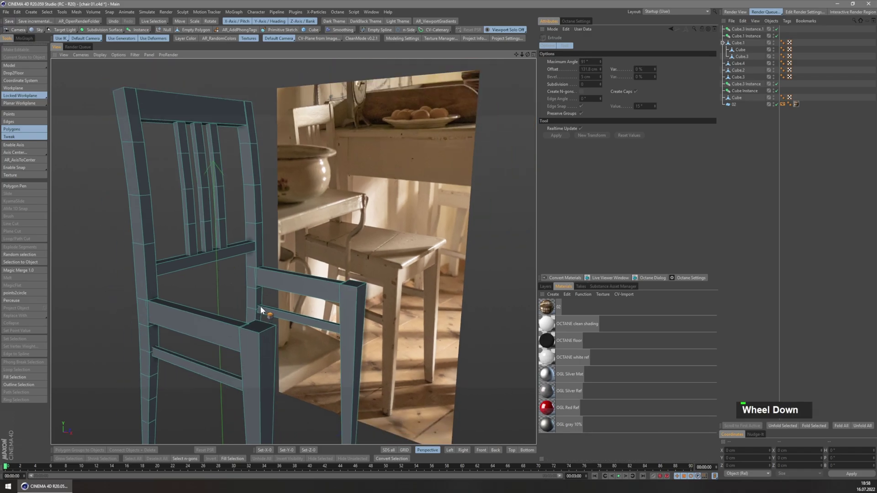
mouse_move(261, 330)
middle_down()
mouse_move(255, 342)
mouse_move(252, 327)
middle_up()
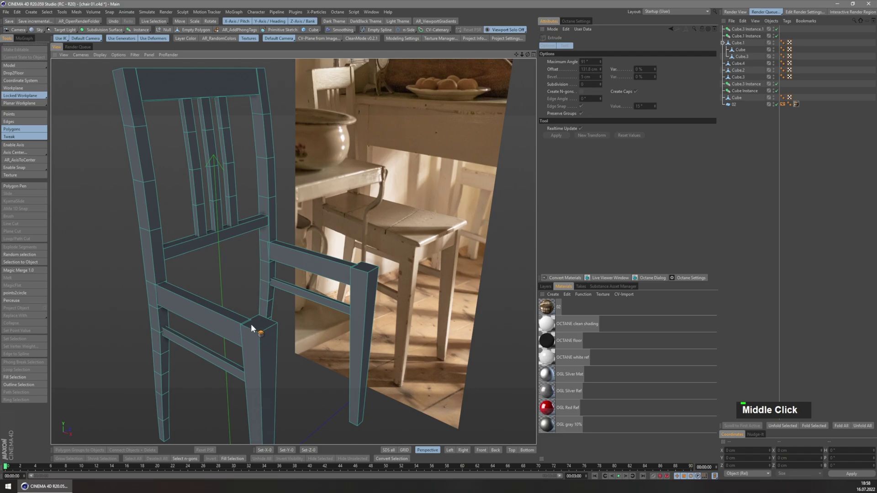
key(F2)
scroll(348, 222, up, 10)
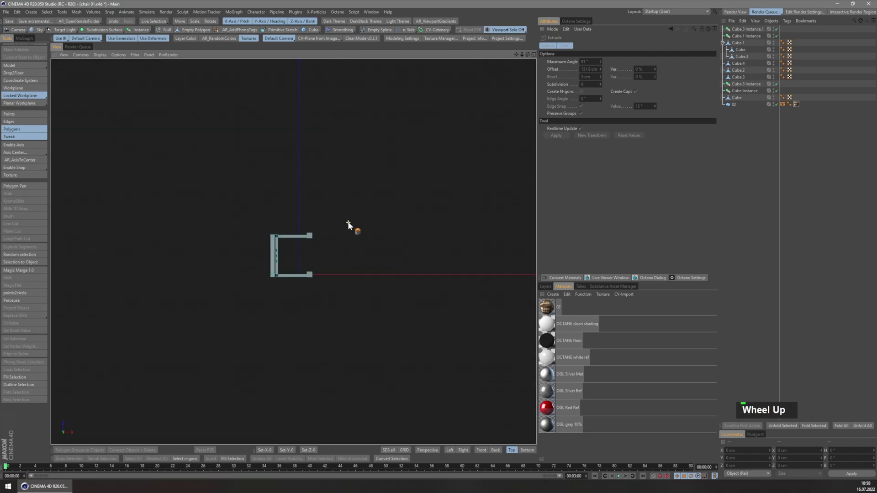
shift+middle_drag(270, 248, 227, 210)
scroll(261, 220, down, 2)
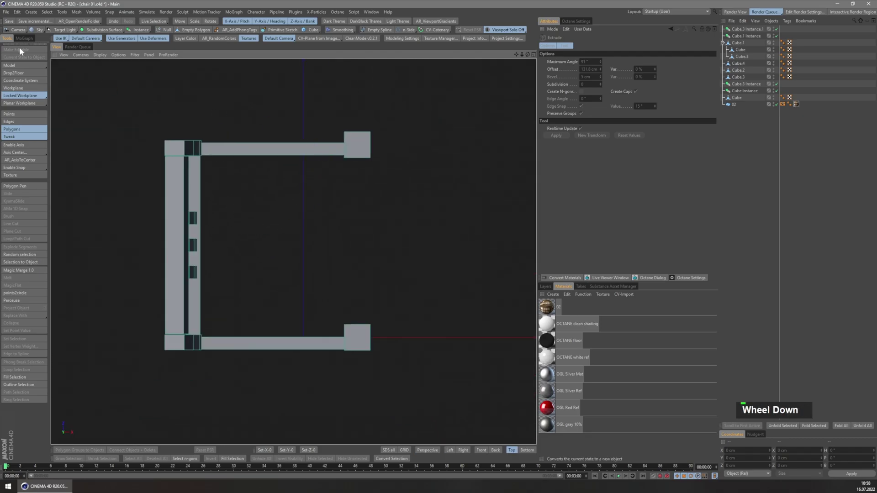
click(22, 66)
click(181, 21)
click(368, 145)
drag(359, 100, 360, 111)
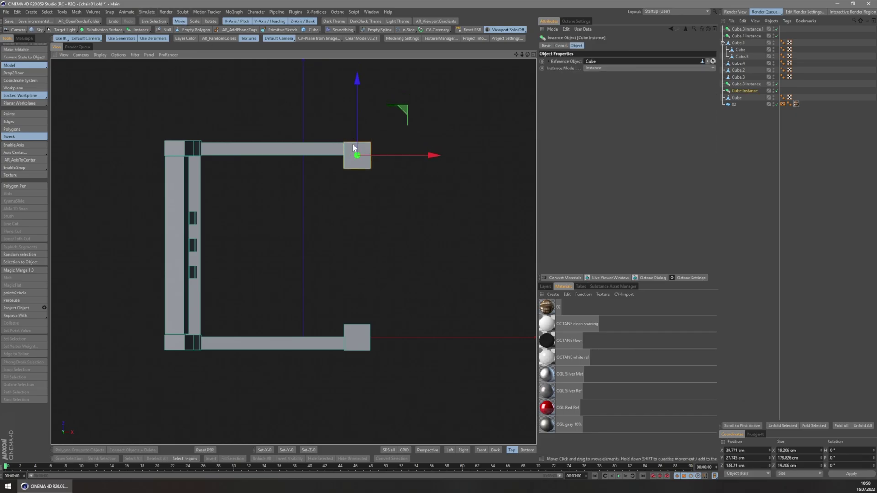
Step: Convert the instanced rear leg, together with its side rail and stretcher, into editable polygon objects
click(248, 157)
scroll(202, 147, up, 5)
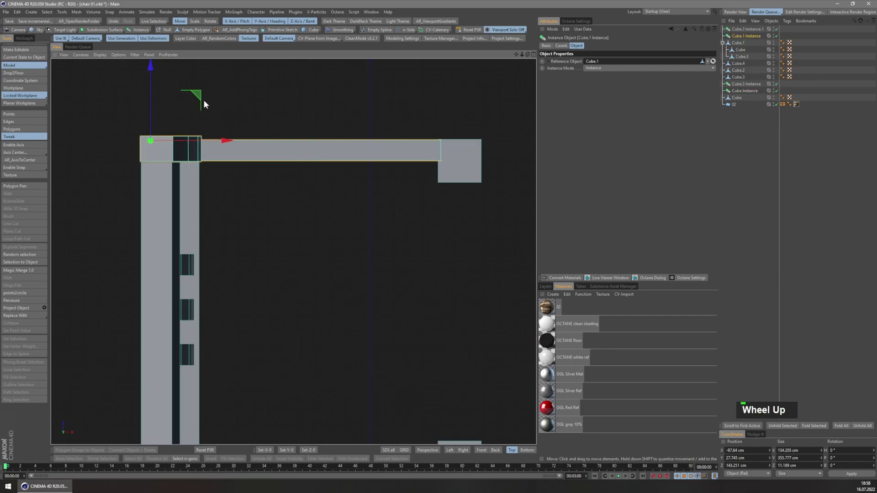
scroll(206, 102, down, 2)
key(F1)
mouse_move(210, 219)
middle_down()
mouse_move(209, 232)
mouse_move(219, 220)
middle_up()
drag(352, 345, 356, 345)
key(ctrl+z)
middle_drag(296, 288, 219, 265)
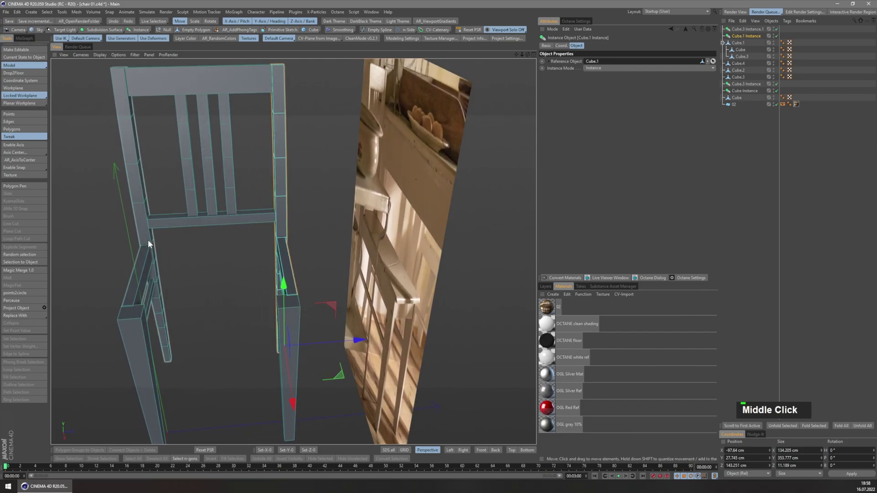
key(c)
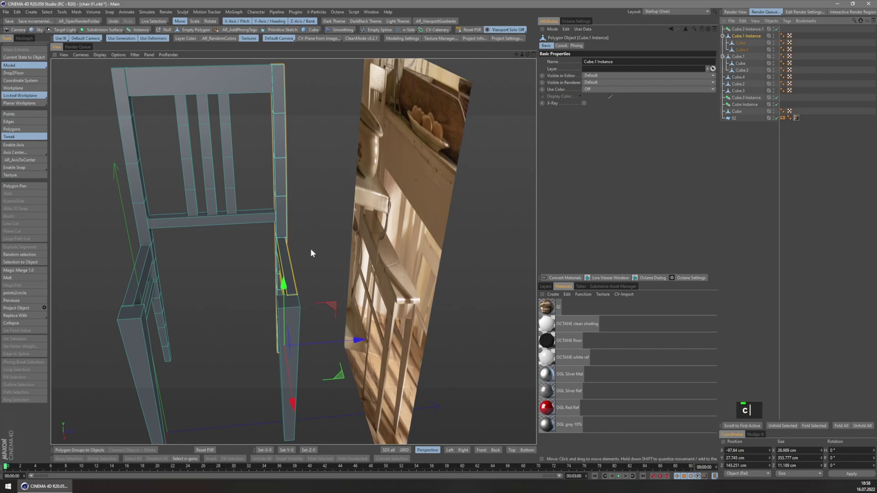
Step: Unparent the side rail and stretcher from the converted rear leg and move the leg alone inward along Z to about 141.96 cm
scroll(314, 249, up, 3)
middle_drag(314, 250, 308, 235)
click(743, 40)
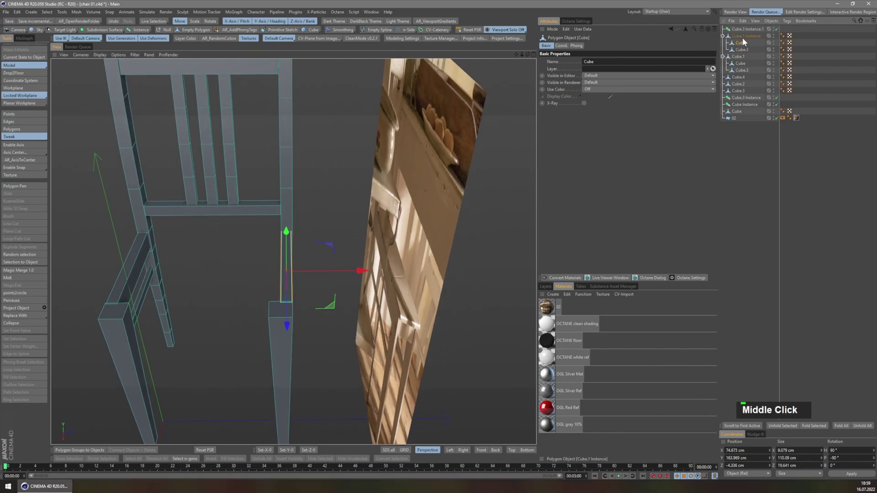
shift+click(742, 49)
drag(738, 38, 737, 33)
click(742, 49)
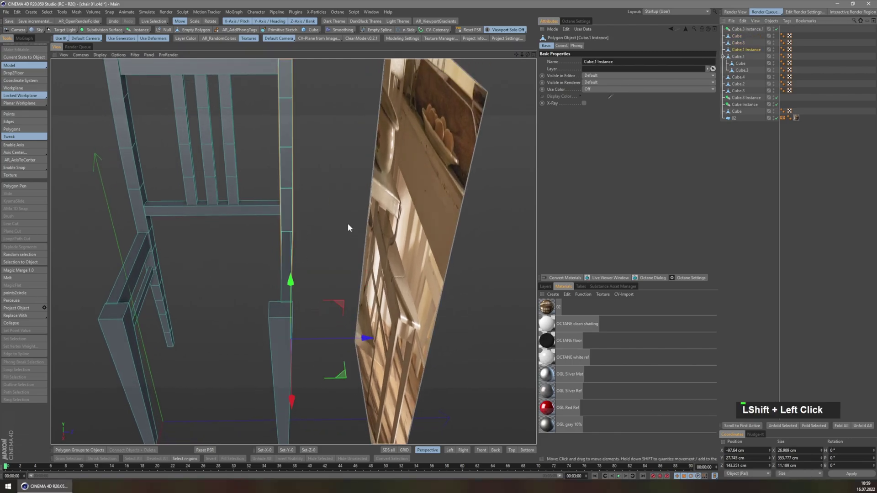
drag(363, 339, 360, 338)
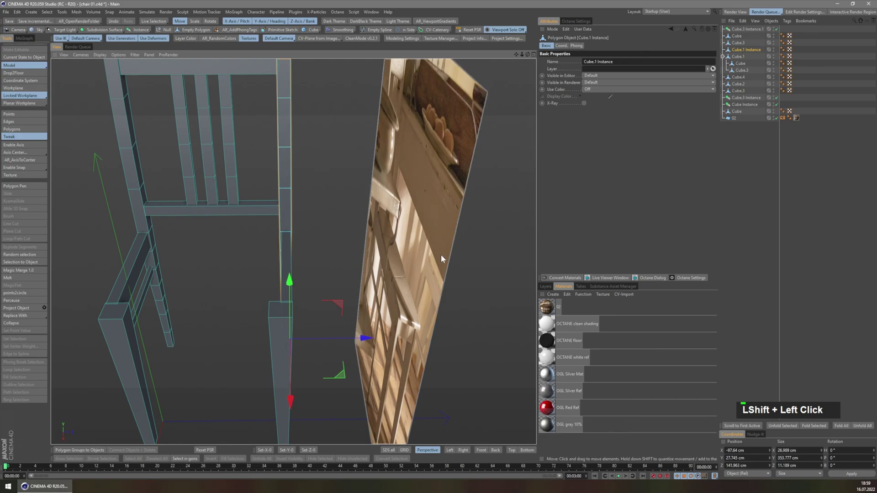
Step: Parent the side rail and stretcher back under the converted rear leg and clear the selection
click(737, 35)
shift+click(739, 43)
click(743, 37)
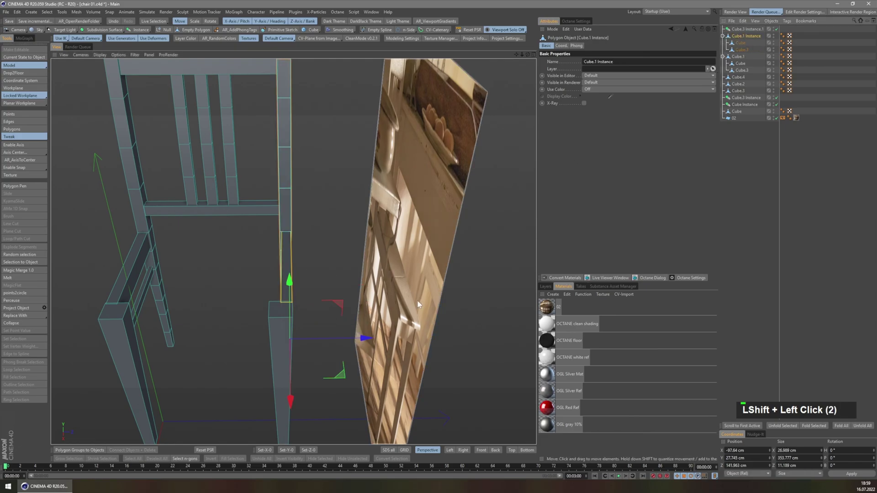
scroll(275, 302, up, 4)
middle_drag(275, 302, 351, 319)
shift+middle_drag(352, 319, 371, 313)
middle_drag(262, 249, 349, 201)
click(748, 147)
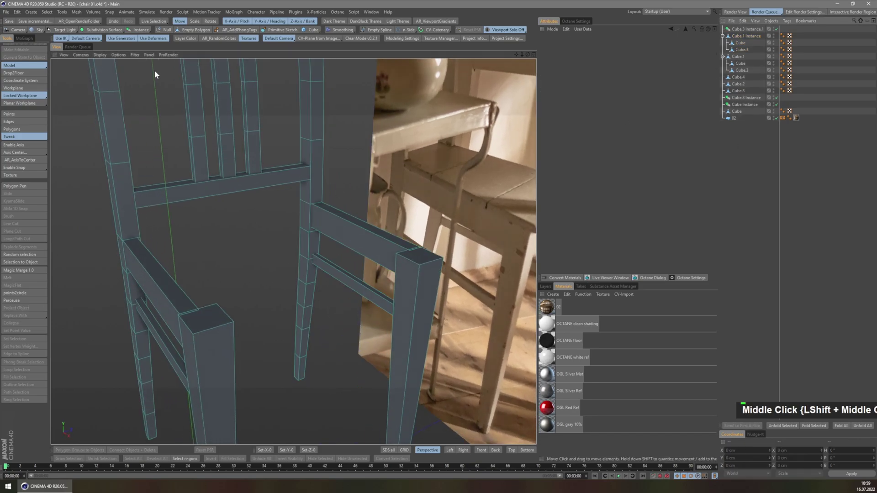
Step: Add a cube for the seat, reset its position to the origin and flatten it to about 6.5 cm high
click(312, 30)
scroll(238, 201, down, 5)
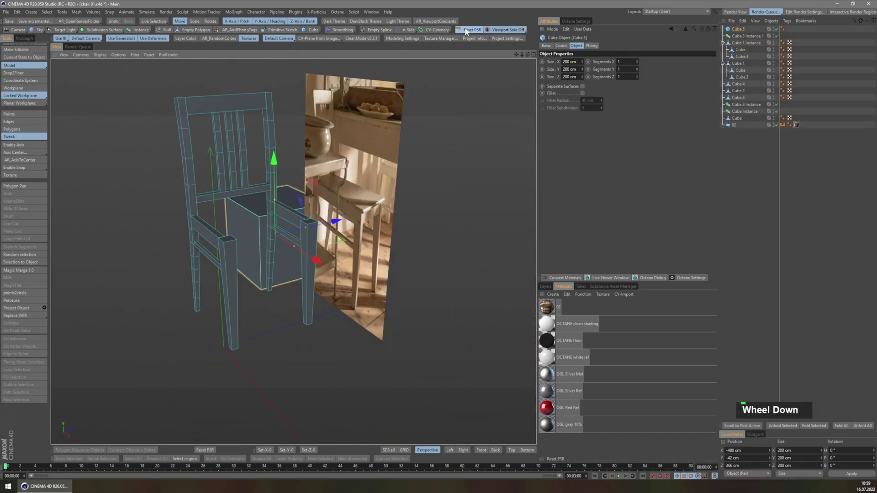
click(466, 31)
drag(223, 294, 227, 346)
middle_drag(227, 345, 226, 339)
Step: Fit the flat cube over the chair frame in plan, about 153.7 cm along X by 153.8 cm along Z
key(F2)
scroll(221, 217, down, 5)
scroll(222, 210, up, 3)
drag(264, 292, 231, 216)
drag(354, 234, 329, 236)
drag(240, 120, 238, 147)
drag(242, 192, 240, 191)
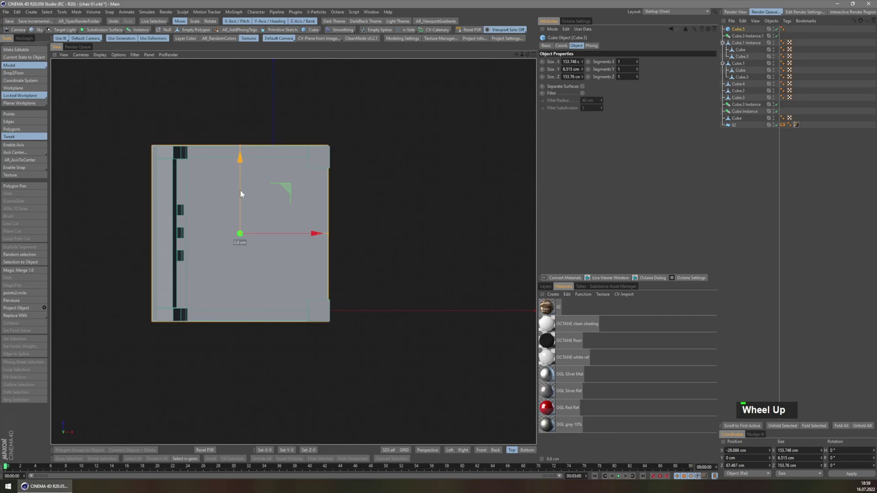
Step: Raise the flat seat board along Y until it rests on the front legs and side rails
key(F1)
drag(254, 251, 266, 143)
scroll(266, 143, up, 4)
middle_drag(254, 162, 242, 212)
drag(247, 185, 249, 179)
middle_drag(248, 178, 322, 359)
scroll(380, 253, up, 3)
Step: Make the seat board editable and pull its front face forward along X until the seat is about 159.5 cm deep
key(c)
key(p)
click(353, 278)
drag(424, 265, 450, 264)
middle_drag(450, 264, 339, 279)
Step: Select both side faces of the seat and scale them apart along Z to about 160.4 cm
middle_drag(384, 249, 256, 250)
shift+click(282, 258)
key(t)
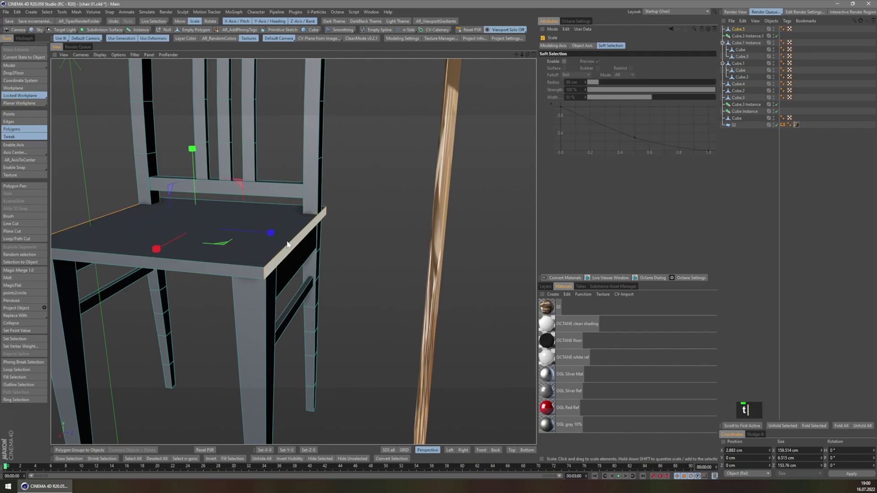
drag(271, 233, 276, 234)
middle_drag(256, 254, 329, 238)
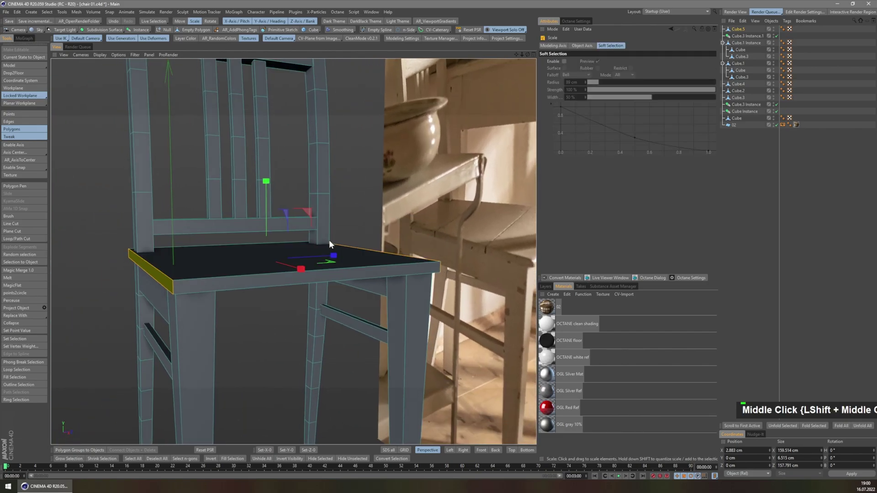
drag(338, 257, 221, 260)
middle_drag(222, 261, 277, 276)
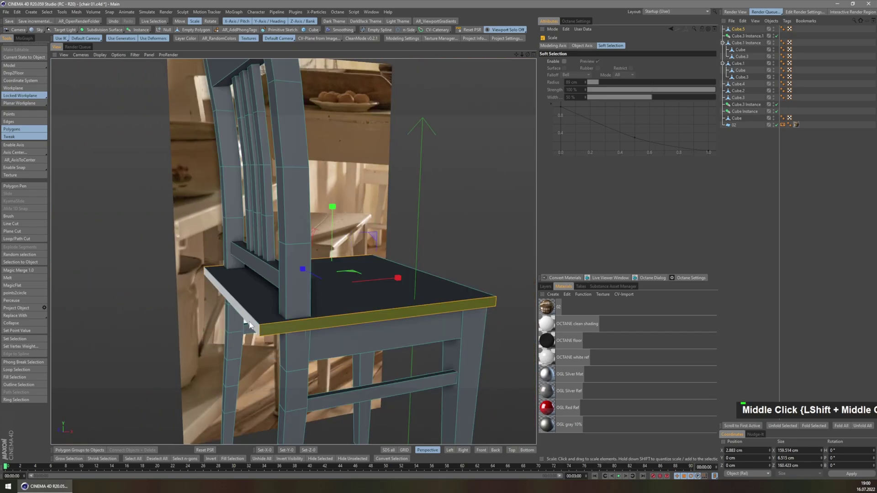
Step: Move the seat's rear face forward along X so the seat is about 141.7 cm deep
key(e)
drag(190, 299, 216, 300)
middle_drag(215, 299, 322, 309)
scroll(344, 308, up, 2)
middle_click(338, 325)
Step: Add loop cuts to the seat along the front and inner faces of the rear legs, one across and one near each side
key(F1)
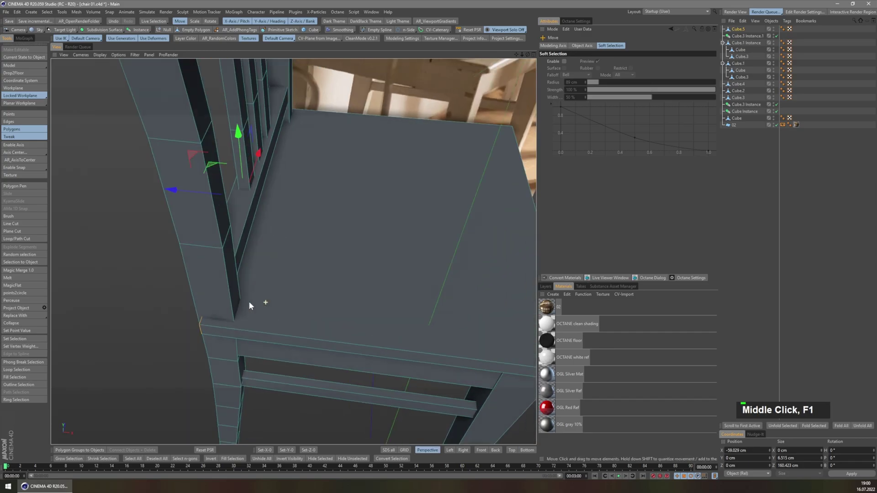
key(k)
key(l)
click(196, 304)
middle_drag(215, 293, 283, 247)
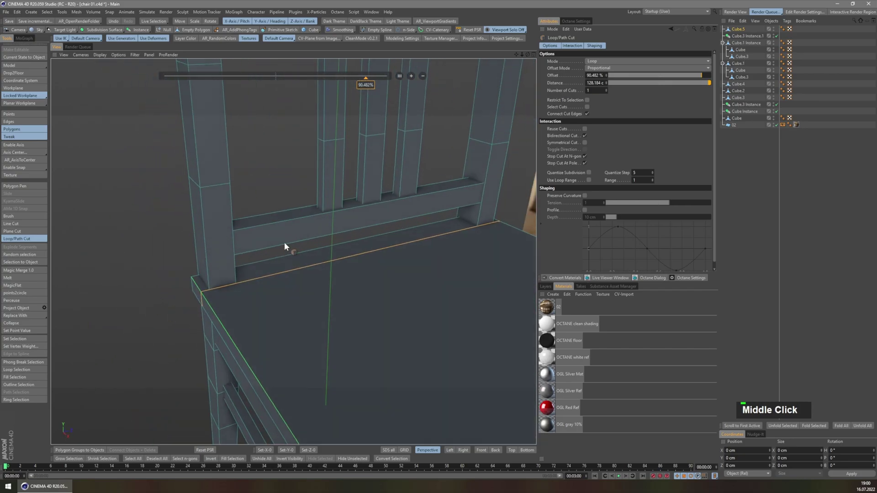
middle_drag(241, 271, 226, 271)
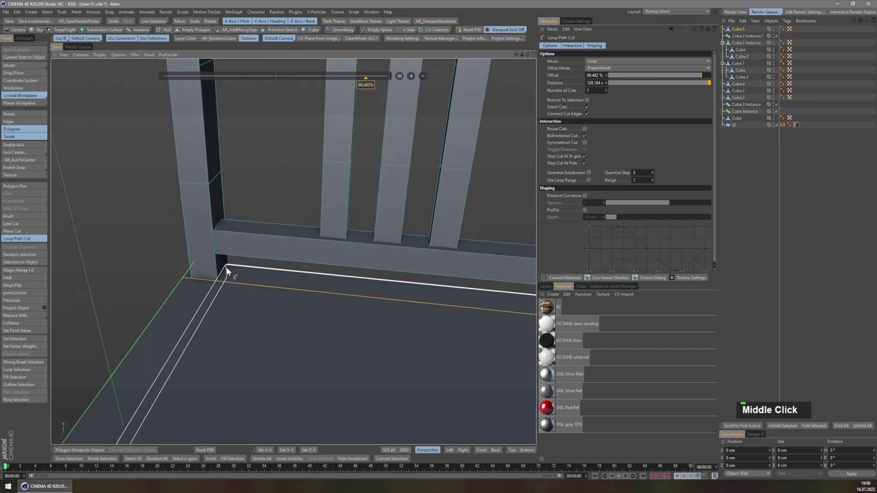
scroll(455, 292, down, 2)
middle_drag(364, 330, 417, 316)
scroll(230, 363, down, 1)
middle_drag(230, 363, 231, 384)
Step: Isolate the seat and delete the rear corner polygons where the legs pass through, including the hidden ones
key(alt+q)
middle_drag(203, 355, 237, 357)
key(v)
middle_drag(218, 320, 256, 347)
shift+middle_drag(242, 374, 265, 284)
drag(263, 279, 257, 264)
middle_drag(256, 262, 302, 244)
click(610, 75)
shift+middle_drag(215, 245, 372, 254)
shift+click(232, 265)
middle_drag(232, 265, 194, 223)
key(Delete)
Step: Bridge the open edges of the two rear corner notches and show the whole chair again
right_click(345, 144)
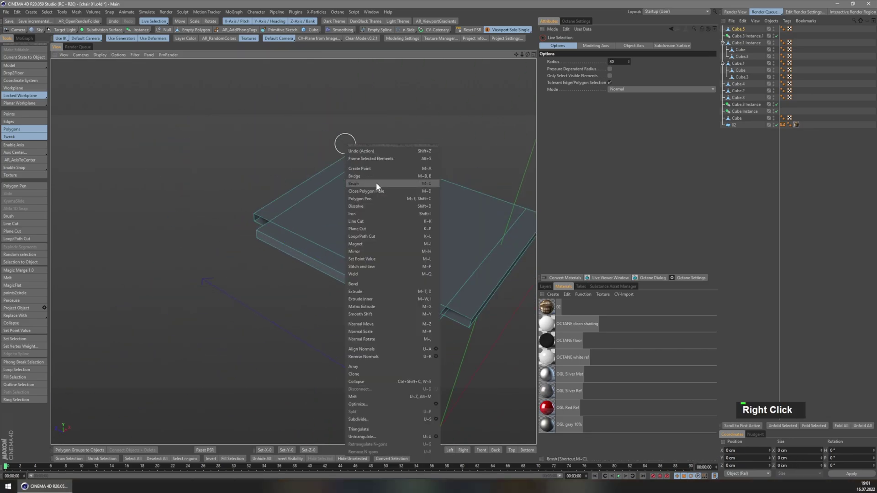
click(361, 176)
key(e)
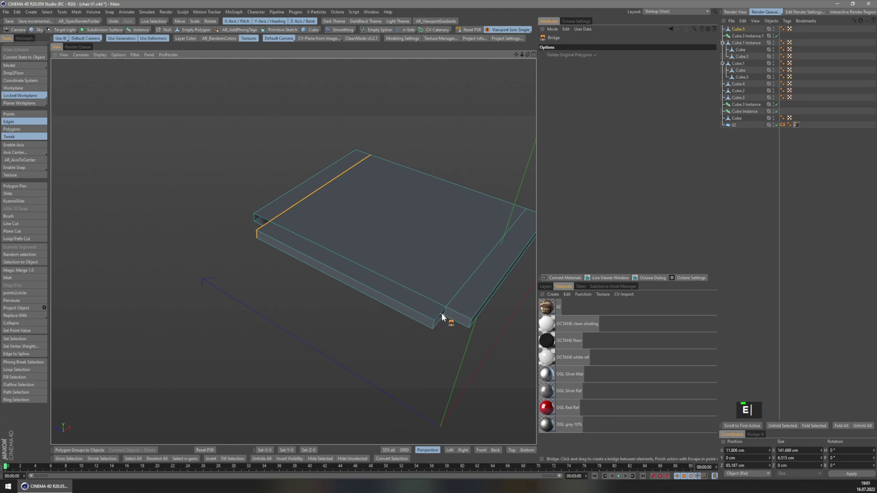
shift+middle_drag(453, 318, 249, 258)
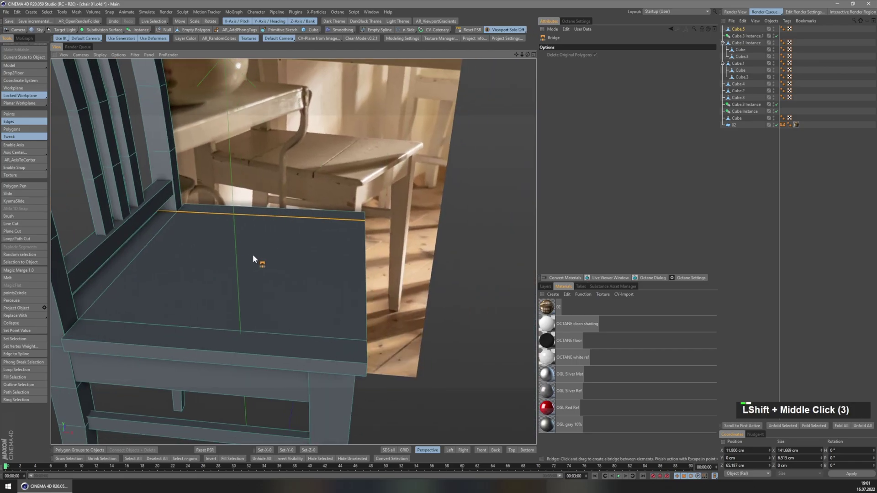
scroll(320, 226, down, 3)
Step: Cut the seat from side to side with two loop cuts to mark three planks, the middle one about 47.4 cm wide
shift+middle_drag(319, 226, 327, 303)
key(k)
key(l)
click(284, 318)
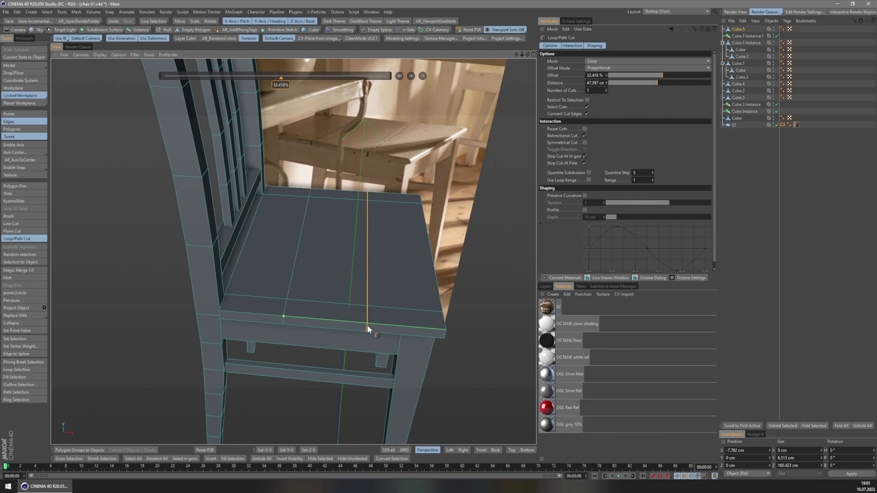
click(368, 325)
middle_drag(369, 323, 365, 319)
Step: Select the middle plank's polygon loop and disconnect it from the rest of the seat
key(l)
key(p)
key(l)
click(345, 298)
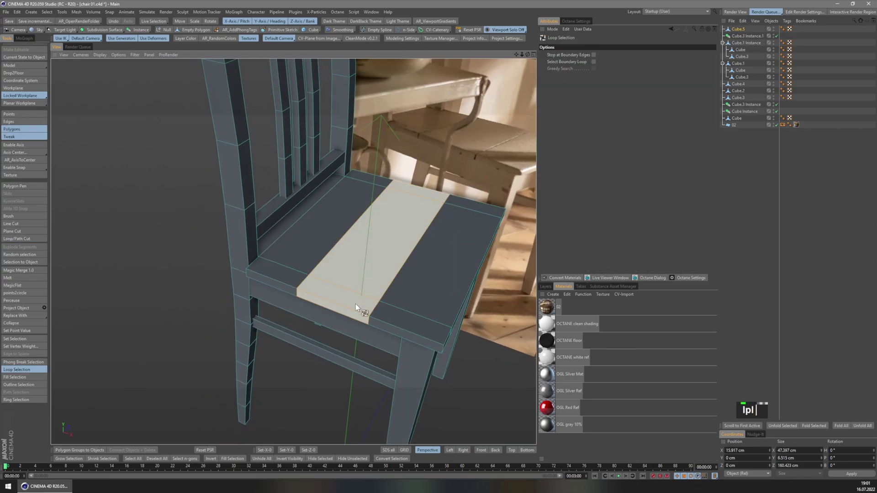
right_click(361, 300)
click(387, 420)
Step: Scale the middle plank along X to about 46.6 cm to leave narrow gaps beside the neighbouring planks
scroll(354, 279, up, 3)
middle_drag(360, 290, 375, 311)
key(t)
drag(442, 204, 440, 205)
middle_drag(434, 261, 391, 256)
shift+middle_drag(434, 267, 370, 282)
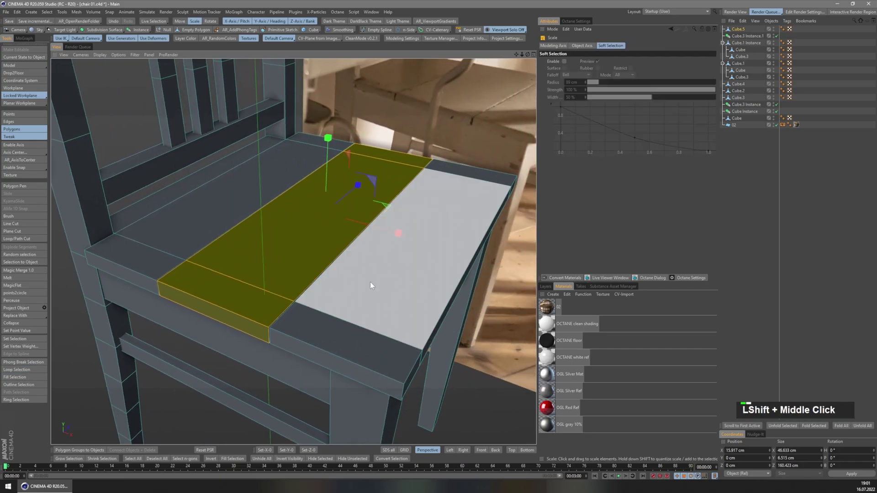
Step: Hide the unselected seat polygons and close the open long sides of the middle plank
click(348, 459)
right_click(346, 311)
click(397, 316)
middle_drag(244, 281, 347, 307)
right_click(346, 307)
click(444, 475)
middle_drag(411, 434, 292, 429)
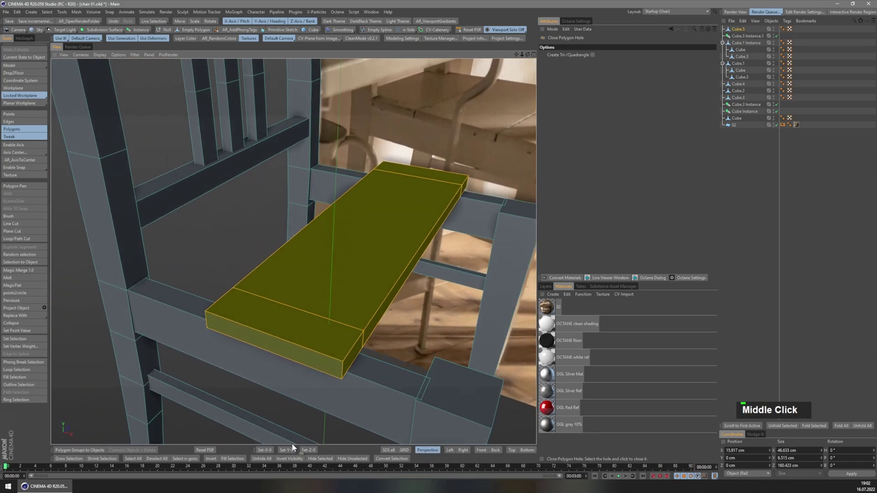
Step: Invert the polygon visibility, close the open sides of the front and rear planks, and unhide the whole seat
click(294, 462)
middle_drag(254, 292, 446, 315)
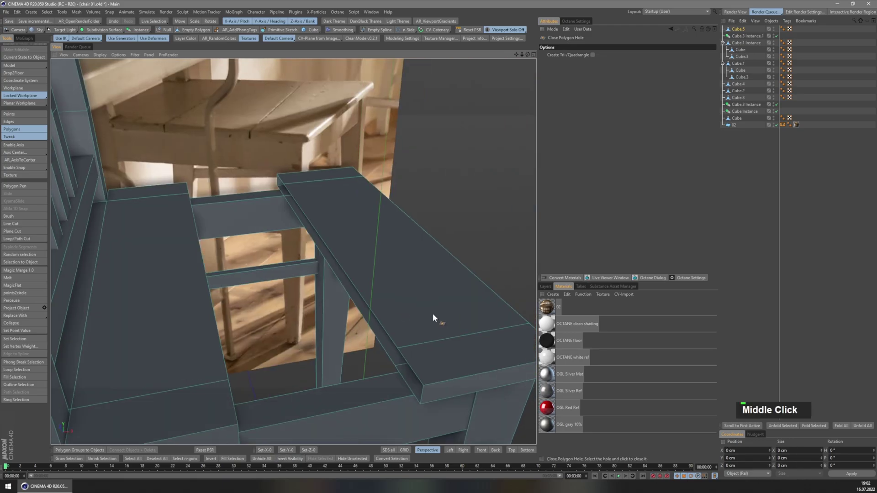
key(ctrl+a)
right_click(454, 326)
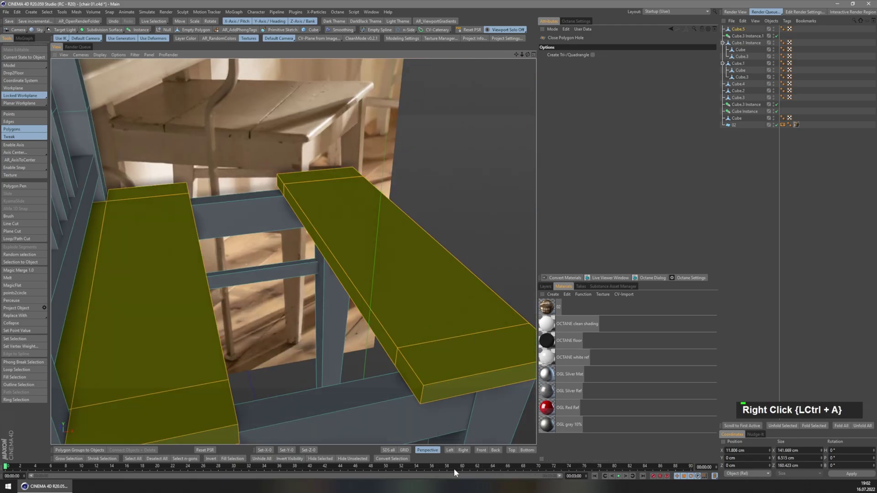
middle_drag(439, 412, 376, 368)
click(267, 459)
key(ctrl+shift+a)
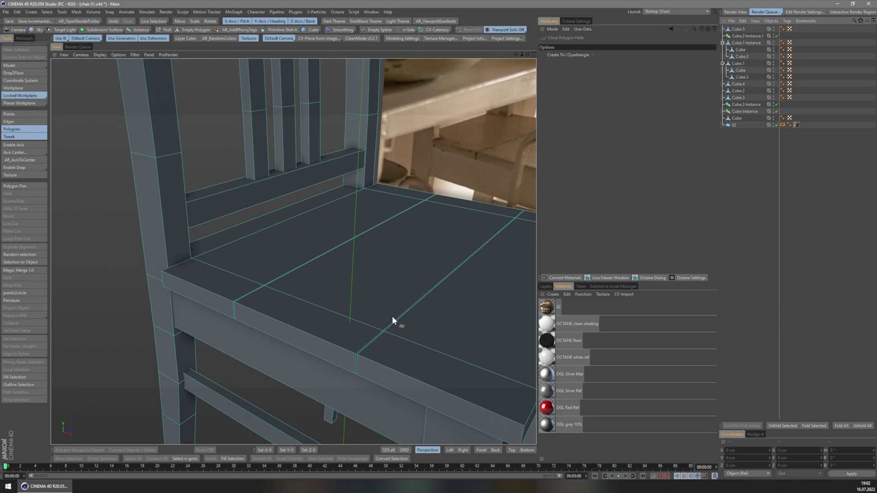
Step: Group all chair parts under one null object, leaving out the reference image plane
scroll(366, 302, down, 5)
click(734, 122)
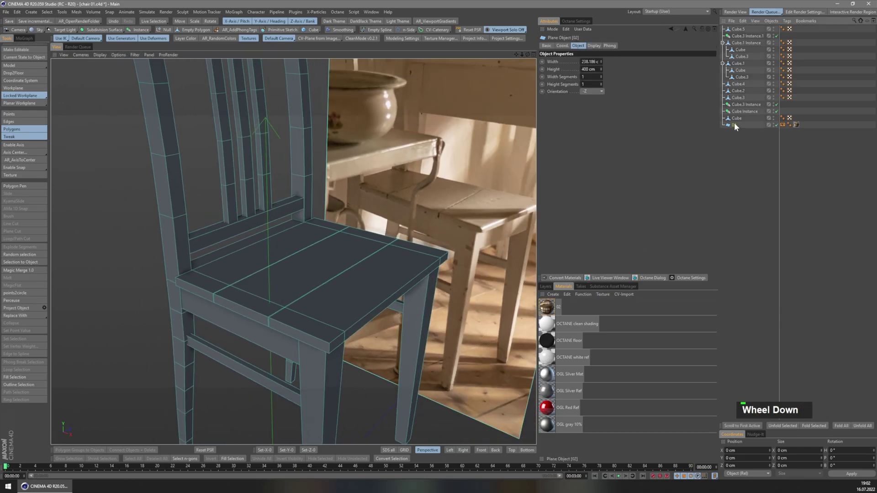
shift+click(737, 29)
key(alt+g)
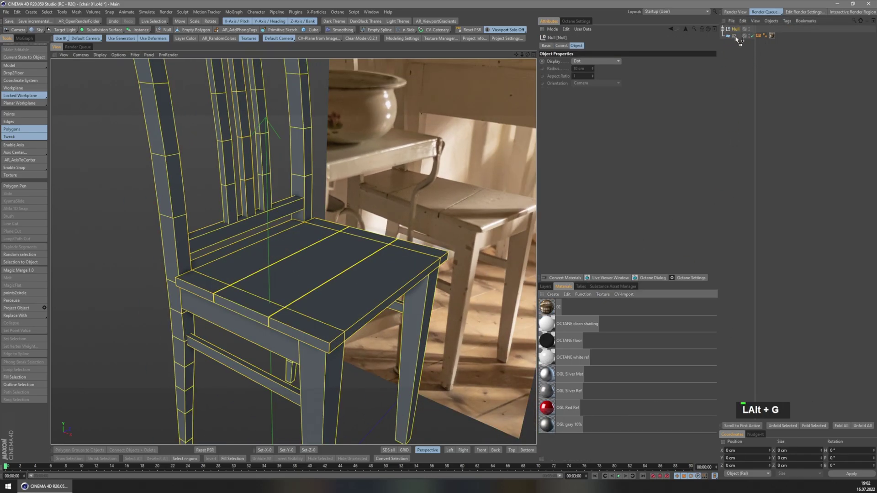
Step: Apply the OGL Red Ref material to the chair's null object and expand its hierarchy
shift+middle_drag(433, 290, 256, 238)
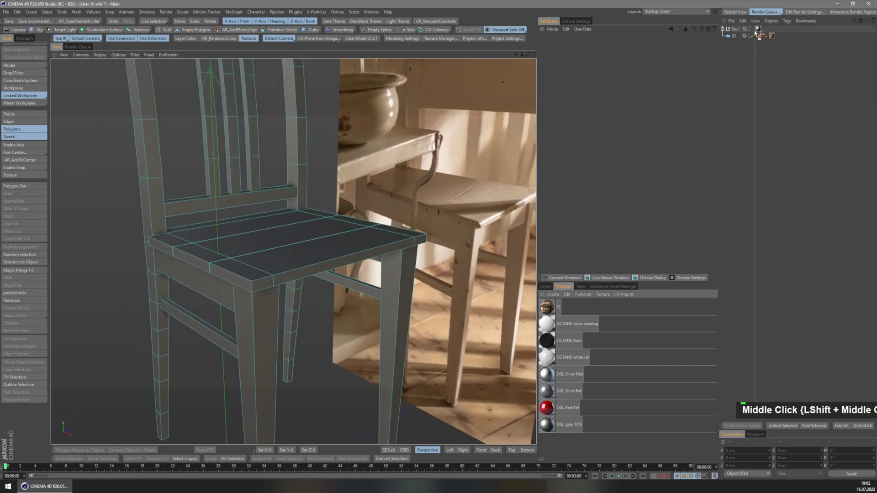
drag(756, 34, 758, 30)
scroll(240, 166, up, 5)
click(180, 21)
click(249, 182)
mouse_move(249, 181)
middle_down()
mouse_move(282, 166)
mouse_move(255, 180)
mouse_move(203, 247)
mouse_move(224, 202)
mouse_move(288, 169)
mouse_move(272, 162)
mouse_move(268, 179)
mouse_move(173, 178)
mouse_move(295, 186)
mouse_move(277, 194)
middle_up()
key(3)
middle_drag(277, 194, 242, 154)
scroll(292, 180, down, 2)
shift+middle_drag(293, 180, 292, 171)
middle_drag(292, 172, 271, 219)
click(723, 29)
scroll(318, 214, down, 3)
Step: Move the front and rear faces of the lower backrest rail inward, thinning the rail to about 8 cm
middle_drag(275, 154, 261, 319)
click(18, 65)
click(257, 323)
key(3)
click(268, 322)
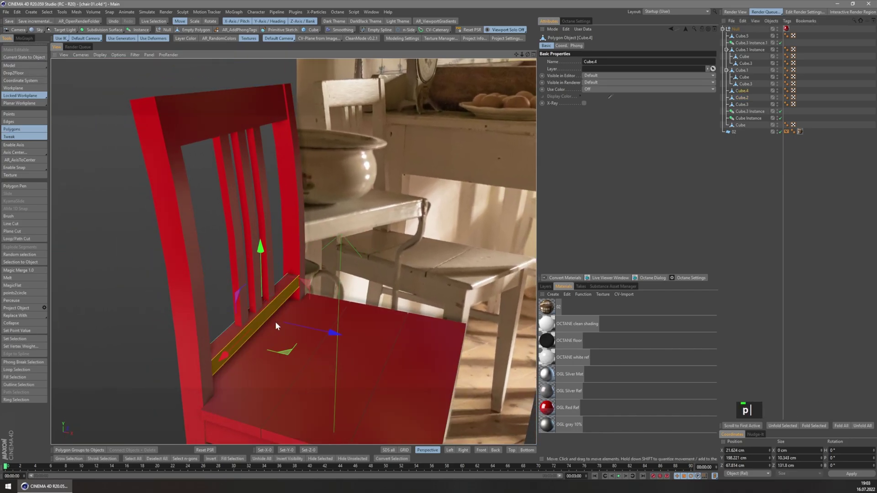
scroll(269, 321, up, 1)
drag(306, 326, 303, 325)
key(g)
key(n)
drag(190, 302, 195, 303)
middle_drag(237, 315, 221, 302)
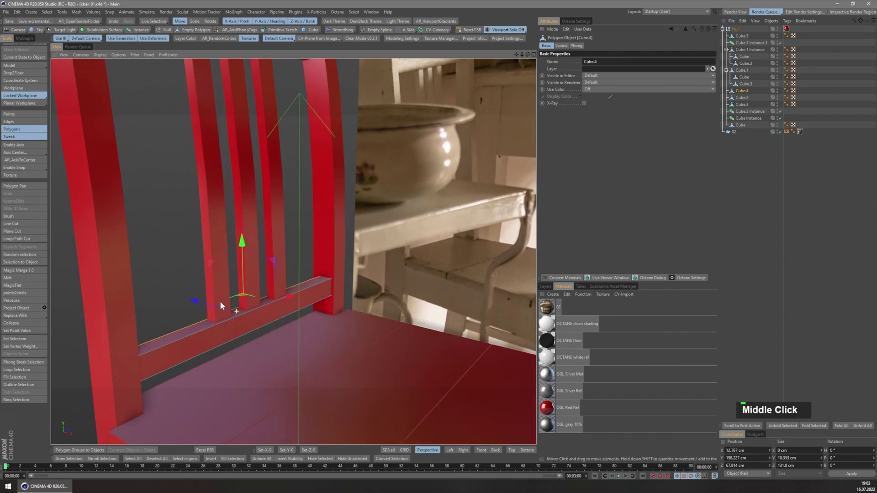
Step: Try to scale the middle backrest slat as a whole object and undo the attempt
scroll(279, 285, up, 2)
click(30, 66)
click(245, 215)
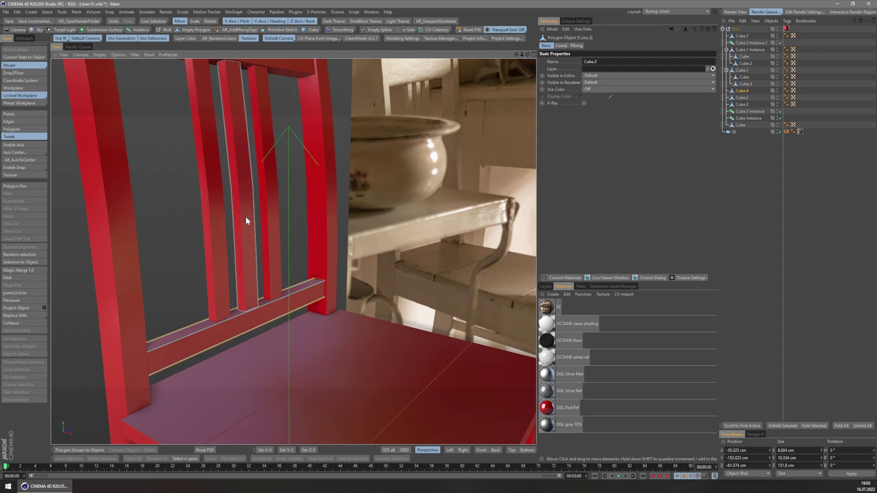
middle_drag(238, 187, 115, 161)
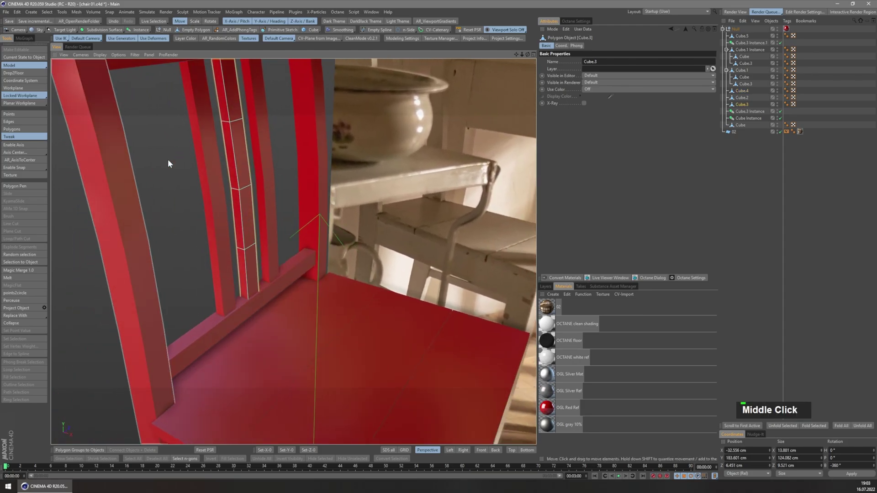
key(t)
shift+middle_drag(256, 195, 235, 235)
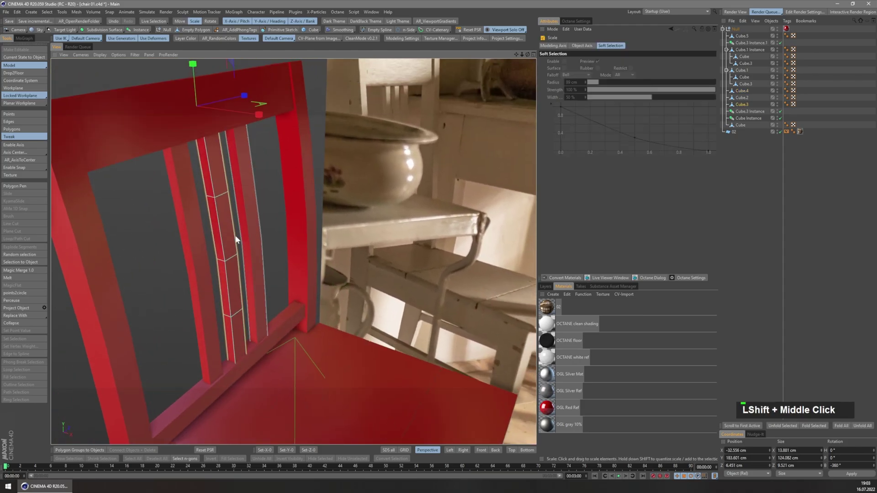
key(ctrl+z)
key(ctrl+z)
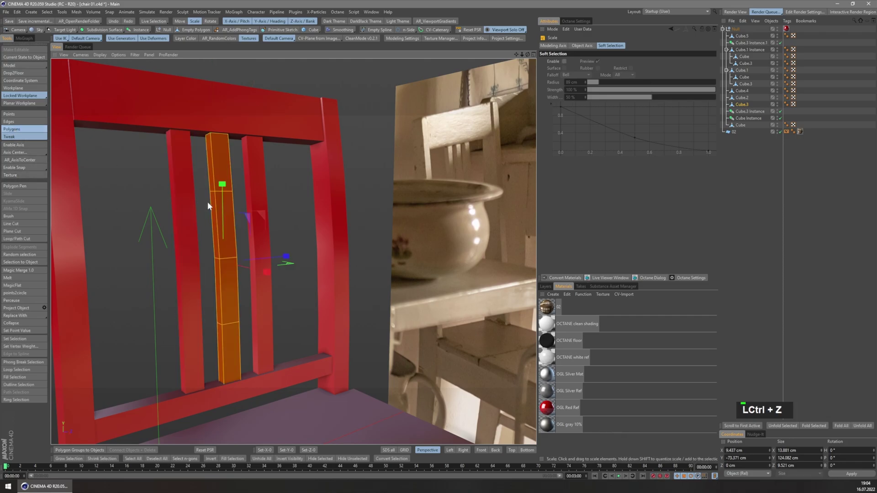
Step: Select the long faces of the middle backrest slat with Phong Break Selection and scale them slightly
key(u)
key(n)
click(218, 241)
middle_drag(218, 242, 179, 253)
shift+click(236, 255)
middle_drag(239, 254, 289, 274)
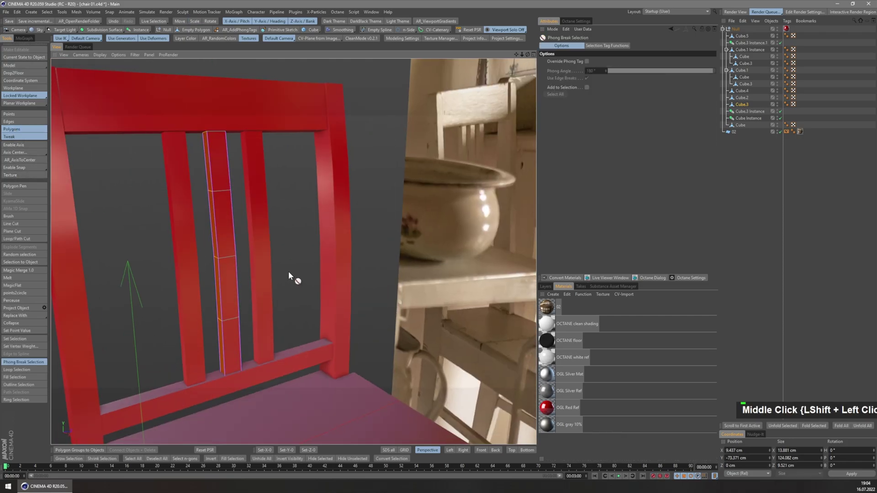
key(t)
drag(279, 252, 280, 252)
middle_drag(279, 252, 251, 286)
Step: Nudge the selected slat faces inward with Normal Move and assign the OGL Silver Mat material to the chair's null
key(n)
key(m)
key(z)
key(m)
key(z)
drag(259, 275, 256, 276)
drag(547, 375, 787, 28)
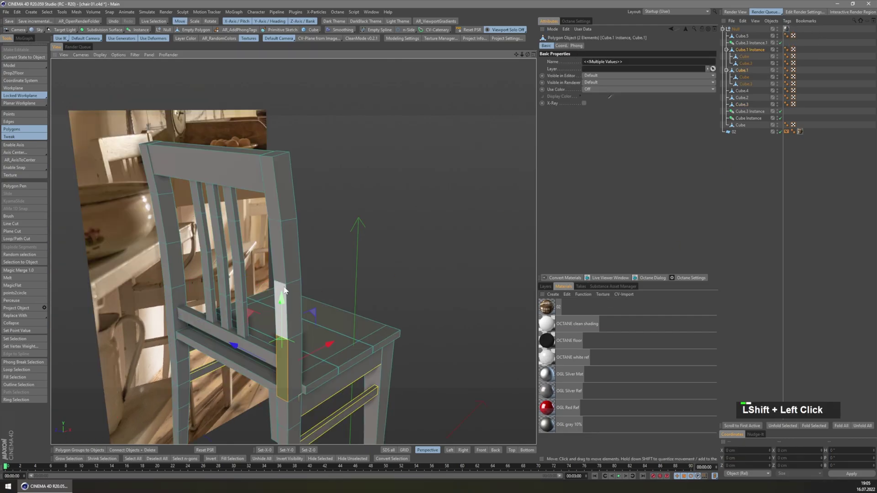
Step: Select the rear faces along both back posts and move them inward by 1.25 cm with Normal Move
shift+click(281, 251)
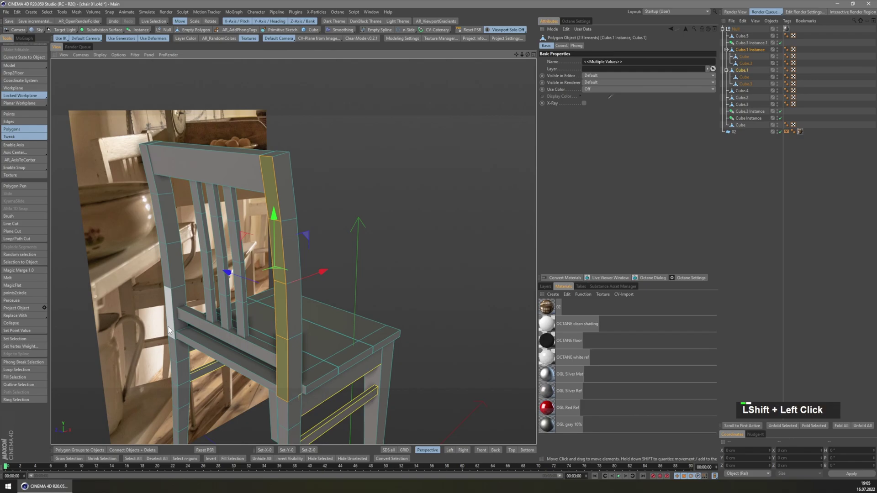
shift+click(151, 183)
middle_drag(270, 216, 244, 219)
right_click(290, 255)
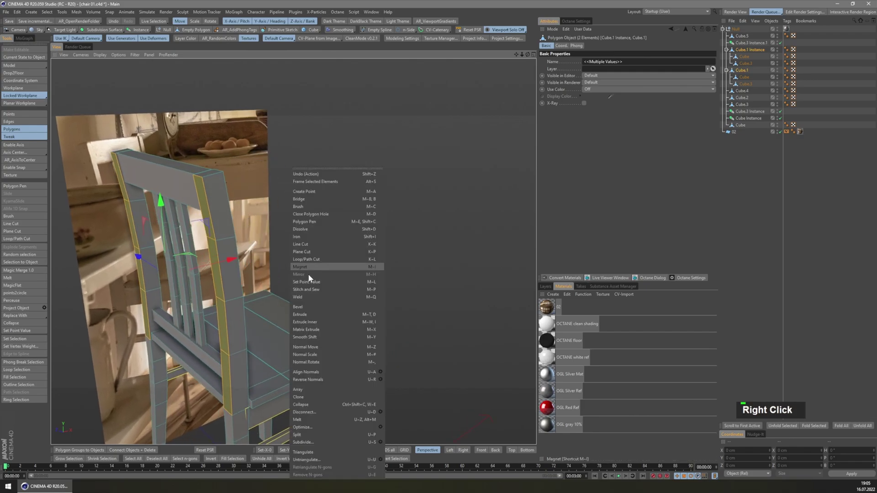
click(343, 335)
drag(344, 333, 338, 333)
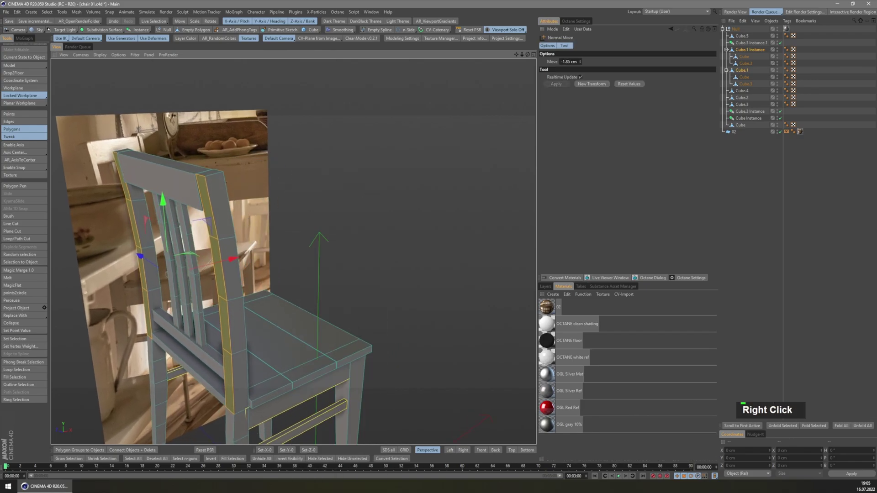
shift+middle_drag(285, 263, 301, 247)
Step: Select the rear face of the top backrest rail and move it slightly forward to match the thinned posts
click(20, 65)
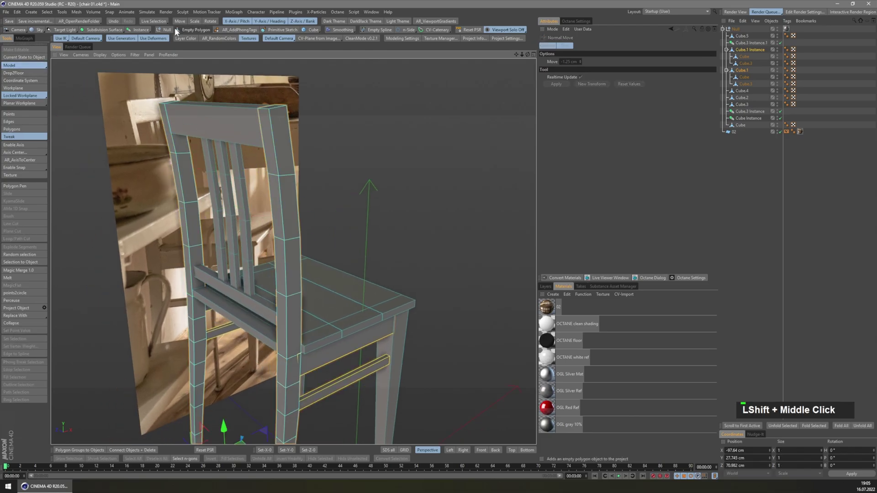
click(179, 21)
click(215, 125)
key(3)
click(217, 121)
alt+drag(216, 121, 240, 132)
scroll(239, 133, up, 6)
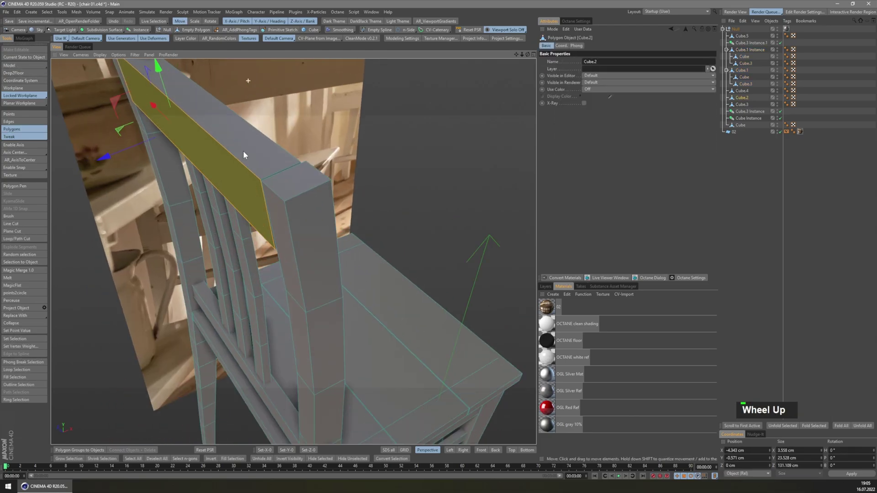
drag(101, 144, 102, 144)
middle_drag(102, 144, 186, 174)
drag(185, 173, 190, 174)
middle_drag(210, 185, 169, 182)
Step: Examine the chair's frame and the area beneath the seat against the reference photo
scroll(169, 182, down, 3)
shift+middle_drag(277, 242, 216, 200)
scroll(216, 200, down, 3)
scroll(217, 201, down, 3)
shift+middle_drag(279, 265, 256, 250)
middle_drag(256, 251, 204, 244)
shift+middle_drag(203, 251, 224, 278)
scroll(264, 268, down, 3)
scroll(264, 267, down, 2)
shift+middle_drag(253, 305, 210, 288)
scroll(230, 314, up, 4)
Step: Duplicate the side apron, rotate the copy 90° so it runs across the front, and move it towards the front legs
click(24, 65)
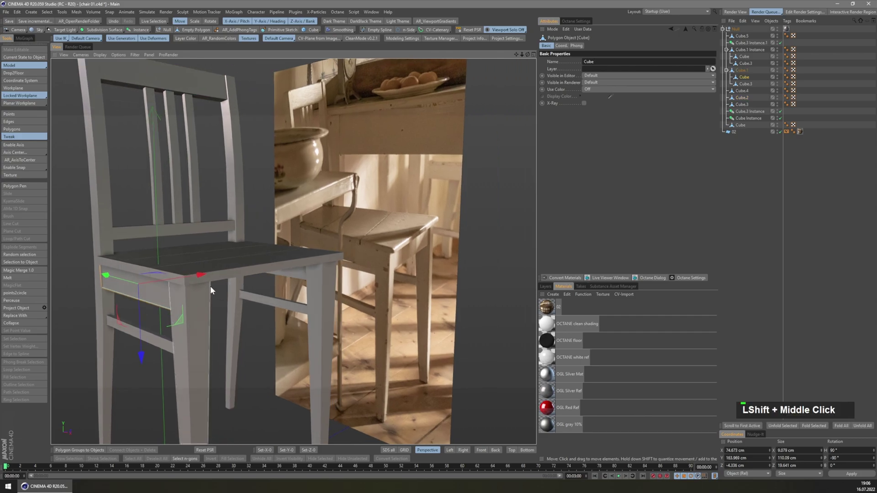
ctrl+click(746, 82)
key(r)
drag(178, 288, 219, 267)
drag(110, 278, 155, 289)
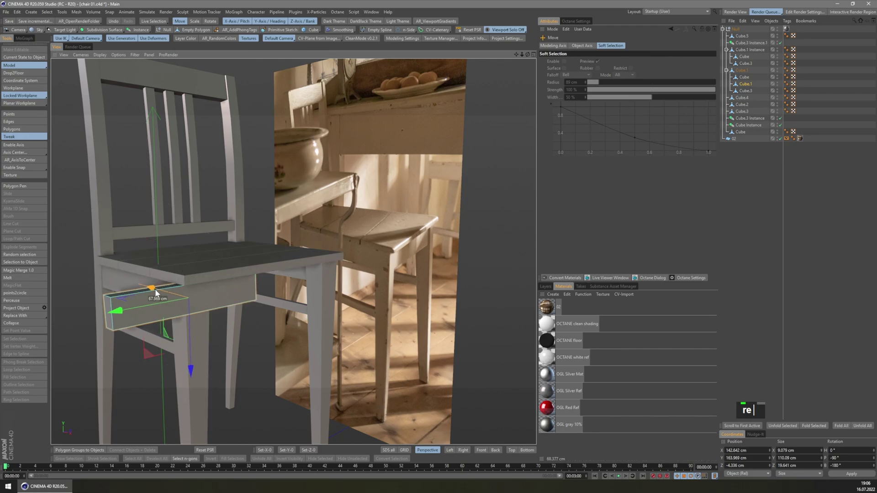
Step: Centre the front apron between the front legs at about Z 67.4 cm
middle_drag(229, 290, 224, 280)
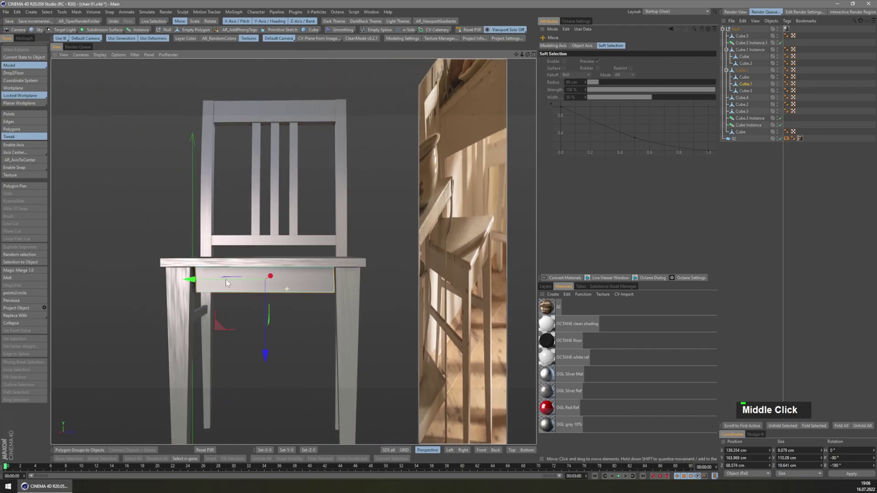
scroll(224, 280, up, 4)
drag(191, 284, 186, 283)
middle_drag(216, 262, 267, 272)
scroll(270, 275, up, 3)
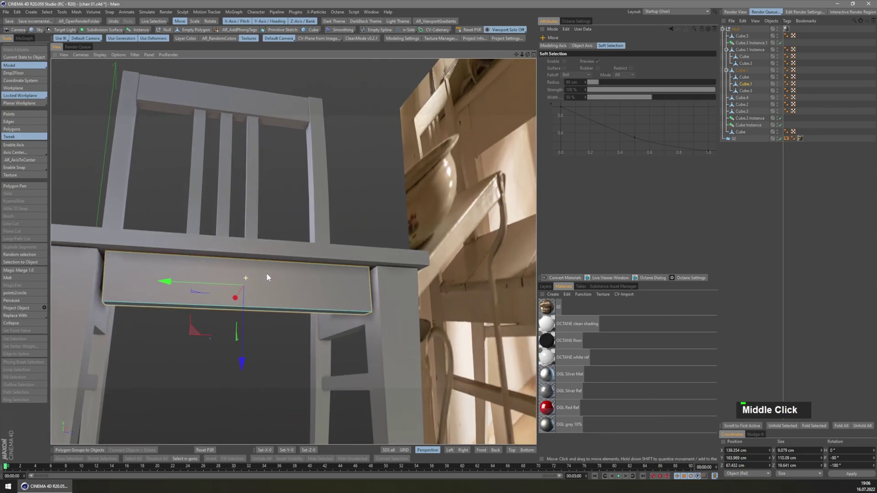
Step: Lengthen the front apron to about 118.9 cm and move it outward to about X 140.9 cm
key(t)
drag(174, 280, 169, 281)
middle_drag(169, 281, 271, 280)
scroll(299, 270, down, 3)
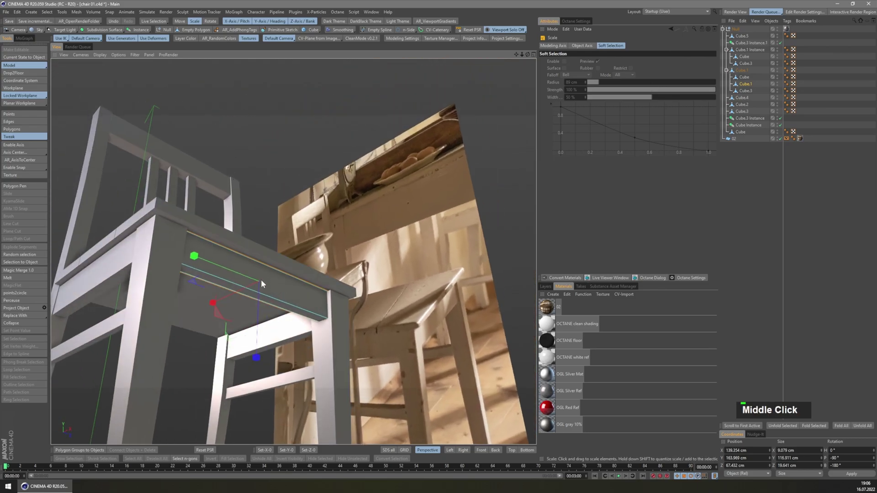
scroll(273, 279, up, 3)
key(e)
drag(205, 302, 209, 301)
middle_drag(259, 270, 288, 263)
Step: Select the top faces of all three seat planks and lower them, thinning the seat to about 4.5 cm
click(287, 262)
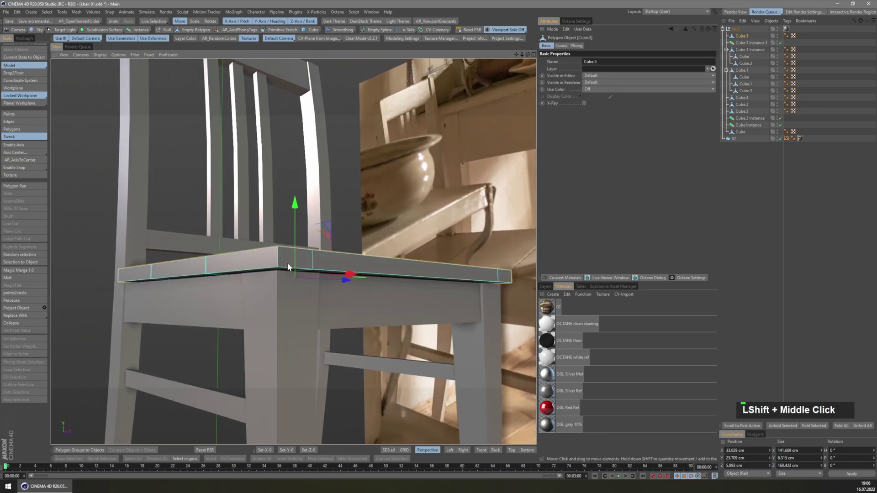
middle_drag(297, 212, 303, 270)
key(p)
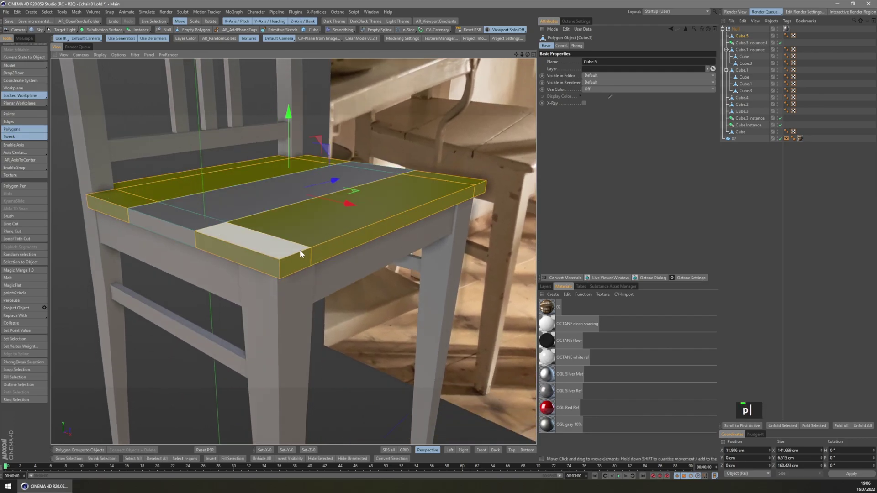
key(u)
key(n)
shift+double_click(187, 182)
shift+double_click(283, 186)
key(e)
drag(290, 118, 290, 113)
Step: Select the inner face of one front leg and move it about 2 cm along Z to narrow the leg
middle_drag(309, 226, 215, 275)
click(19, 66)
click(274, 287)
scroll(274, 285, up, 3)
middle_drag(273, 277, 279, 253)
key(3)
click(279, 247)
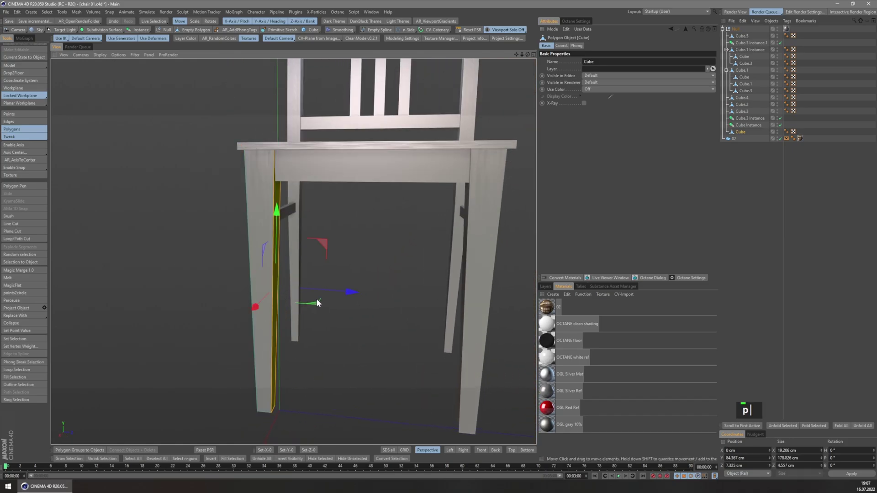
middle_drag(316, 302, 349, 287)
click(25, 81)
drag(350, 288, 347, 288)
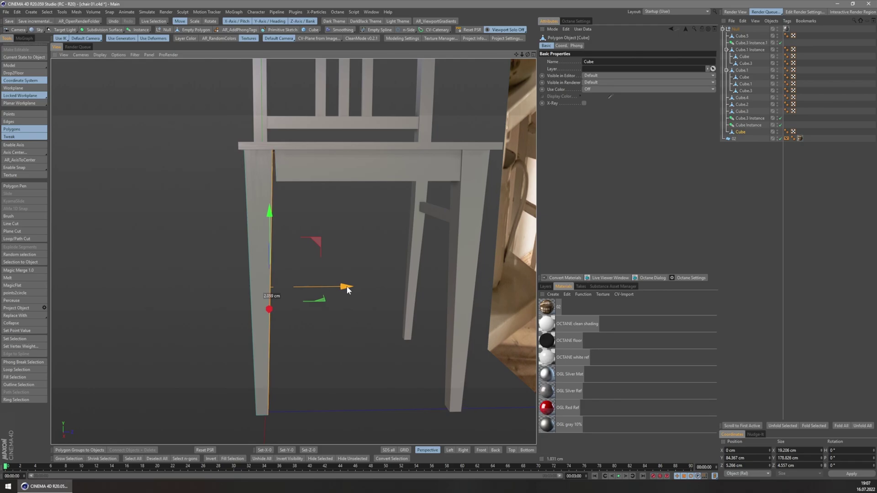
Step: Select the opposite front leg and shift it slightly outward along Z
shift+middle_drag(357, 286, 256, 160)
click(31, 65)
click(336, 270)
drag(411, 412, 417, 413)
middle_drag(388, 283, 334, 232)
Step: Lengthen the front apron to about 123.9 cm so it reaches both front legs, and nudge its depth position
click(246, 170)
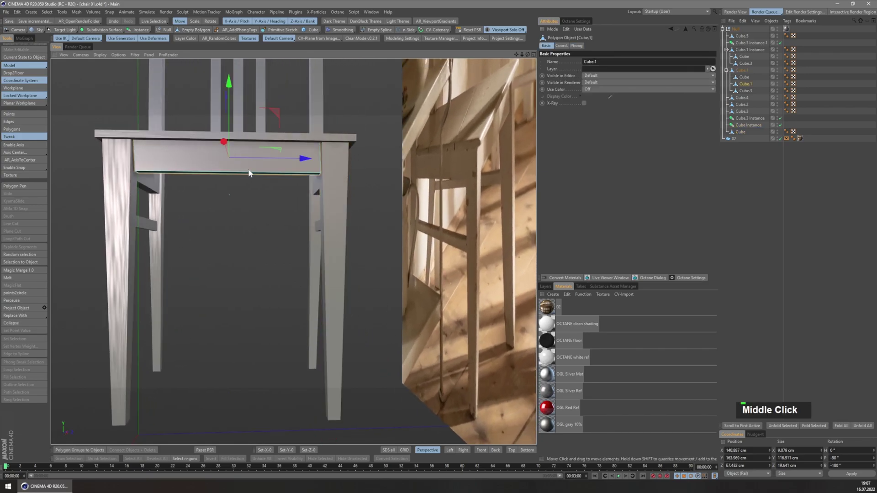
middle_drag(247, 170, 275, 149)
key(t)
drag(163, 157, 160, 157)
middle_drag(159, 157, 217, 142)
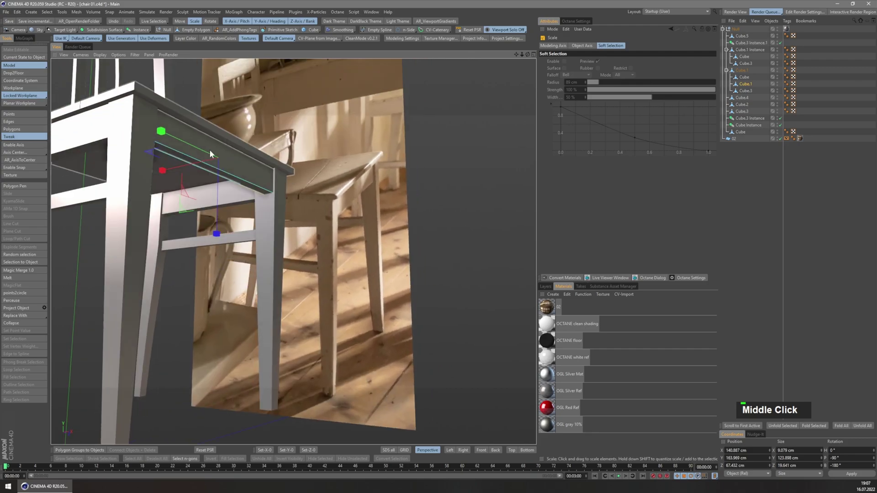
key(e)
drag(283, 144, 279, 148)
shift+middle_drag(229, 179, 194, 235)
Step: Loop-select all three seat planks, try to widen them along Z to about 163 cm, and undo the scaling
click(193, 138)
key(t)
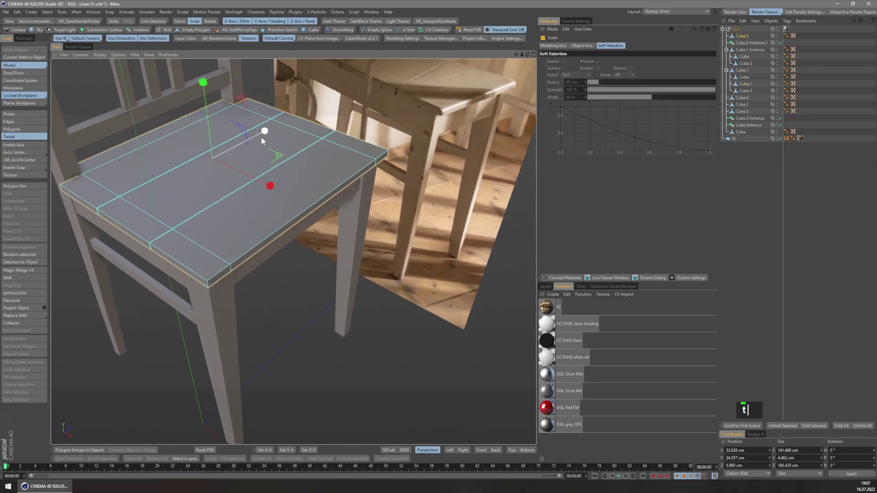
key(p)
key(l)
click(123, 188)
shift+click(146, 218)
shift+click(226, 258)
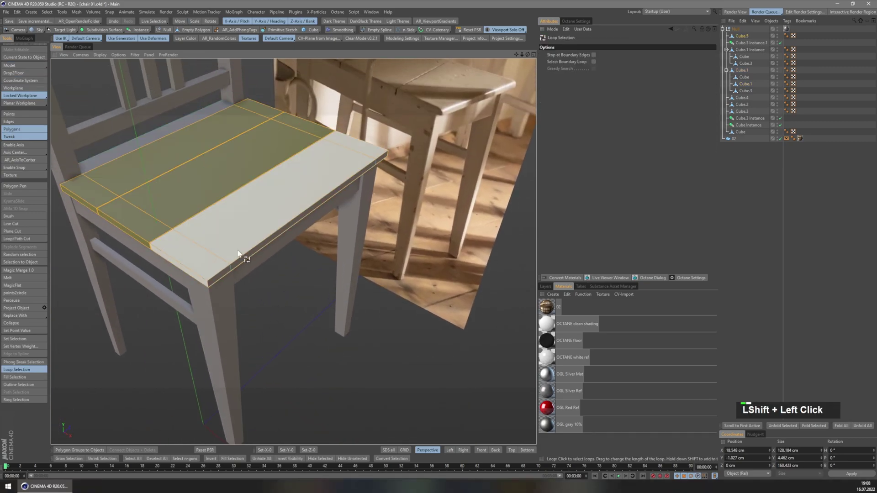
key(t)
drag(281, 143, 284, 142)
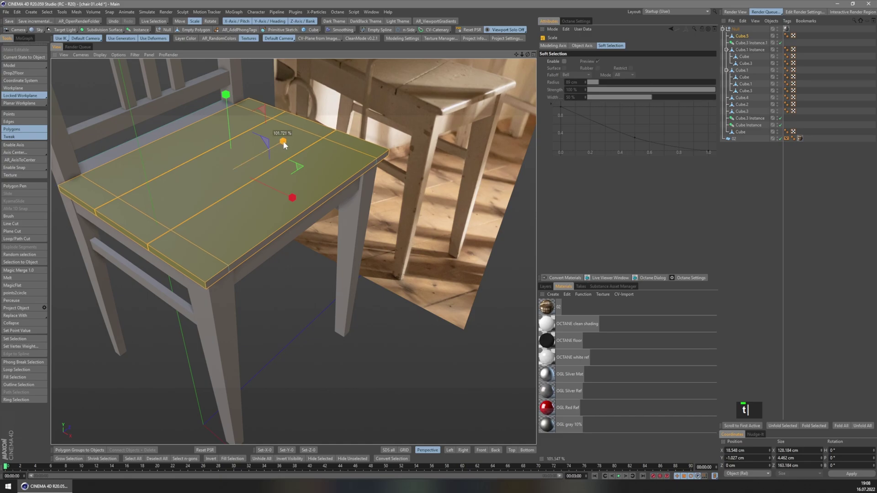
shift+middle_drag(281, 117, 283, 170)
key(ctrl+z)
Step: Select the rear seat plank with Loop Selection
middle_drag(278, 214, 253, 246)
mouse_move(253, 246)
middle_down()
mouse_move(282, 245)
mouse_move(246, 247)
middle_up()
key(u)
key(l)
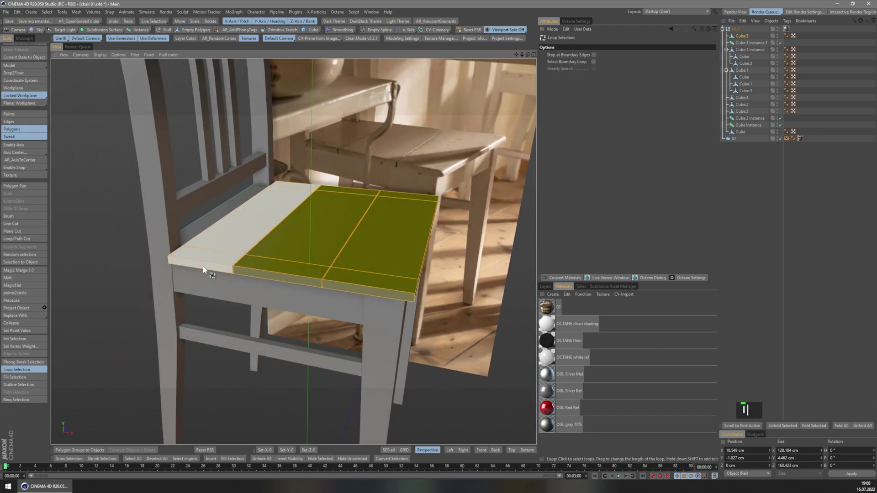
click(209, 270)
Step: In the top view, box-select the outermost seat points along the negative-Z side with Rectangle Selection
key(F2)
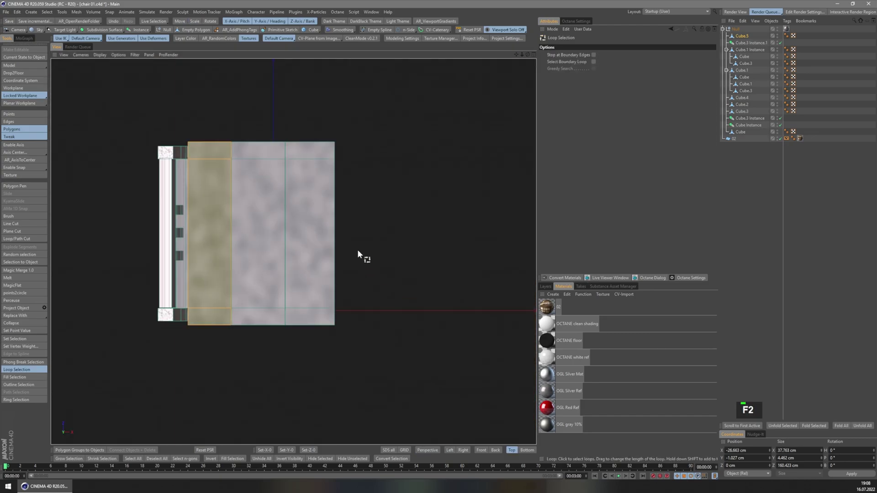
scroll(259, 325, up, 2)
click(20, 114)
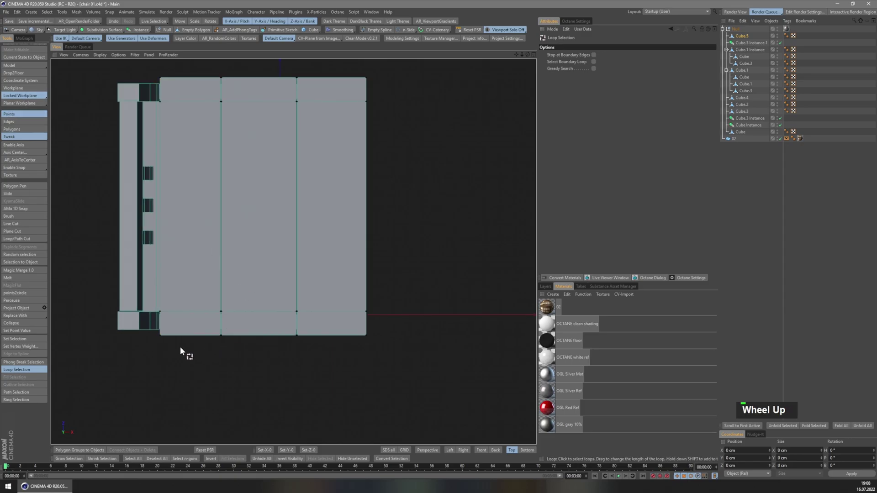
drag(154, 21, 196, 43)
drag(130, 366, 405, 334)
key(F1)
key(F2)
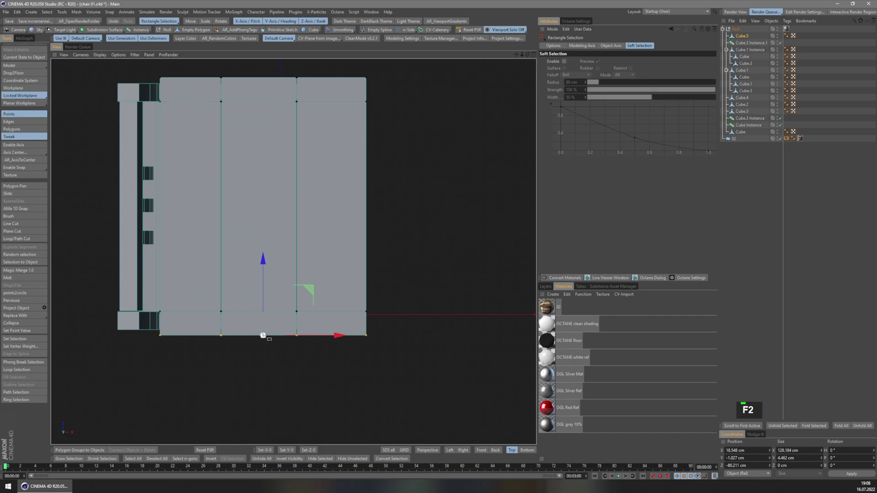
Step: Rotate the selected row of seat points by about 0.67° and move it inward to about Z -78.1 cm
key(r)
drag(310, 306, 302, 308)
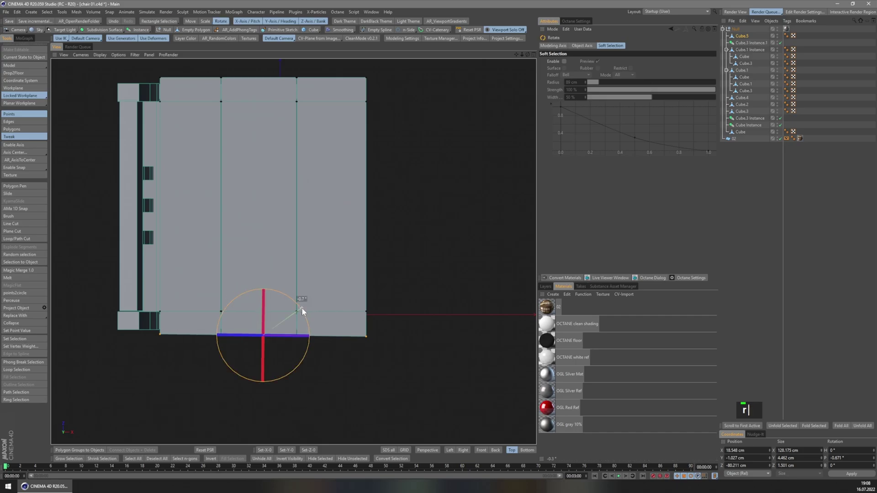
key(e)
drag(265, 263, 264, 259)
shift+middle_drag(263, 259, 284, 278)
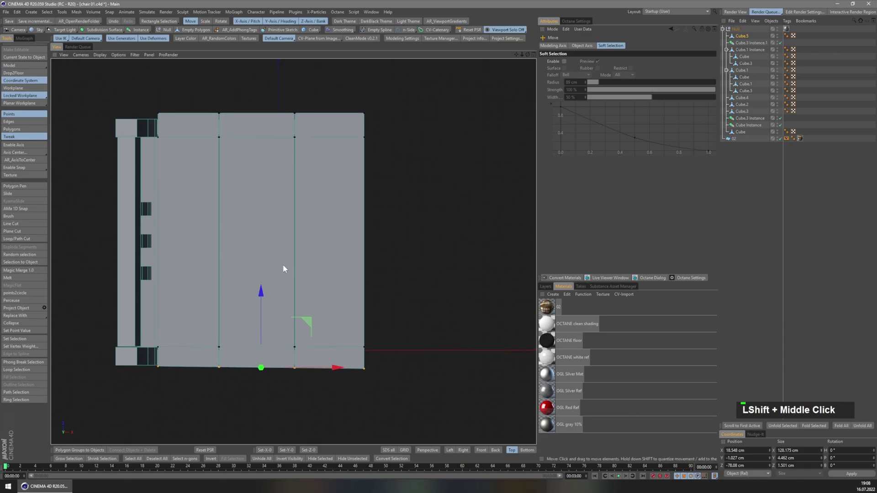
key(shift)
key(shift)
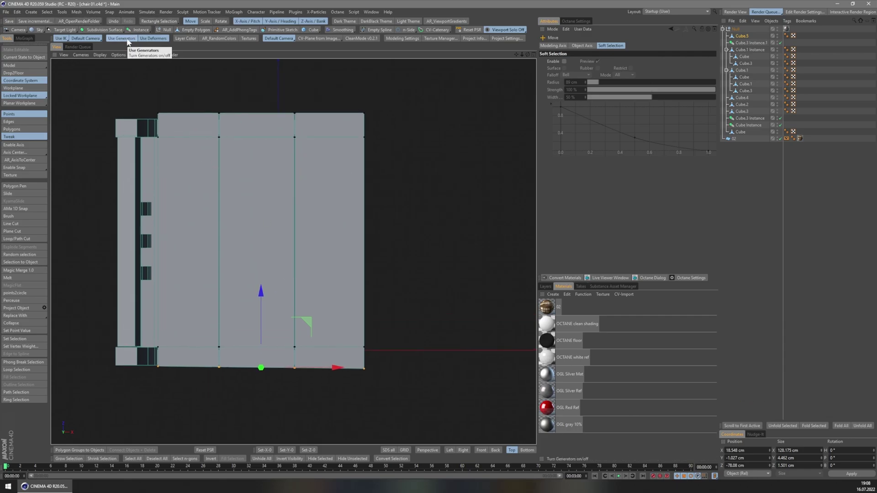
Step: Box-select the outermost seat points along the positive-Z side, rotate them slightly and move them inward to about Z 78.9 cm
drag(148, 99, 397, 118)
key(r)
drag(316, 91, 303, 91)
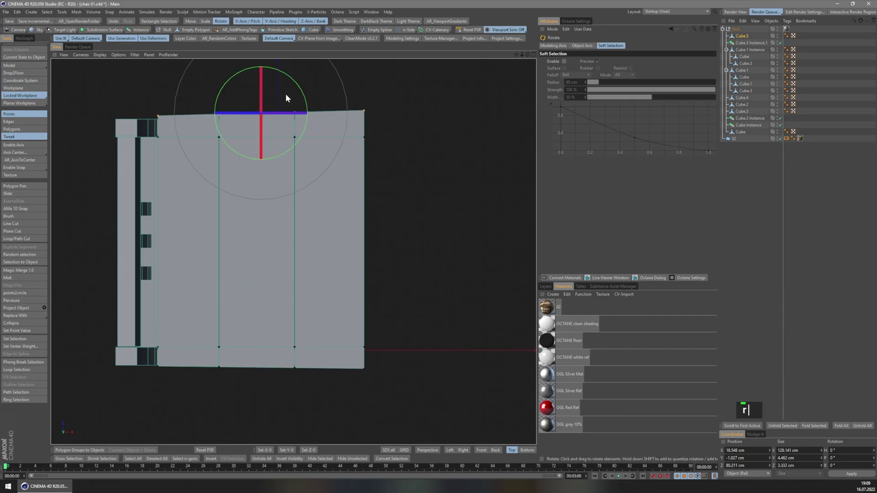
key(e)
drag(261, 69, 261, 69)
key(F1)
middle_drag(296, 249, 240, 250)
scroll(303, 248, down, 2)
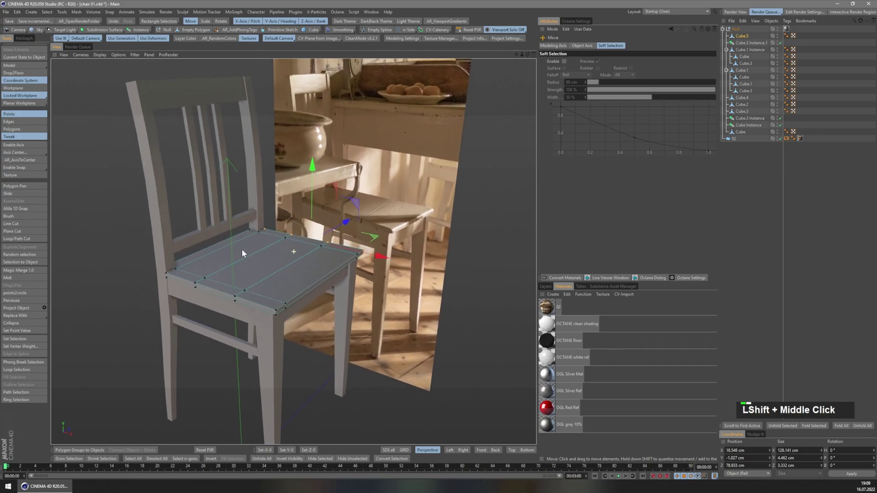
Step: Return to object-level editing and select the original front leg nearest the camera
scroll(268, 277, up, 5)
scroll(292, 235, down, 3)
shift+middle_drag(292, 235, 288, 234)
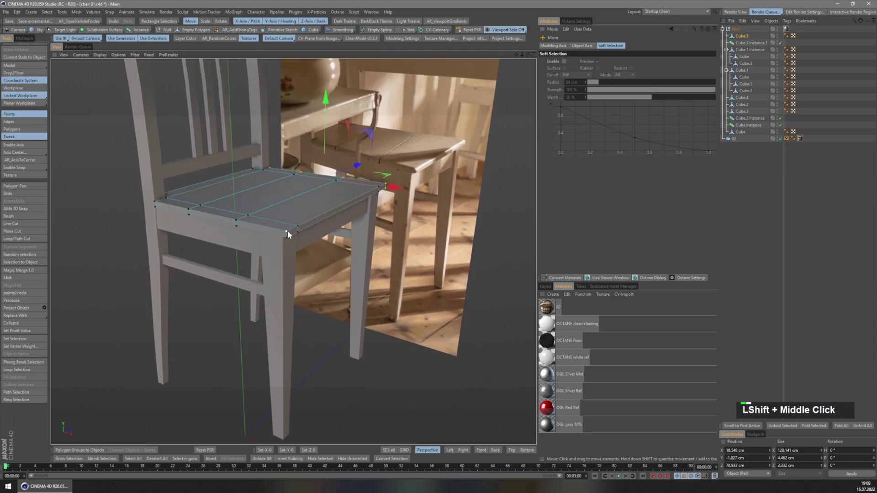
key(shift)
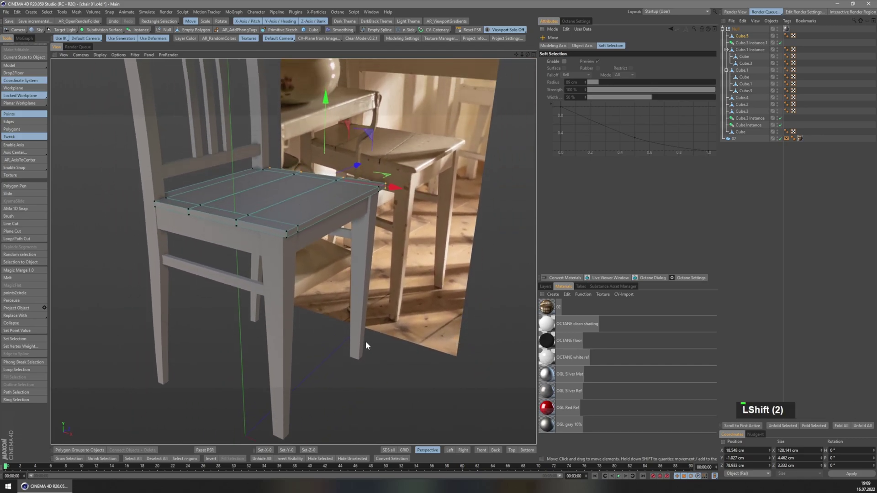
shift+middle_drag(365, 341, 292, 292)
click(10, 66)
shift+middle_drag(298, 327, 284, 220)
click(271, 243)
shift+middle_drag(290, 282, 262, 232)
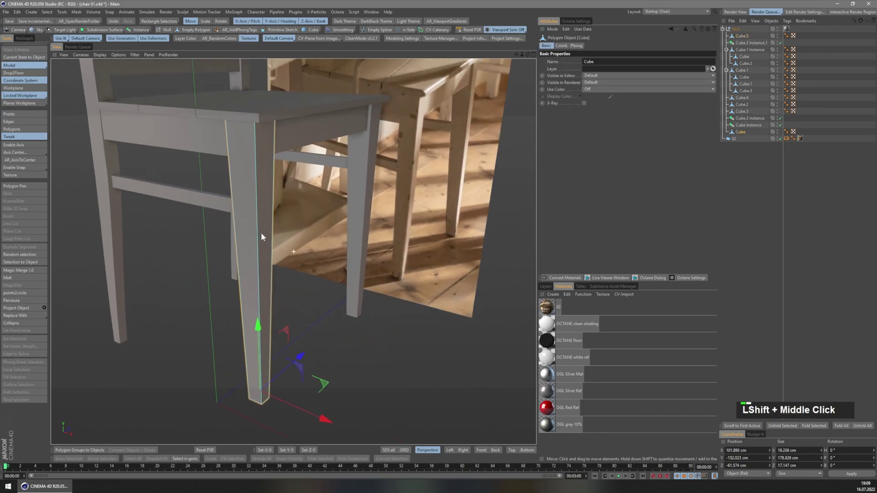
shift+click(760, 131)
click(759, 131)
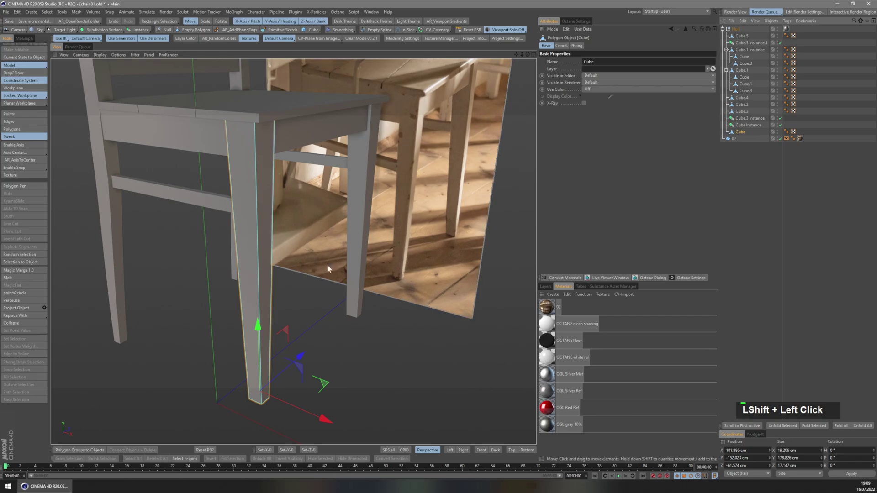
Step: Isolate the front leg, ring-select its four long edges and bevel them with an offset of about 0.93 cm
key(shift+e)
key(shift+r)
key(s)
key(s)
middle_click(264, 198)
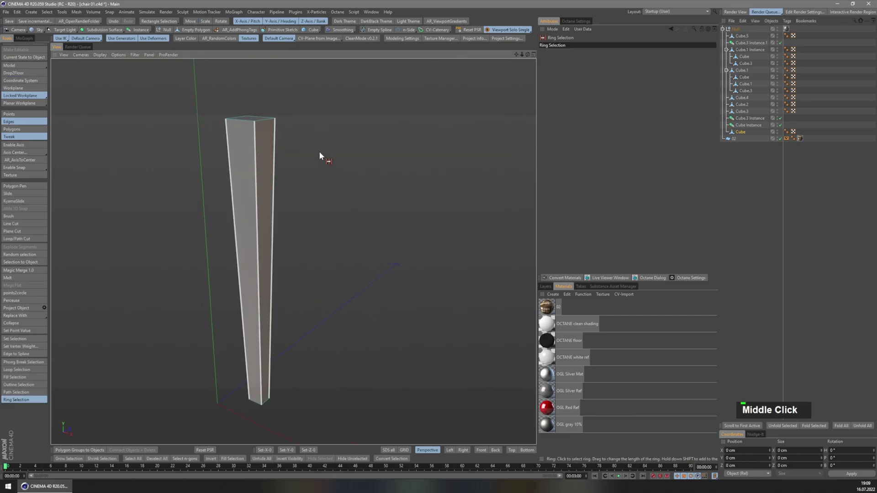
right_click(352, 203)
scroll(244, 112, up, 1)
click(361, 363)
scroll(240, 96, up, 3)
drag(316, 161, 322, 160)
middle_drag(322, 160, 295, 140)
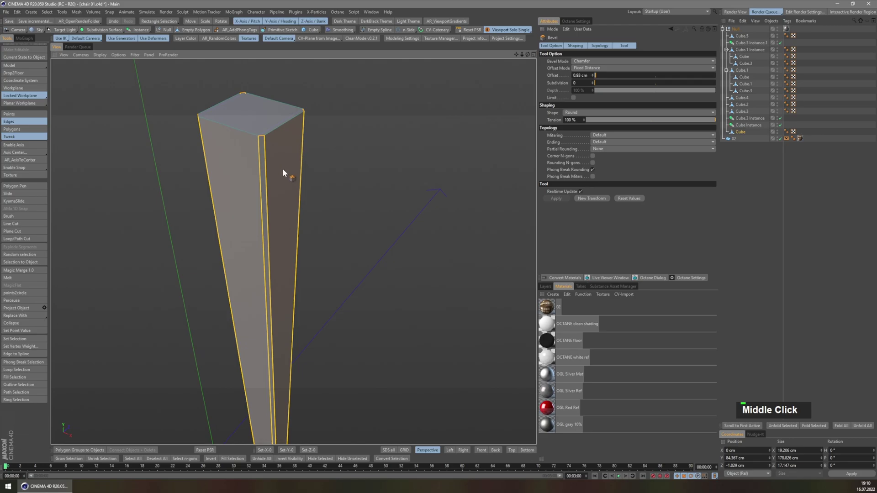
Step: Ring-select the leg's long edges again, bevel them by about 0.38 cm and bring back the rest of the chair
key(shift+r)
click(262, 182)
right_click(350, 159)
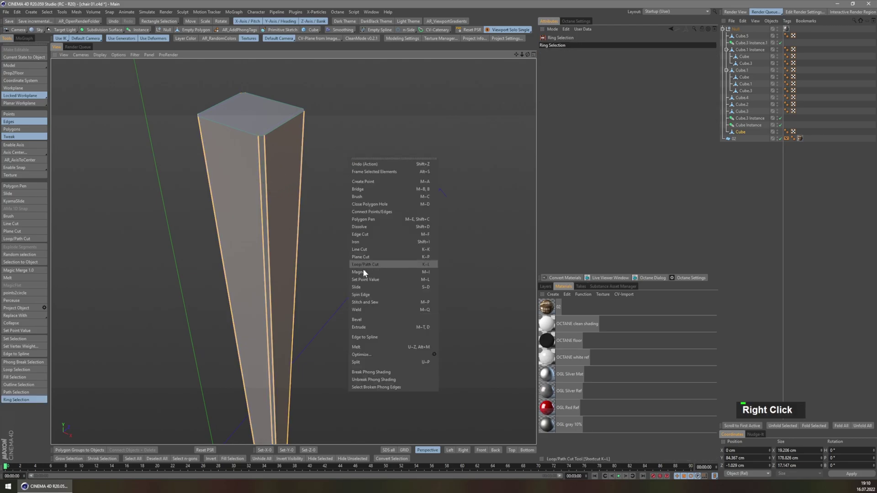
click(357, 319)
scroll(255, 108, up, 4)
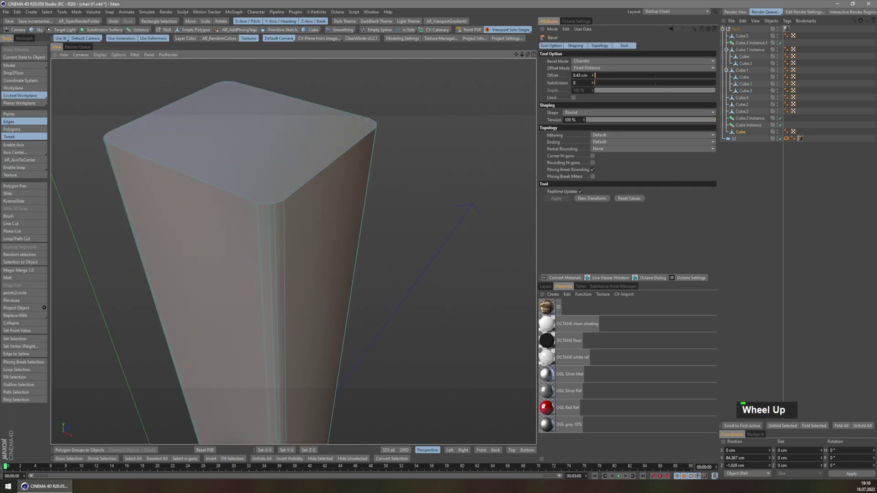
scroll(353, 211, down, 3)
shift+scroll(306, 281, down, 2)
scroll(300, 288, down, 2)
key(s)
key(x)
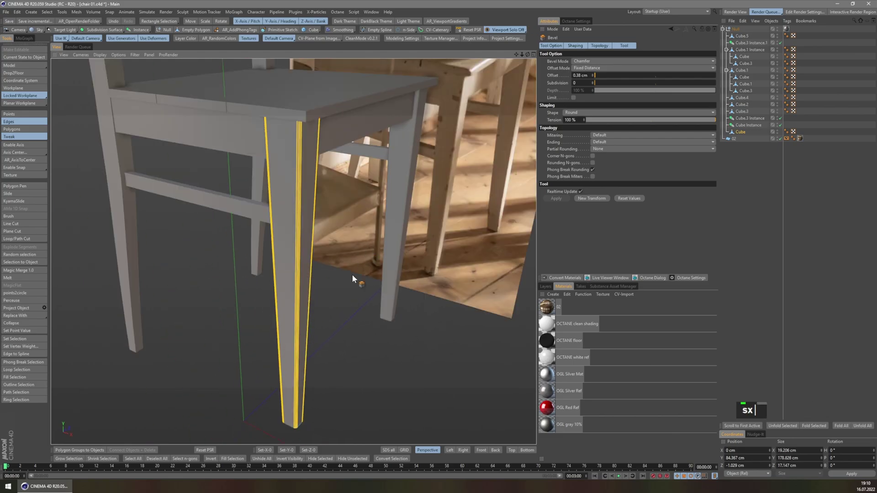
Step: Turn off Use Edge Breaks in the front leg's Phong tag
click(738, 208)
scroll(304, 141, up, 4)
middle_click(288, 152)
scroll(289, 152, down, 1)
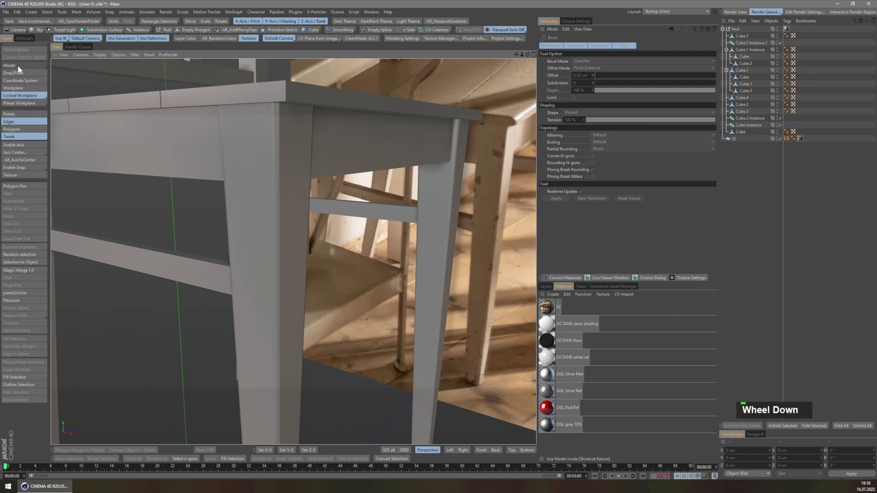
click(16, 65)
double_click(238, 109)
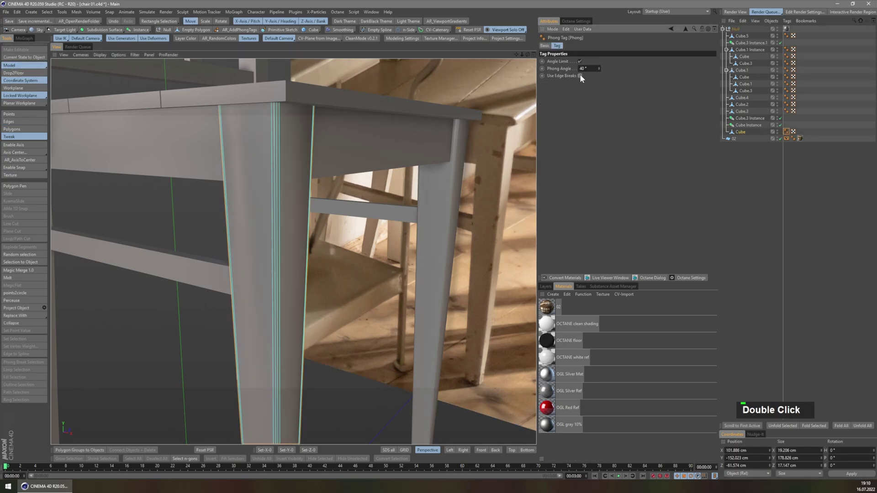
click(743, 202)
Step: Ungroup the rails and slats nested under both rear posts so that they sit at the same hierarchy level as the posts
scroll(311, 198, down, 4)
middle_drag(310, 198, 346, 203)
click(227, 216)
middle_drag(227, 215, 249, 231)
shift+middle_drag(249, 231, 292, 316)
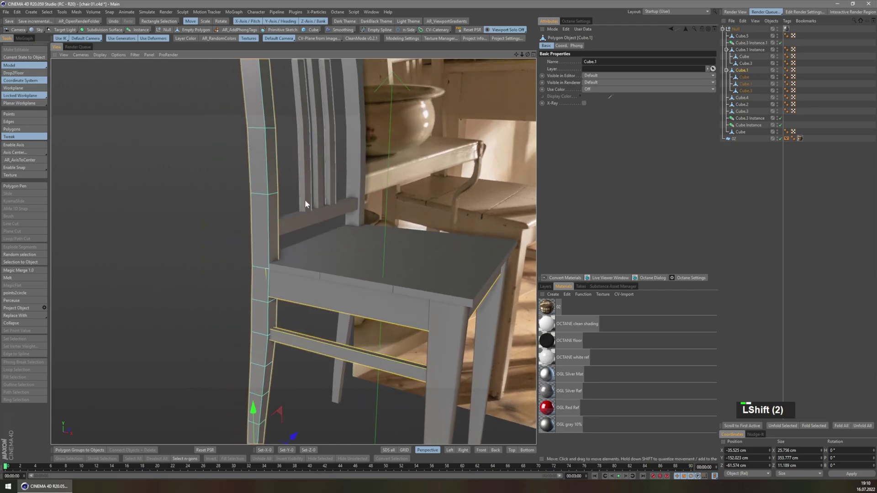
shift+middle_drag(306, 205, 339, 163)
click(337, 164)
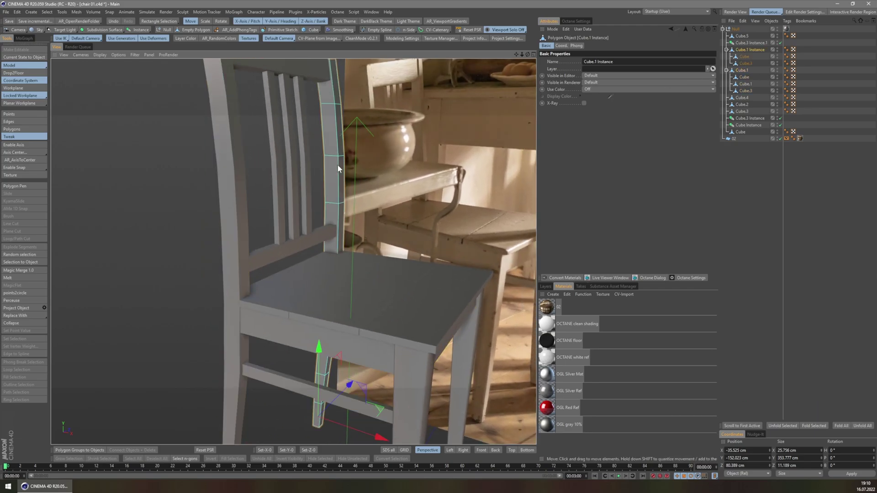
middle_click(744, 49)
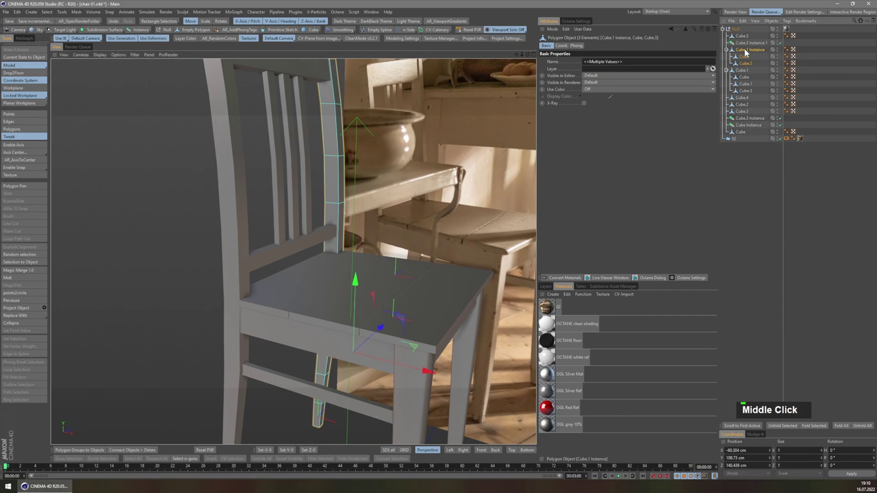
ctrl+click(746, 49)
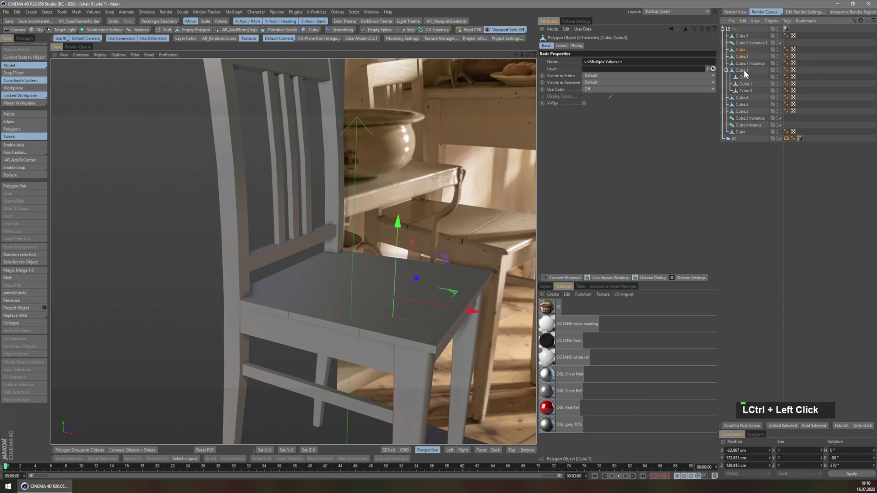
middle_click(744, 71)
ctrl+click(744, 71)
drag(745, 76, 745, 68)
Step: Select both rear posts and merge them into one polygon object
click(335, 155)
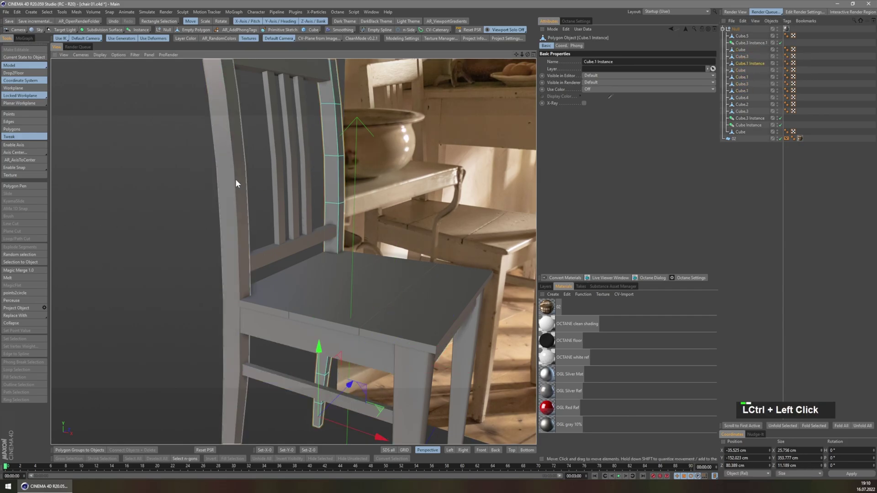
shift+click(236, 181)
key(alt+f)
Step: Ring-select the lengthwise edges of every segment along the near rear post, from its upper end to its foot
middle_drag(289, 231, 198, 232)
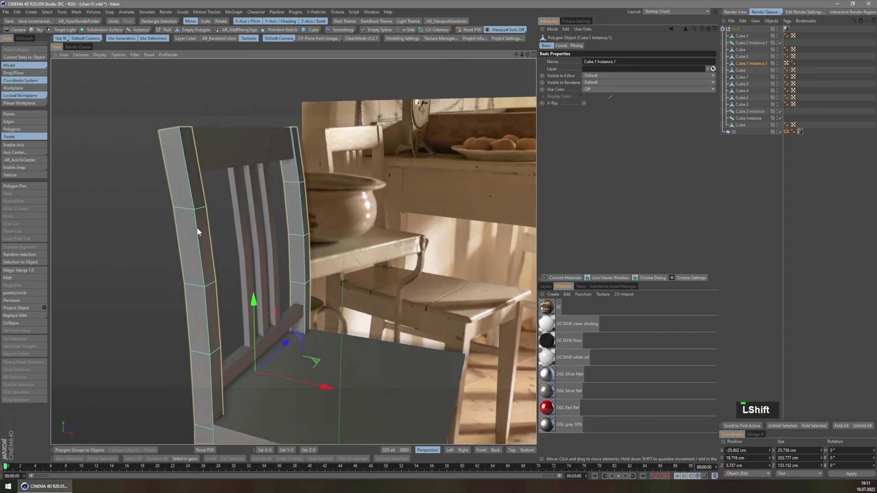
click(17, 123)
shift+middle_drag(208, 263, 201, 241)
key(u)
key(b)
click(186, 160)
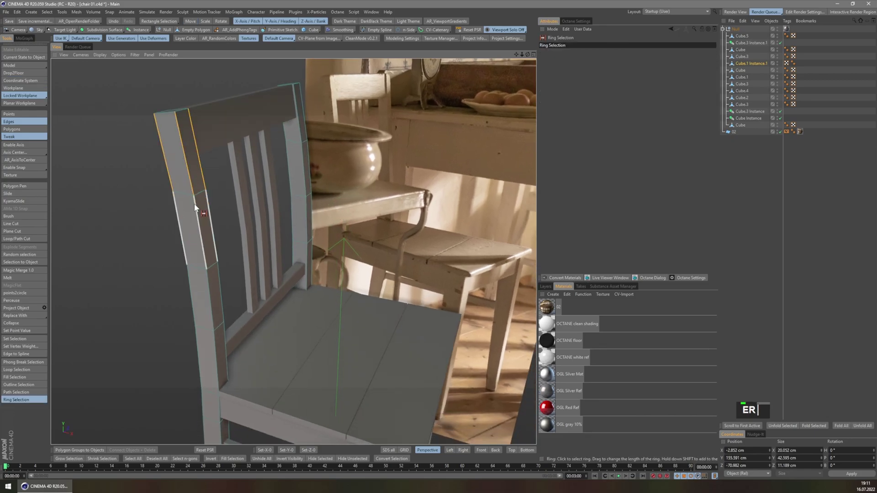
shift+click(198, 224)
shift+click(211, 287)
shift+middle_drag(218, 359, 223, 236)
shift+click(222, 235)
shift+click(224, 276)
shift+click(225, 308)
shift+click(224, 344)
shift+click(223, 376)
shift+middle_drag(210, 411, 220, 302)
shift+click(232, 268)
shift+click(234, 297)
shift+click(233, 329)
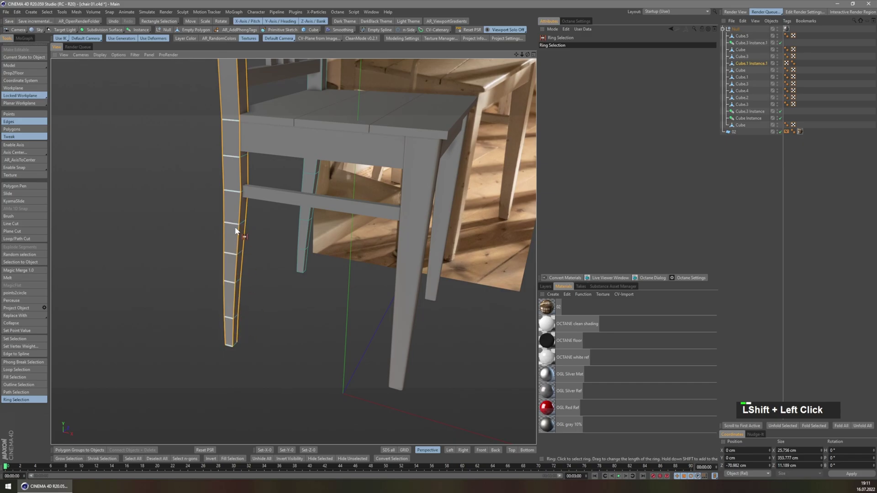
Step: Isolate the rear posts and add the lengthwise edges of every segment of the far post to the ring selection
shift+middle_drag(240, 182, 228, 361)
shift+middle_drag(312, 130, 302, 190)
key(alt+s)
shift+click(287, 162)
shift+click(289, 205)
shift+click(293, 254)
shift+click(294, 303)
shift+click(296, 348)
shift+click(296, 363)
shift+middle_drag(295, 388, 293, 305)
scroll(293, 305, down, 4)
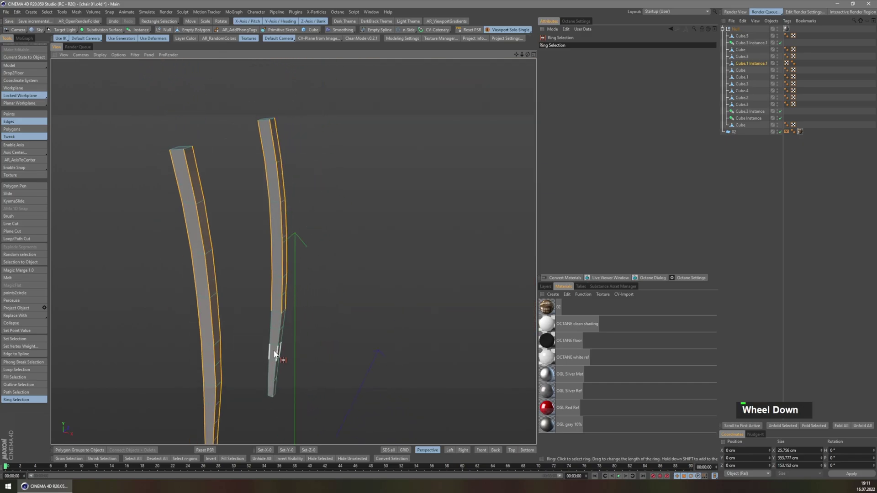
shift+click(281, 321)
shift+click(279, 336)
shift+click(277, 355)
shift+click(275, 371)
shift+click(274, 388)
Step: Bevel the selected lengthwise edges of both rear posts with an offset of about 0.83 cm
middle_drag(276, 274, 254, 254)
scroll(160, 111, up, 3)
middle_drag(160, 112, 190, 106)
right_click(191, 106)
click(197, 265)
scroll(311, 144, up, 5)
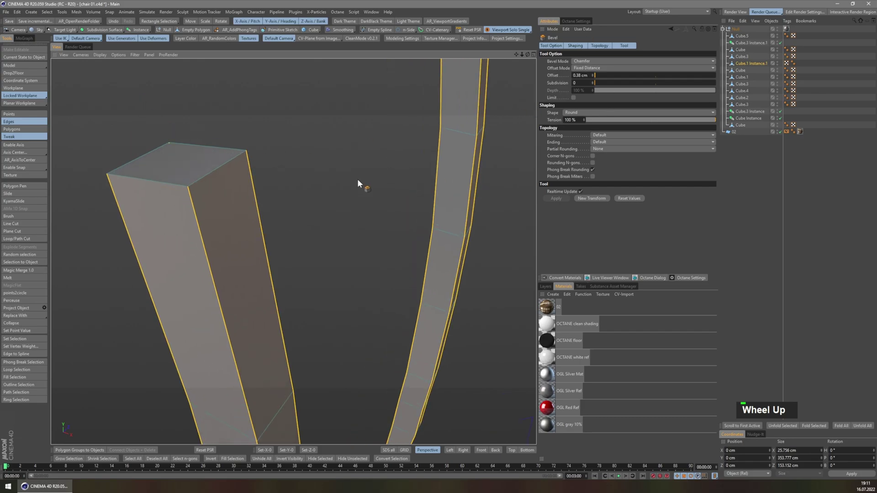
drag(260, 183, 271, 182)
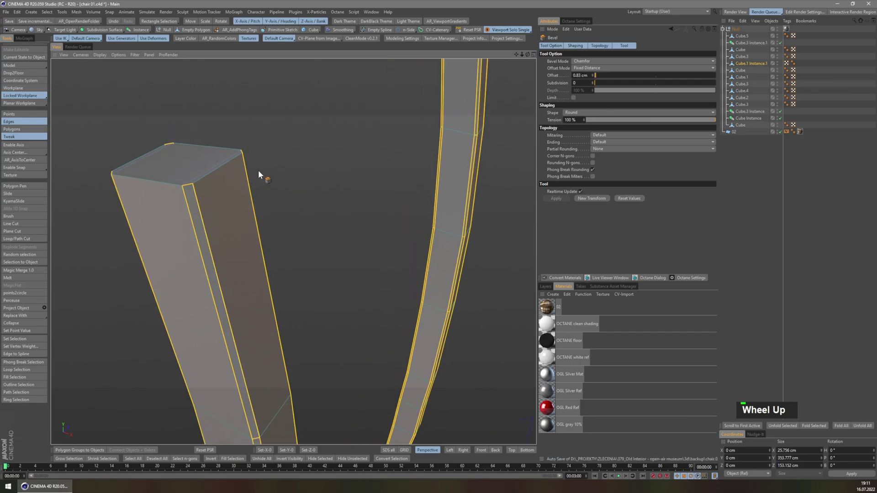
Step: Use Path Selection to select the beveled corner edges running the full length of both rear posts
key(u)
key(m)
click(197, 200)
shift+click(189, 206)
middle_drag(170, 204, 284, 194)
shift+click(115, 243)
shift+middle_drag(114, 241, 294, 233)
shift+click(129, 259)
scroll(218, 205, down, 3)
shift+middle_drag(129, 259, 320, 215)
shift+middle_drag(430, 237, 290, 224)
scroll(300, 207, up, 1)
shift+click(300, 207)
shift+click(315, 216)
shift+click(364, 218)
shift+click(399, 223)
middle_drag(411, 223, 278, 229)
scroll(210, 259, down, 3)
middle_drag(209, 259, 243, 186)
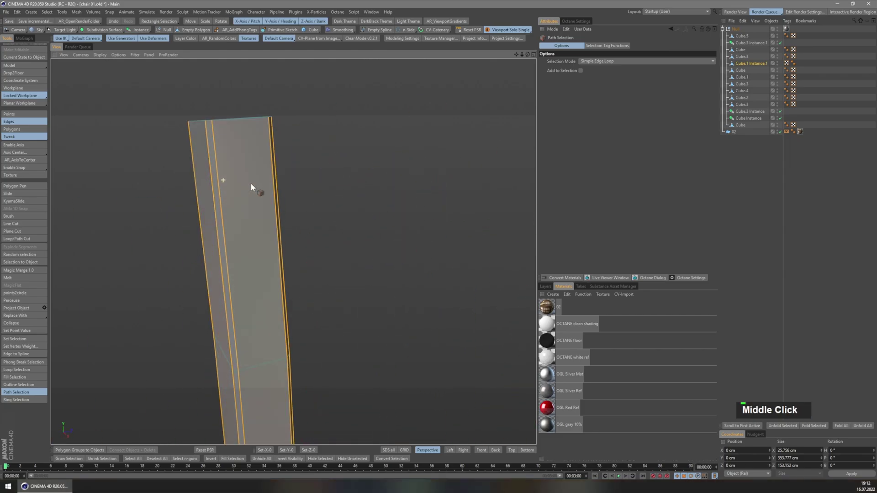
Step: Bevel the selected corner edges of the rear posts a second time to round them further
right_click(274, 286)
click(259, 315)
scroll(209, 114, up, 2)
middle_drag(209, 115, 237, 182)
Step: Turn off Use Edge Breaks in the rear posts' Phong tag and show the whole chair again
click(793, 64)
click(579, 75)
click(742, 188)
scroll(209, 160, down, 3)
scroll(229, 174, down, 2)
scroll(243, 277, up, 3)
middle_drag(243, 277, 225, 291)
scroll(225, 292, down, 5)
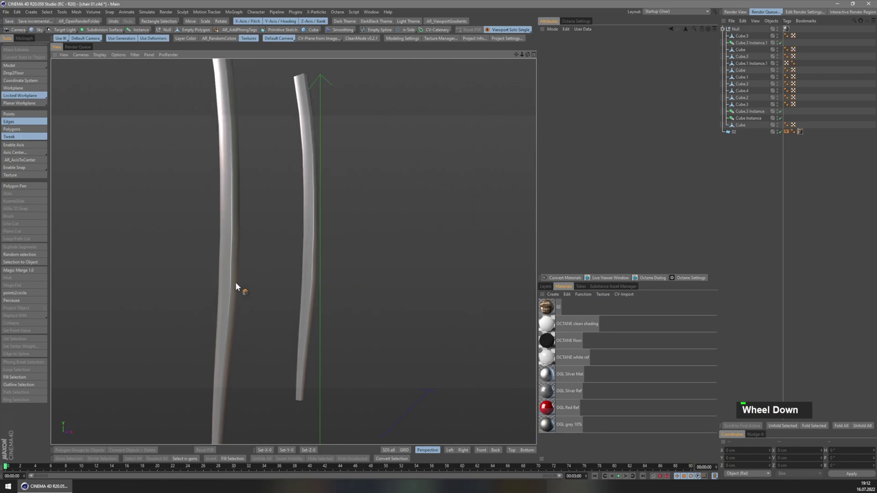
key(s)
shift+middle_drag(226, 222, 225, 232)
shift+middle_drag(224, 231, 256, 293)
scroll(231, 265, up, 4)
Step: Select the merged rear posts and loop-select the edges around the upper end face of each post
click(762, 164)
double_click(12, 66)
click(237, 258)
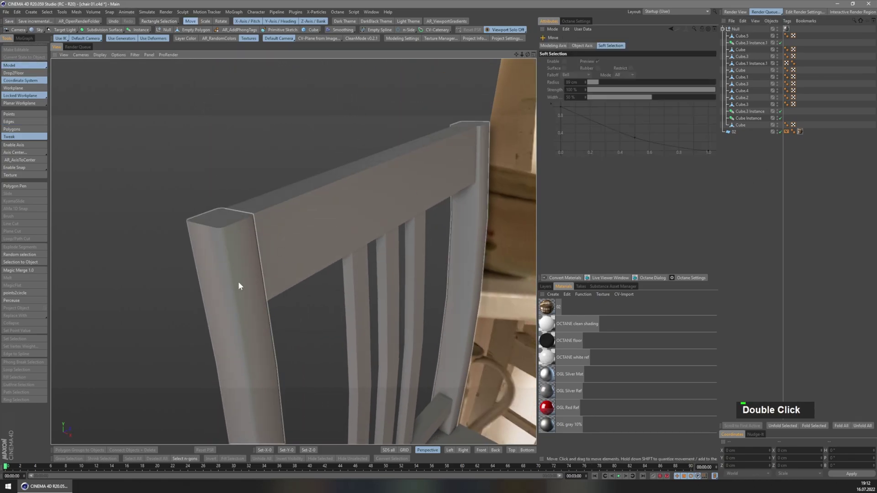
scroll(227, 229, up, 3)
key(e)
key(u)
key(l)
click(238, 240)
shift+middle_drag(279, 239, 217, 301)
click(130, 307)
shift+middle_drag(378, 200, 320, 247)
shift+middle_drag(320, 247, 359, 229)
shift+click(359, 232)
shift+middle_drag(285, 321, 340, 262)
scroll(340, 264, up, 2)
Step: Bevel the upper end edges of the rear posts with an offset of about 0.47 cm and 2 subdivisions
right_click(333, 290)
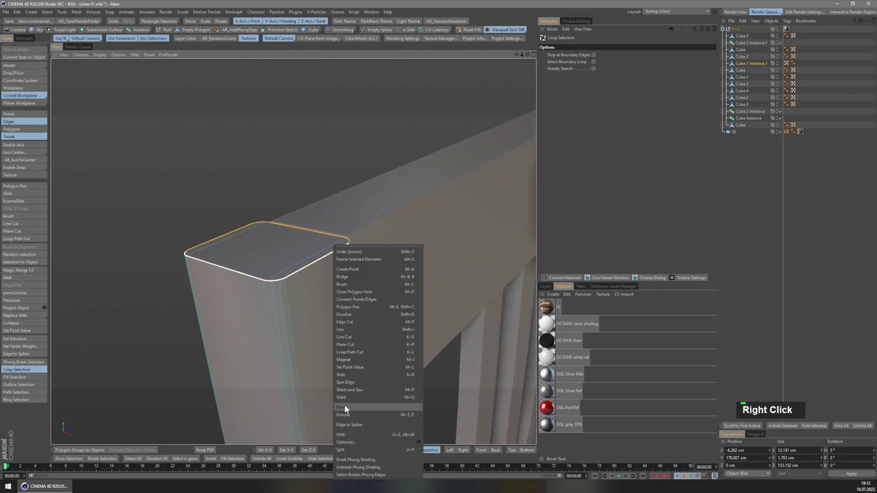
click(345, 404)
scroll(323, 297, up, 2)
drag(317, 303, 511, 234)
scroll(241, 261, up, 2)
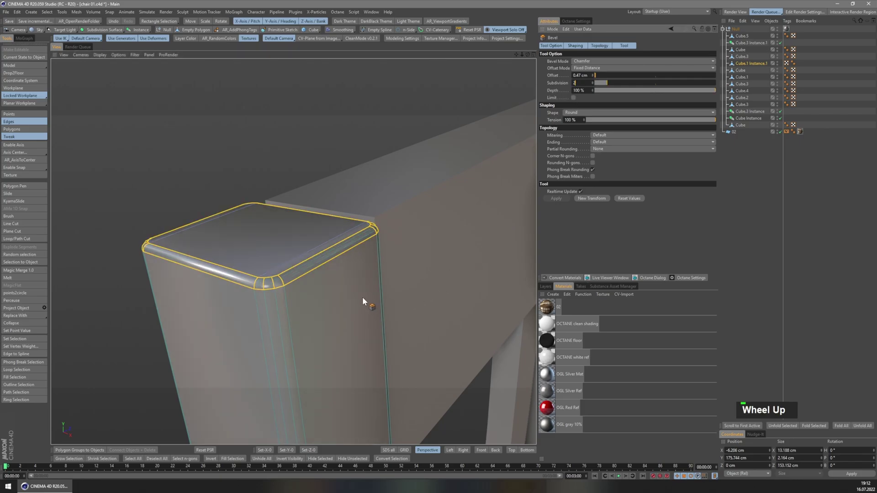
Step: Select the backrest's top rail and ring-select its long edges
middle_drag(290, 305, 297, 302)
scroll(297, 301, down, 2)
click(739, 231)
shift+middle_drag(311, 247, 197, 201)
scroll(288, 273, down, 2)
click(38, 66)
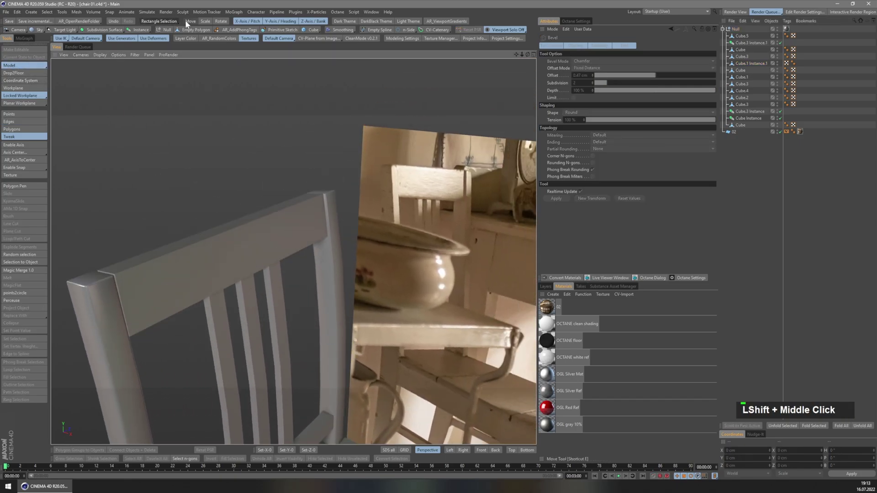
click(186, 21)
click(211, 256)
shift+middle_drag(211, 256, 263, 245)
key(e)
key(r)
scroll(180, 225, up, 3)
click(281, 237)
Step: Bevel the long edges of the backrest's top rail with an offset of about 0.72 cm and 2 subdivisions
right_click(264, 223)
click(276, 368)
scroll(212, 325, up, 2)
mouse_move(212, 325)
mouse_down()
mouse_move(219, 325)
mouse_move(198, 325)
mouse_up()
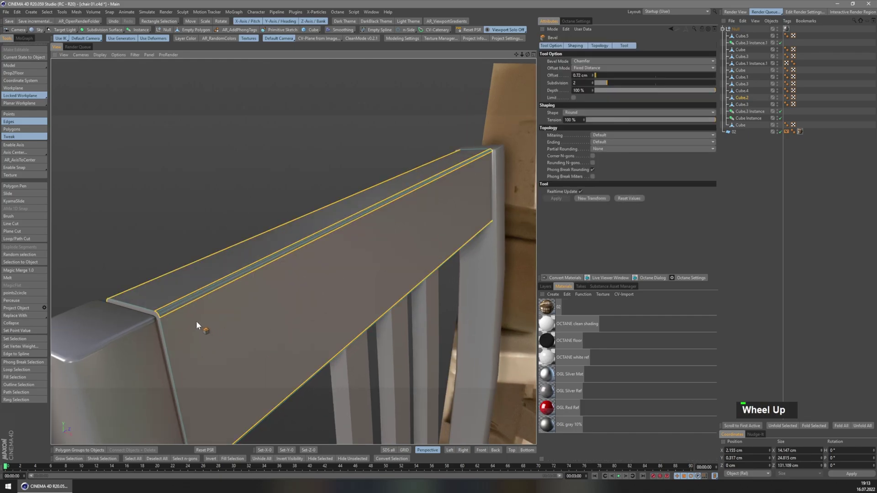
Step: Isolate the top rail, loop-select the edges around both end faces and bevel them with an offset of about 0.47 cm
key(u)
key(l)
click(164, 332)
key(alt+s)
scroll(314, 273, down, 4)
shift+middle_drag(313, 273, 290, 254)
right_click(396, 186)
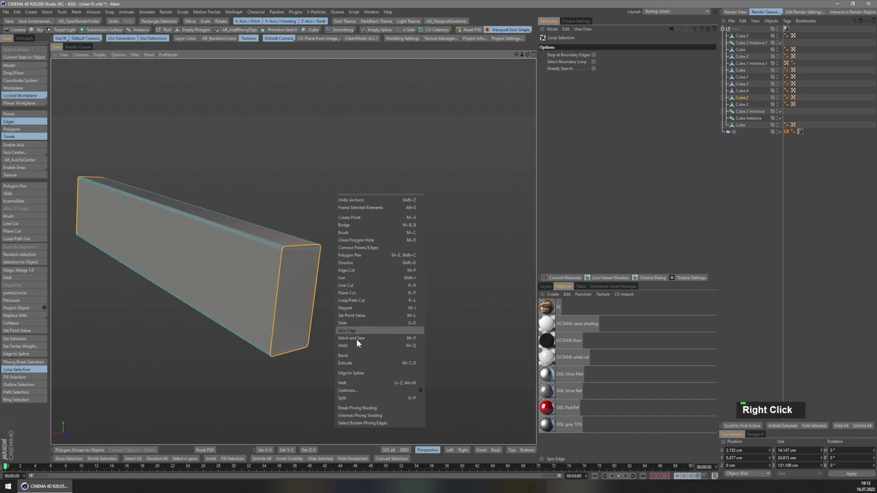
click(359, 355)
scroll(288, 224, up, 3)
drag(288, 225, 295, 224)
Step: Show the whole chair again, select the three vertical backrest slats and merge them into one isolated object
mouse_move(263, 279)
middle_down()
mouse_move(358, 256)
mouse_move(332, 221)
mouse_move(243, 232)
mouse_move(273, 231)
mouse_move(276, 275)
middle_up()
scroll(319, 222, down, 3)
key(F4)
scroll(276, 276, up, 4)
click(18, 69)
key(e)
double_click(297, 236)
shift+click(318, 246)
shift+click(255, 261)
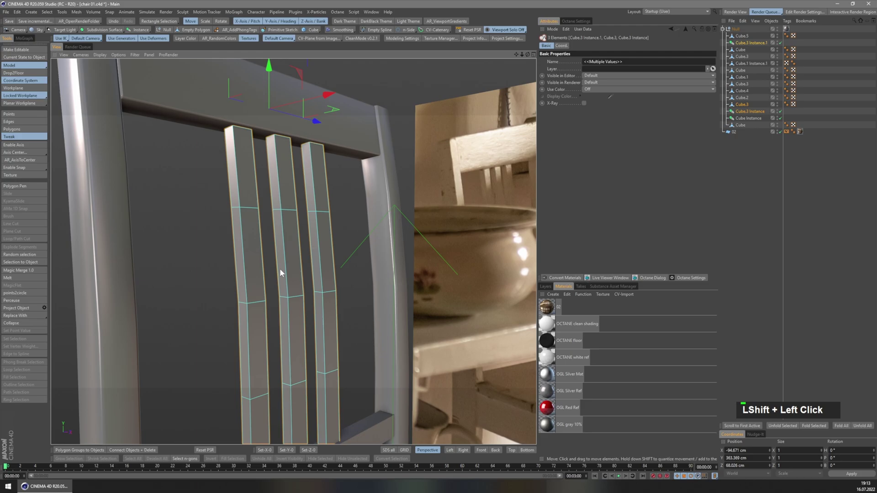
key(alt+p)
Step: Path-select all the long vertical edges of the three merged slats
scroll(311, 249, up, 2)
middle_drag(301, 234, 287, 186)
key(e)
key(u)
key(m)
drag(250, 244, 333, 215)
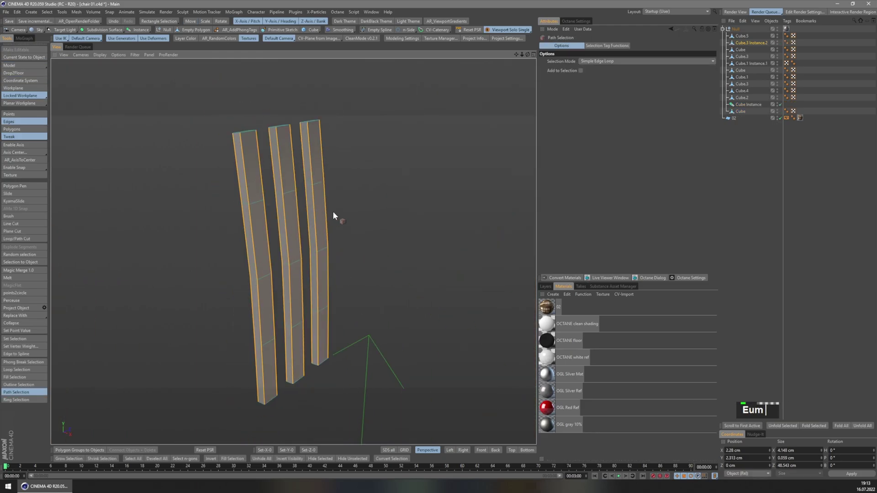
middle_drag(333, 215, 112, 202)
shift+drag(290, 217, 375, 210)
middle_drag(393, 209, 425, 201)
Step: Bevel the slats' selected long edges with an offset of 0.47 cm and 2 subdivisions
right_click(338, 140)
click(372, 303)
scroll(173, 153, up, 5)
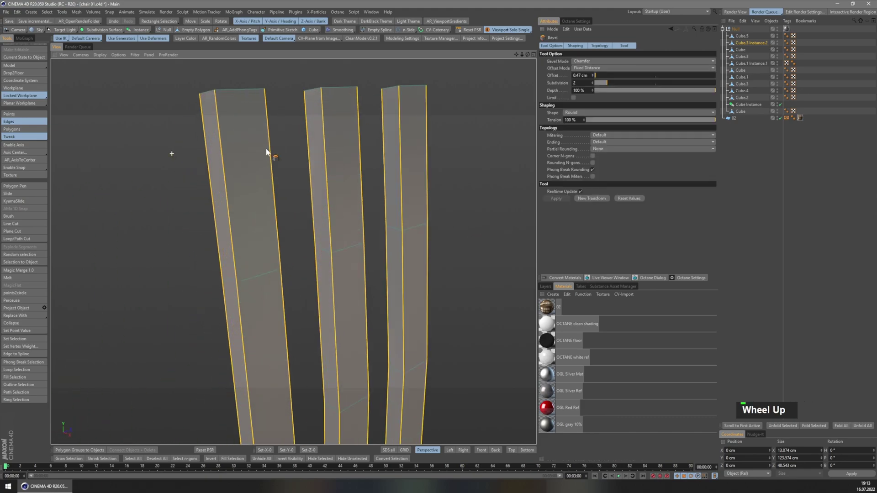
click(594, 199)
Step: Turn off Use Edge Breaks in the merged slats' Phong tag and show the whole chair again
middle_drag(330, 169, 339, 196)
scroll(320, 162, down, 3)
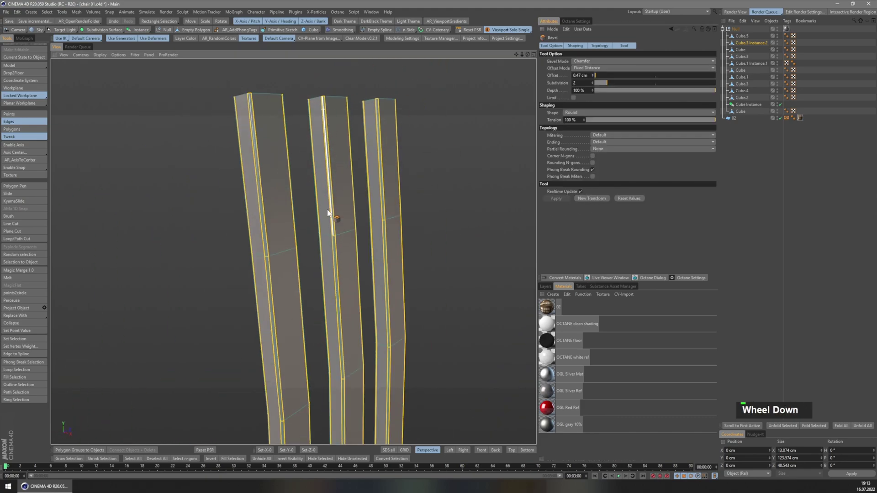
middle_click(281, 270)
key(s)
key(x)
click(787, 43)
click(577, 76)
click(761, 158)
Step: Shift the backrest's top rail slightly along its length between the posts, to a Z position of about 5.72 cm
shift+middle_drag(380, 322, 282, 226)
scroll(308, 331, down, 2)
scroll(295, 262, up, 1)
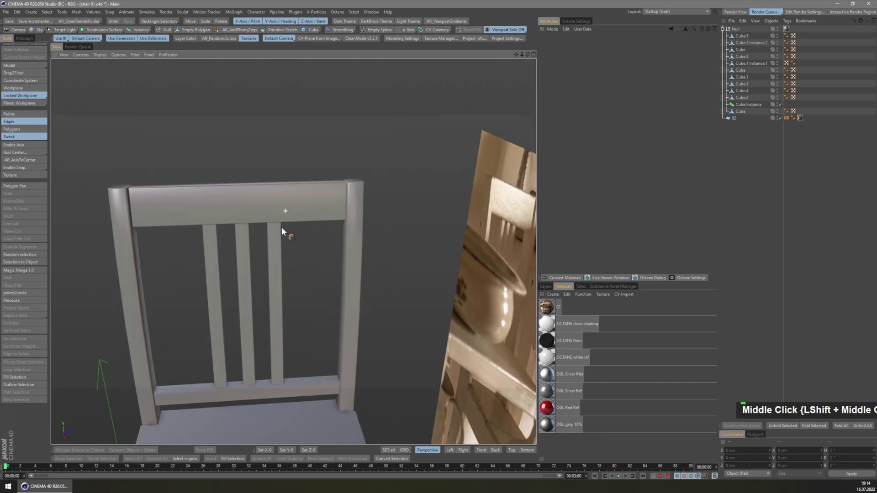
scroll(282, 226, up, 1)
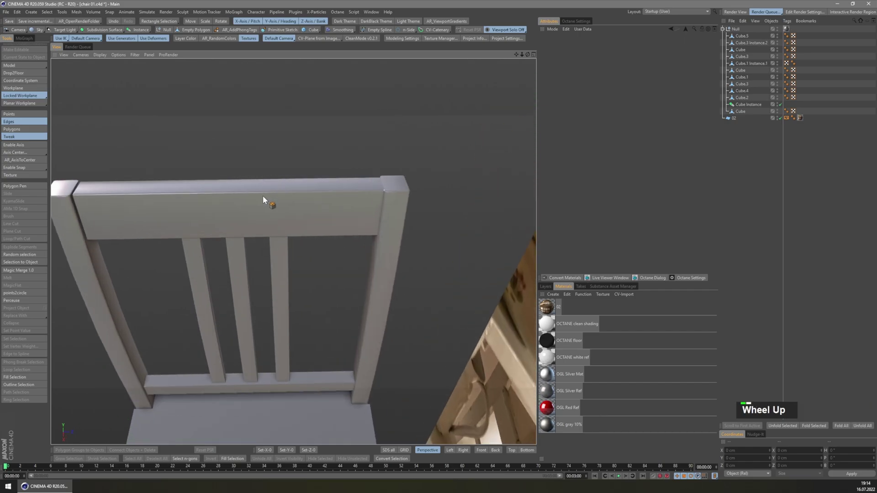
shift+middle_drag(262, 193, 238, 201)
click(27, 66)
click(190, 21)
click(201, 223)
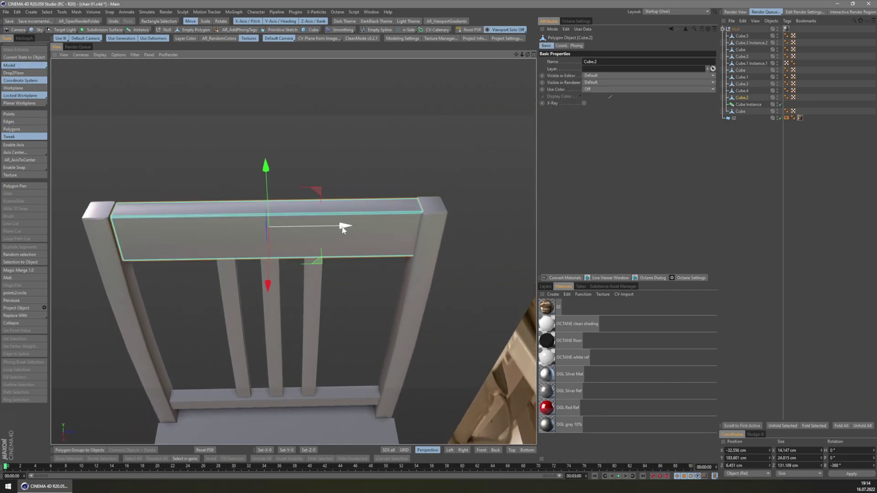
scroll(150, 222, up, 3)
middle_drag(248, 226, 201, 223)
drag(486, 176, 483, 178)
shift+middle_drag(483, 177, 294, 251)
middle_drag(293, 250, 474, 196)
scroll(474, 195, up, 3)
middle_drag(415, 217, 435, 199)
scroll(435, 199, down, 3)
scroll(435, 199, down, 3)
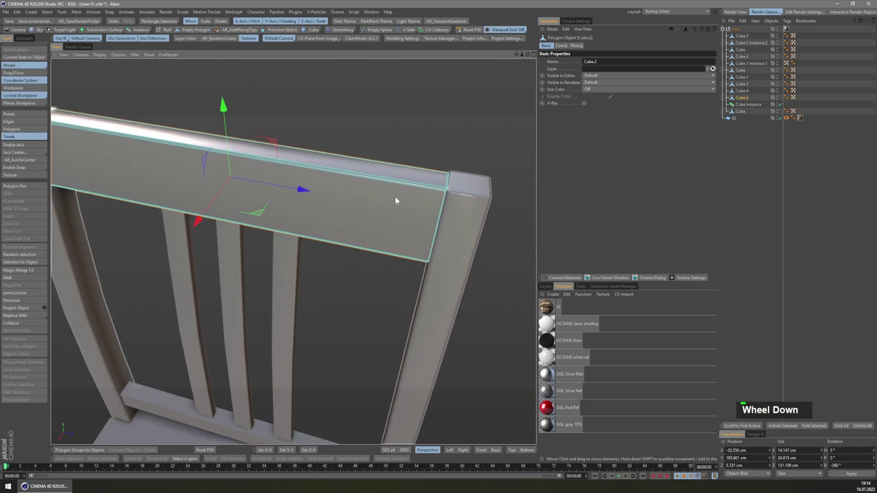
Step: Fill-select the polygons at one end of the top rail and move them slightly inward from the post
key(p)
key(l)
click(378, 186)
key(f)
click(449, 189)
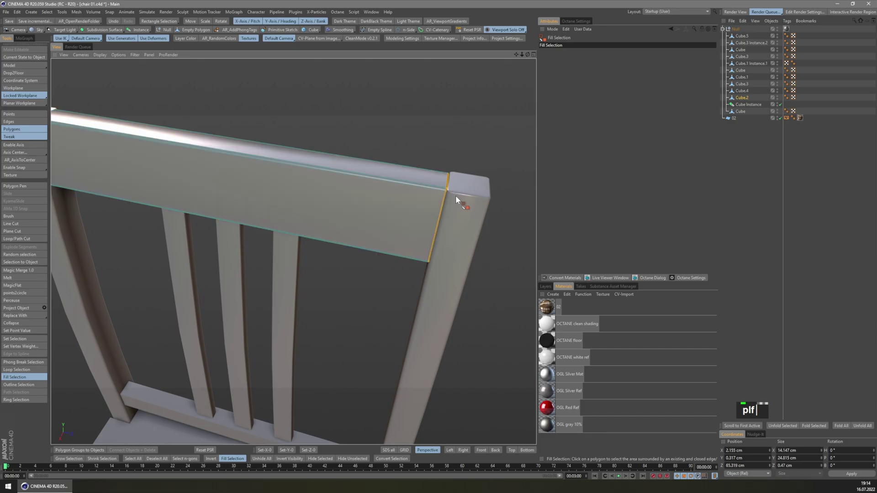
key(e)
scroll(457, 198, up, 1)
scroll(498, 288, down, 5)
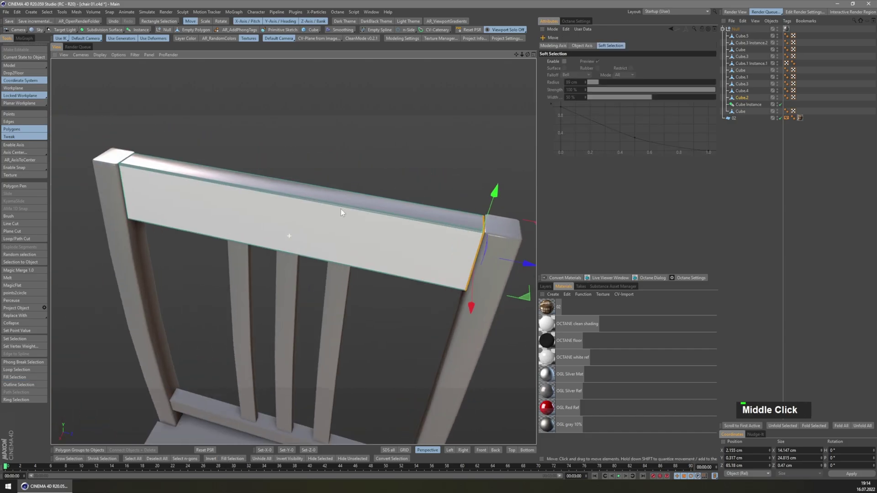
Step: Select the backrest's lower rail, isolate it and ring-select its long edges
middle_drag(292, 238, 364, 163)
shift+middle_drag(293, 384, 288, 256)
click(22, 66)
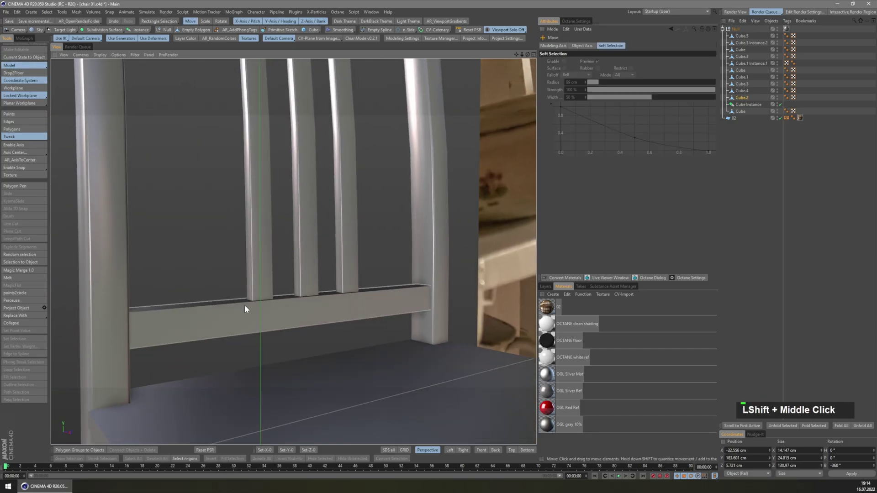
click(245, 306)
middle_drag(244, 306, 237, 333)
key(shift+e)
key(shift+r)
key(s)
key(s)
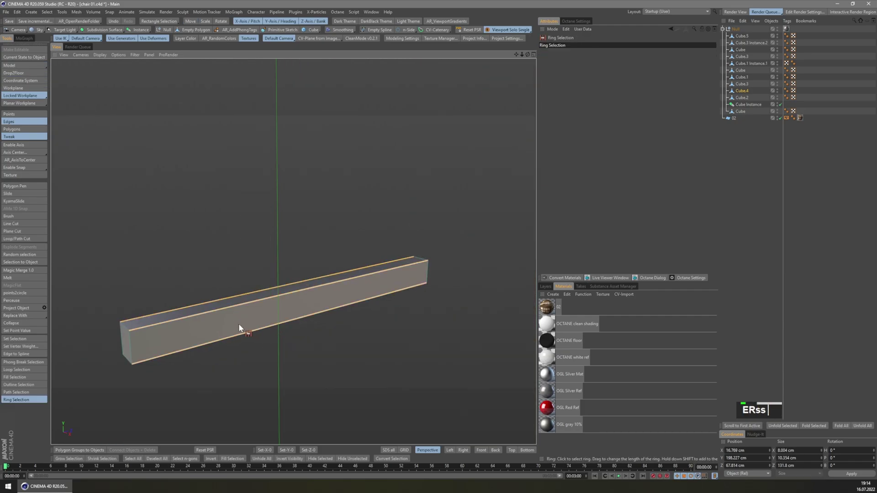
Step: Bevel the lower rail's long edges with an offset of 0.47 cm and 2 subdivisions
right_click(297, 346)
click(329, 416)
drag(416, 341, 530, 232)
alt+drag(125, 359, 149, 363)
scroll(149, 362, up, 3)
Step: Loop-select the lower rail's side polygons, invert the selection, delete the hidden end faces and show the whole chair again
key(l)
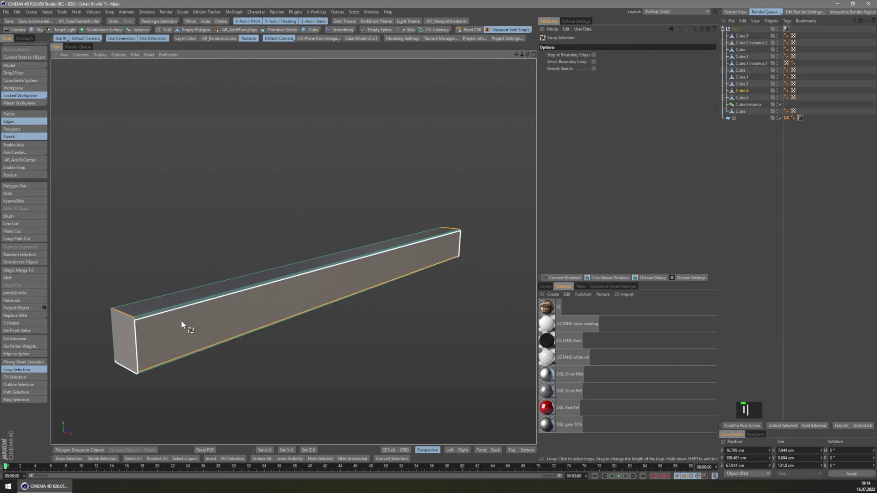
key(p)
key(l)
click(179, 317)
key(i)
key(Delete)
key(s)
key(s)
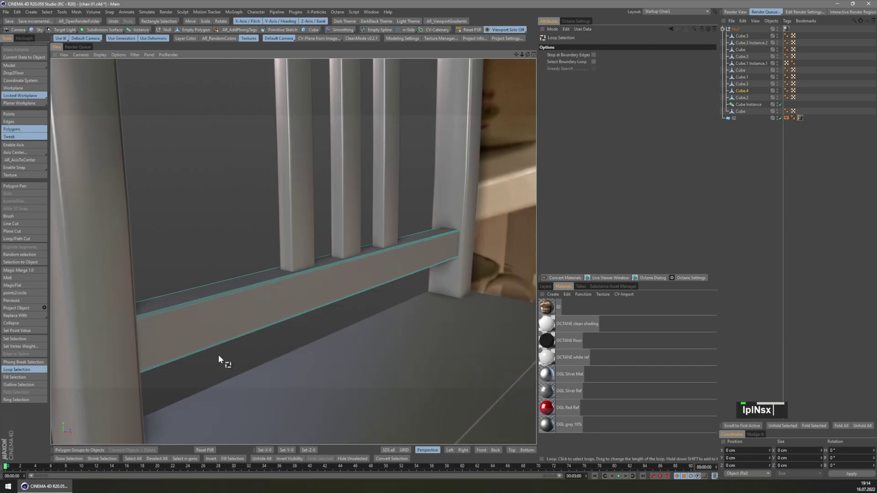
Step: Select the three apron boards beneath the seat, merge them into one object and isolate it
scroll(268, 316, down, 2)
scroll(268, 317, down, 4)
middle_drag(265, 318, 301, 297)
shift+middle_drag(302, 297, 249, 267)
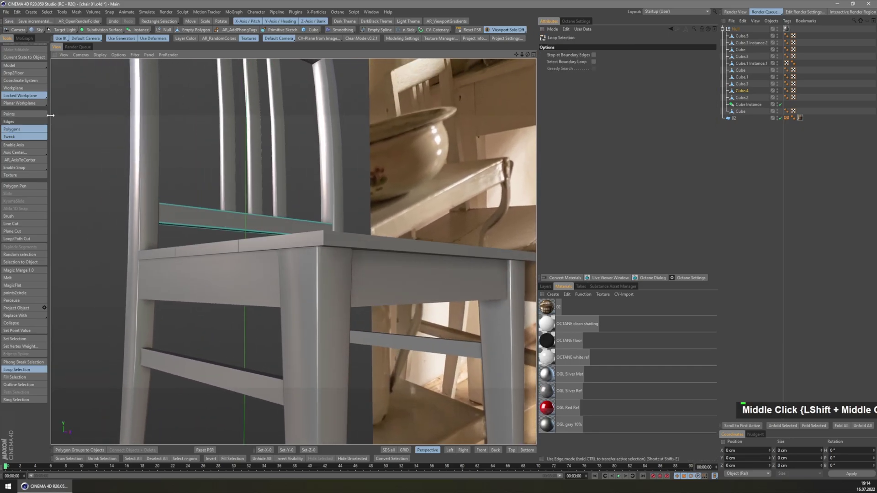
click(27, 65)
click(190, 21)
click(206, 274)
shift+click(385, 285)
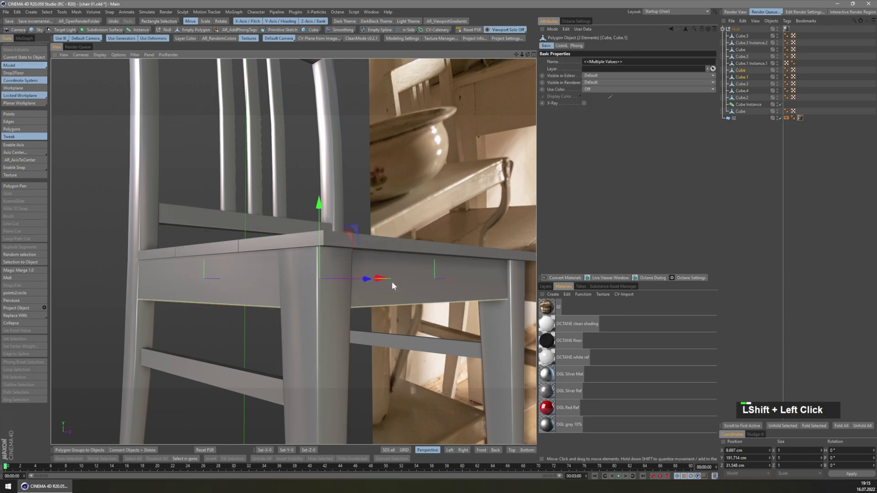
middle_drag(391, 282, 437, 284)
shift+click(437, 284)
shift+middle_drag(368, 319, 301, 351)
key(alt+f)
key(alt+s)
shift+middle_drag(301, 350, 317, 291)
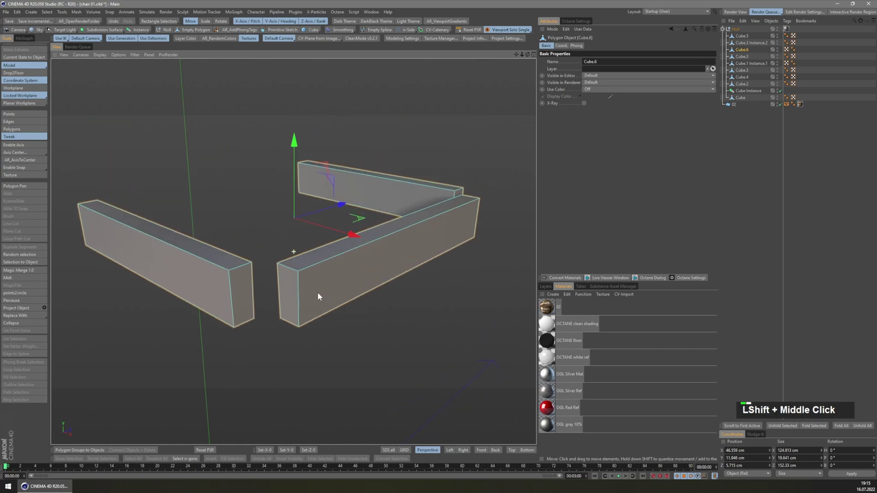
Step: Loop-select the side polygons of all three aprons, invert the selection and delete the end faces
key(3)
key(u)
key(l)
click(330, 270)
shift+click(222, 270)
shift+click(386, 177)
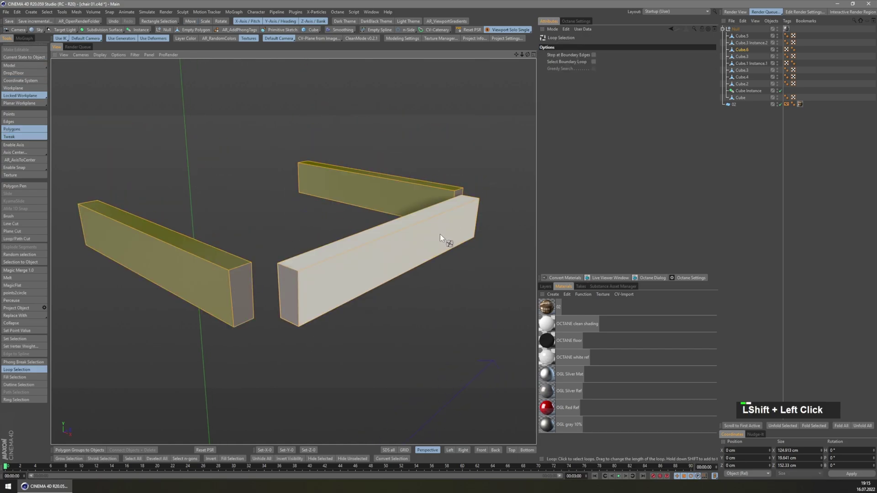
key(n)
key(Delete)
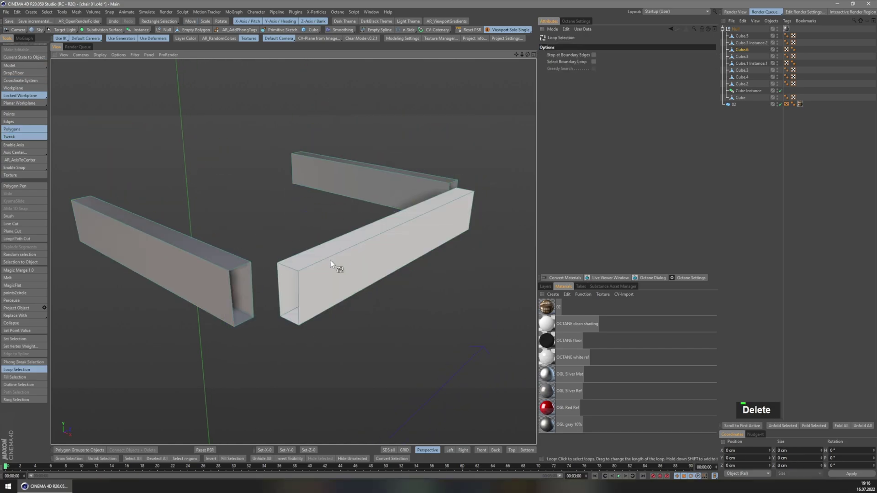
Step: Ring-select the long edges of the three aprons and bevel them with an offset of 0.47 cm and 2 subdivisions
key(e)
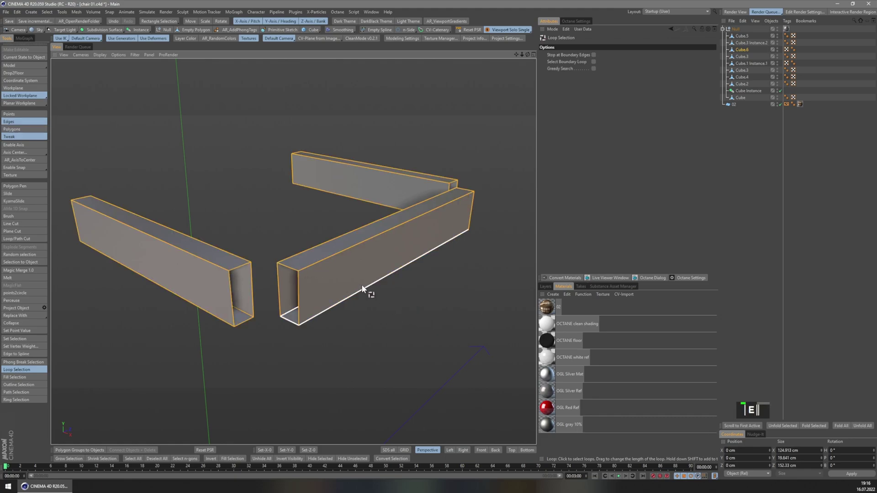
key(u)
key(b)
click(328, 252)
shift+click(231, 270)
shift+click(379, 167)
right_click(407, 245)
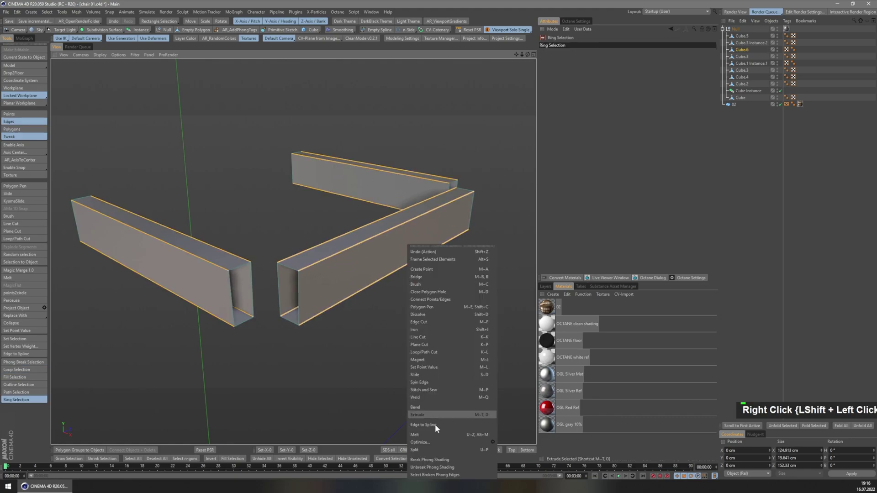
click(434, 416)
click(589, 199)
Step: Show the whole chair again, select the two lower stretchers between the legs and merge them into one isolated object
key(s)
middle_drag(333, 290, 313, 297)
shift+middle_drag(274, 335, 297, 268)
click(32, 66)
click(190, 22)
click(203, 307)
shift+click(381, 249)
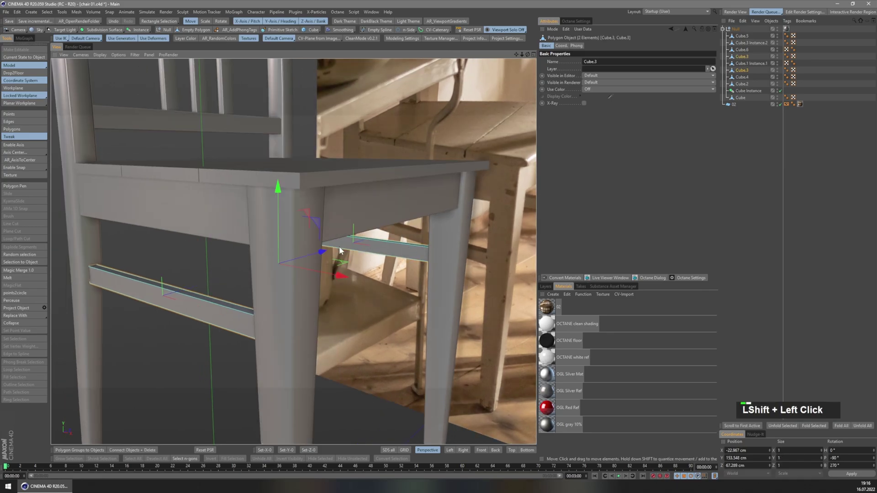
key(alt+f)
key(s)
key(s)
Step: Loop-select the side polygons of both stretchers, invert the selection and delete the end faces
key(3)
key(u)
key(l)
click(220, 312)
shift+click(364, 248)
key(n)
key(Delete)
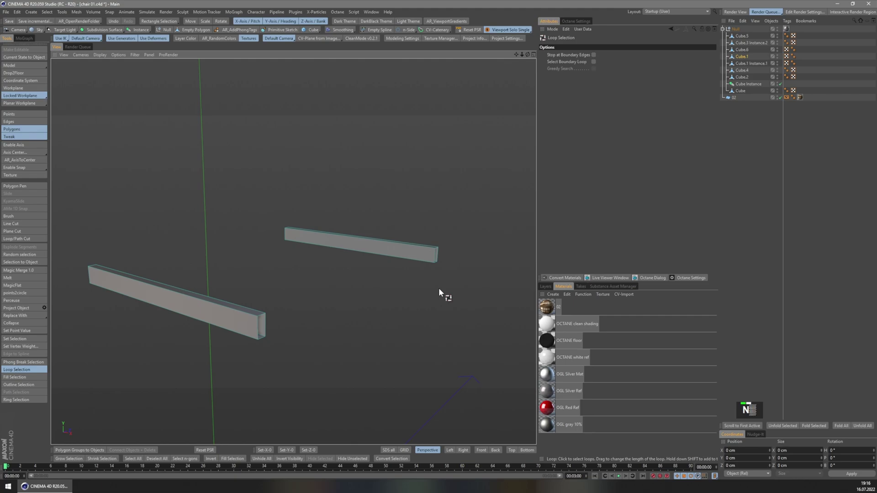
Step: Ring-select the long edges of both stretchers, bevel them with a 0.47 cm offset and 2 subdivisions, and show the whole chair again
key(e)
key(r)
click(247, 314)
shift+click(354, 251)
right_click(355, 251)
click(368, 408)
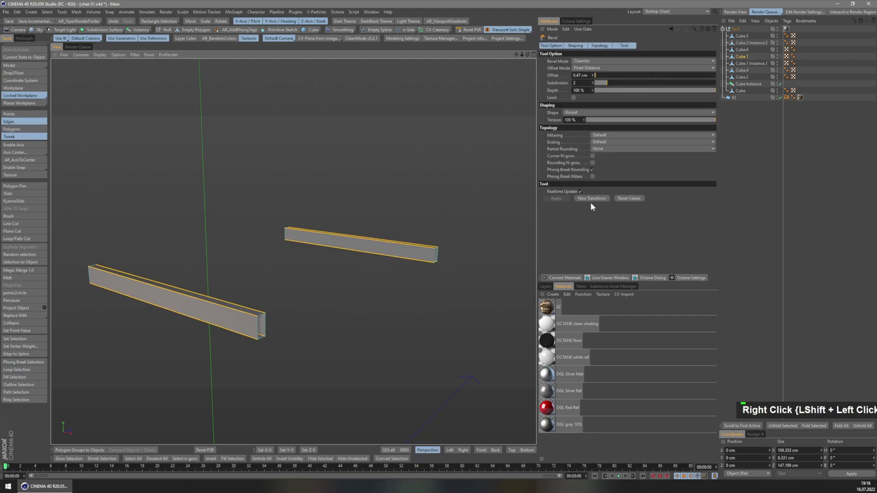
click(590, 199)
key(s)
key(a)
middle_drag(278, 315, 295, 307)
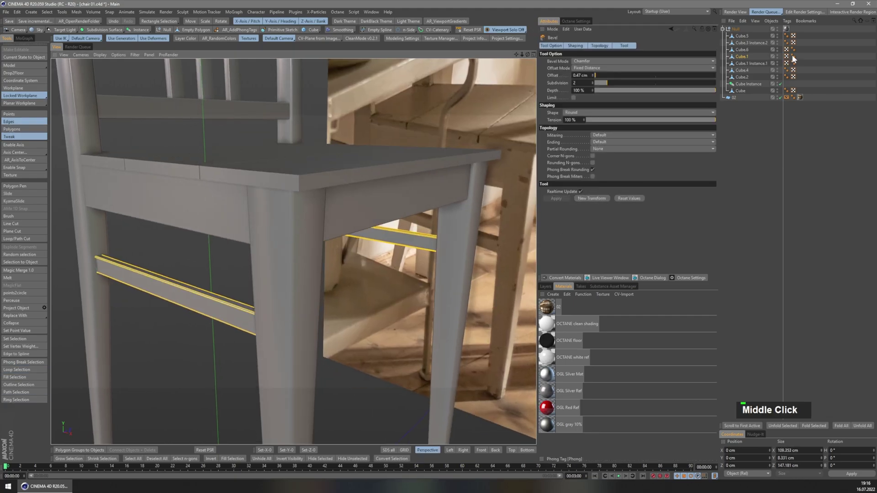
Step: Edit the Phong tag settings of the merged stretchers and the tag settings of the chair's parent null
click(793, 57)
click(580, 77)
click(749, 142)
middle_drag(336, 350, 256, 341)
click(25, 65)
middle_drag(192, 283, 300, 292)
click(787, 29)
click(613, 76)
click(607, 106)
Step: Select the chair's seat and isolate it together with the reference photo
middle_drag(302, 233, 301, 258)
scroll(292, 260, down, 3)
shift+middle_drag(318, 299, 242, 265)
scroll(274, 297, up, 5)
click(191, 21)
click(273, 270)
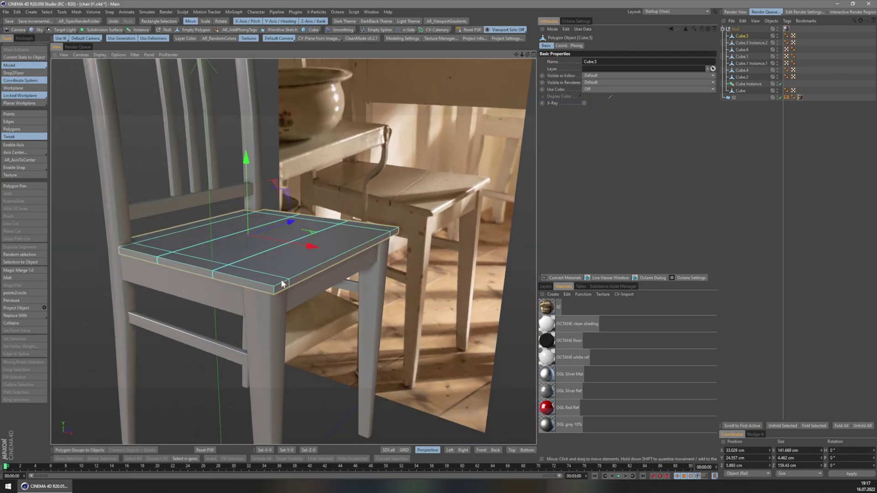
key(s)
key(s)
key(s)
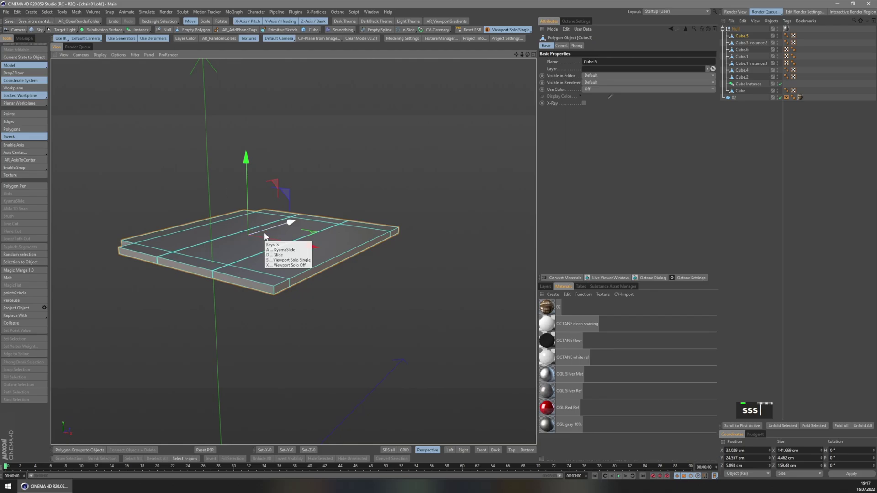
key(x)
shift+click(418, 182)
key(s)
key(s)
click(243, 316)
double_click(320, 237)
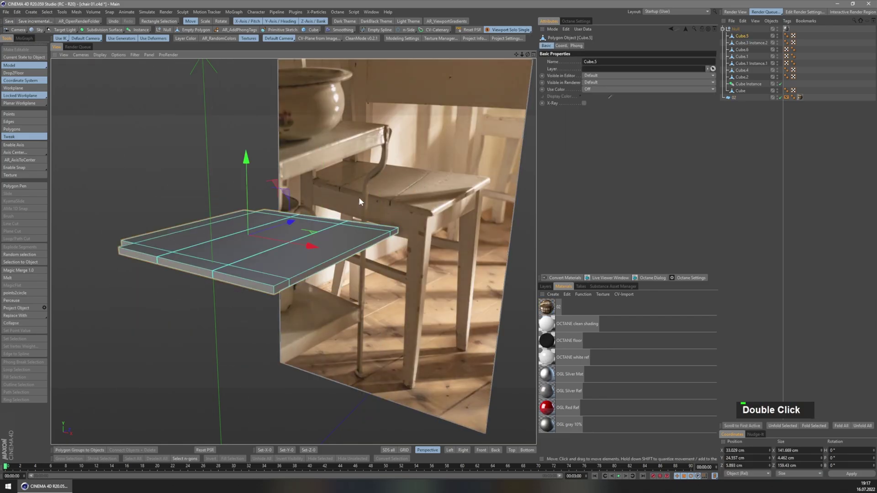
Step: Place the seat under a Subdivision Surface and switch its smoothing off to see the base mesh
scroll(293, 277, up, 3)
shift+middle_drag(276, 267, 333, 298)
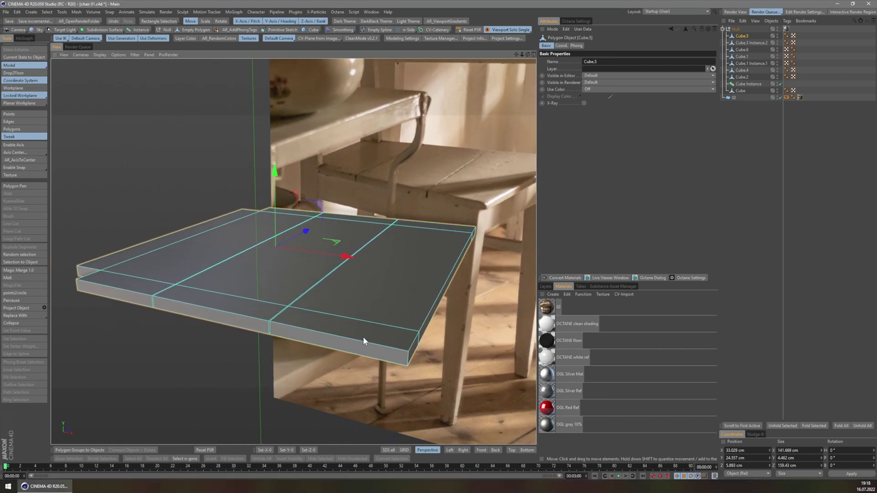
alt+click(103, 30)
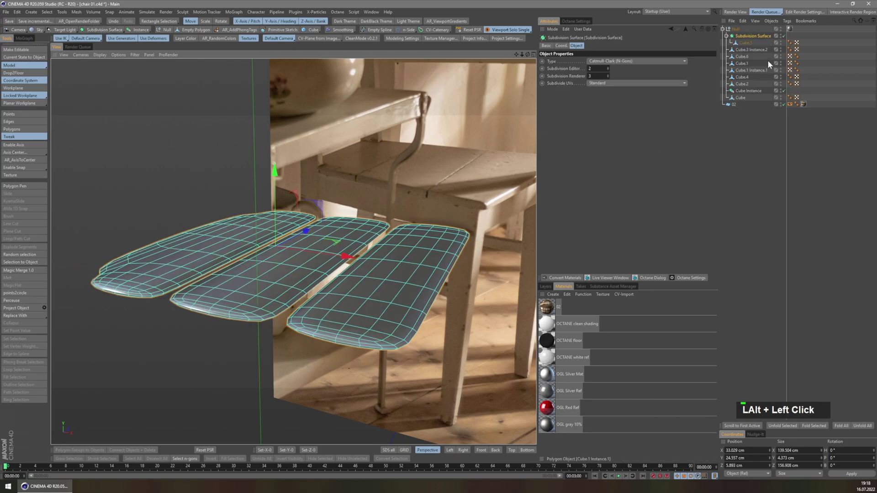
key(q)
key(q)
middle_drag(307, 267, 330, 295)
Step: Cut all seat boards horizontally through their thickness, close to the upper face, with a local XZ Plane Cut
key(p)
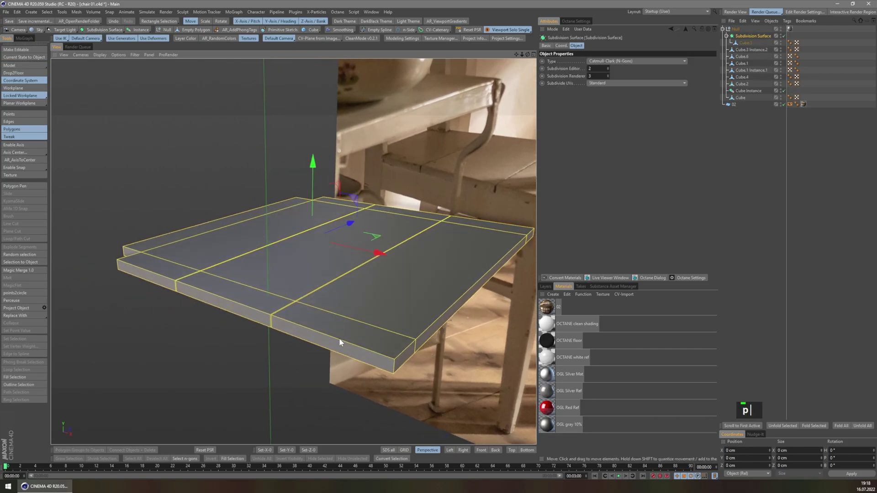
click(743, 44)
shift+middle_drag(402, 343, 372, 352)
key(k)
key(p)
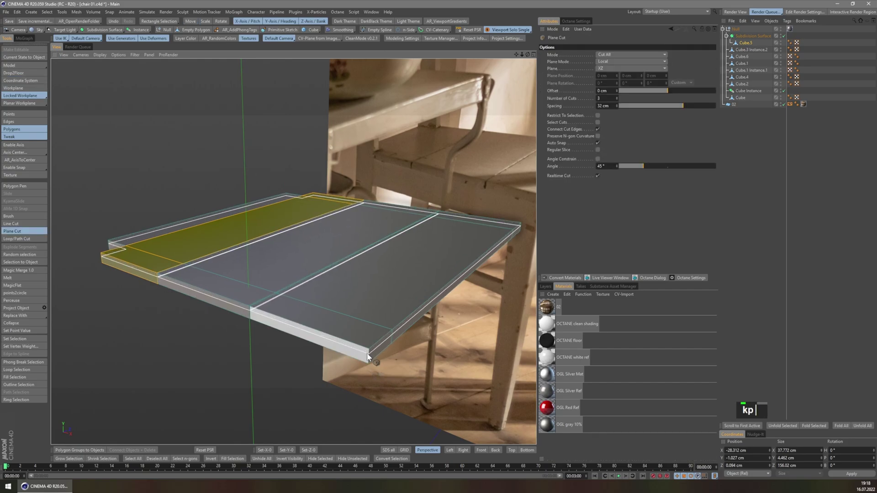
click(369, 354)
Step: Add loop cuts along the seat boards close to the gaps between them
key(k)
key(l)
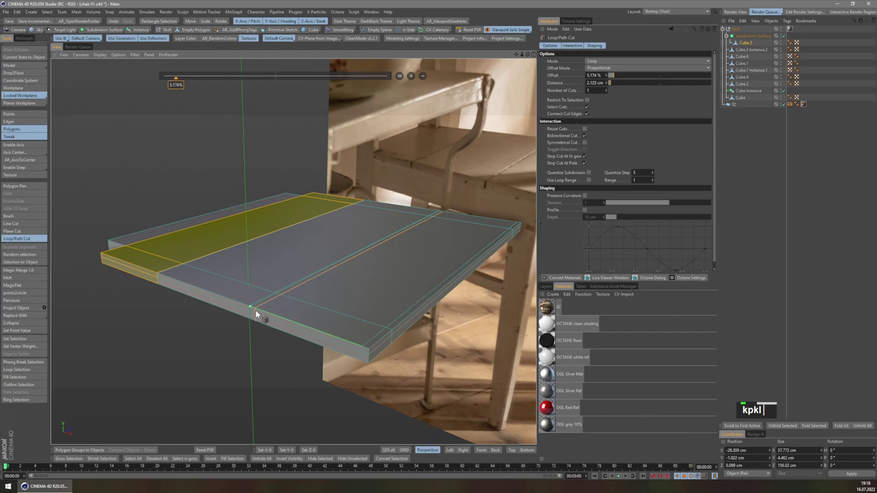
middle_drag(254, 308, 130, 299)
mouse_move(194, 291)
shift+middle_down()
mouse_move(209, 309)
mouse_move(240, 298)
mouse_move(192, 305)
shift+middle_up()
key(ctrl+d)
Step: Add supporting loop cuts around one rear corner notch of the seat, undoing a misplaced cut
scroll(197, 306, up, 2)
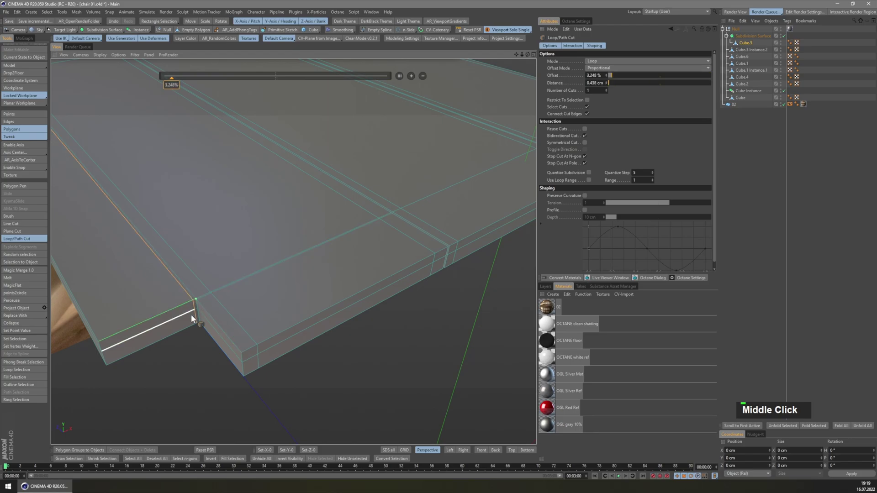
scroll(128, 270, down, 3)
middle_drag(130, 274, 239, 201)
scroll(186, 243, up, 3)
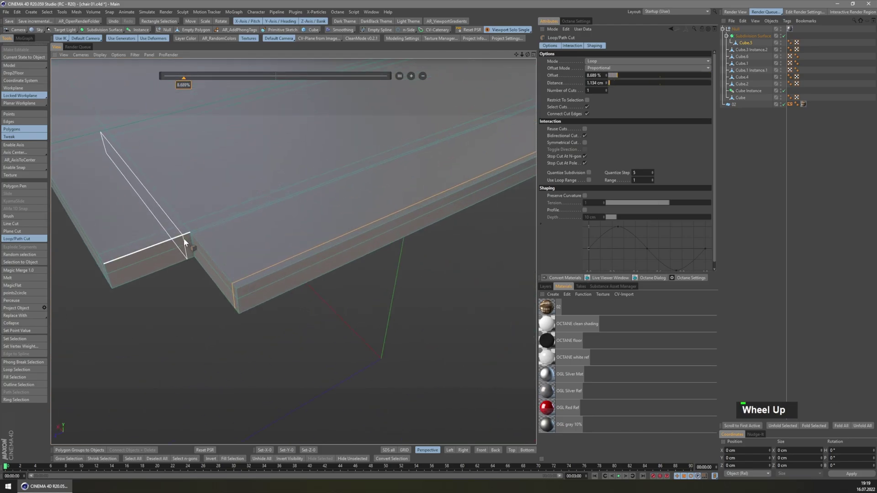
key(ctrl+z)
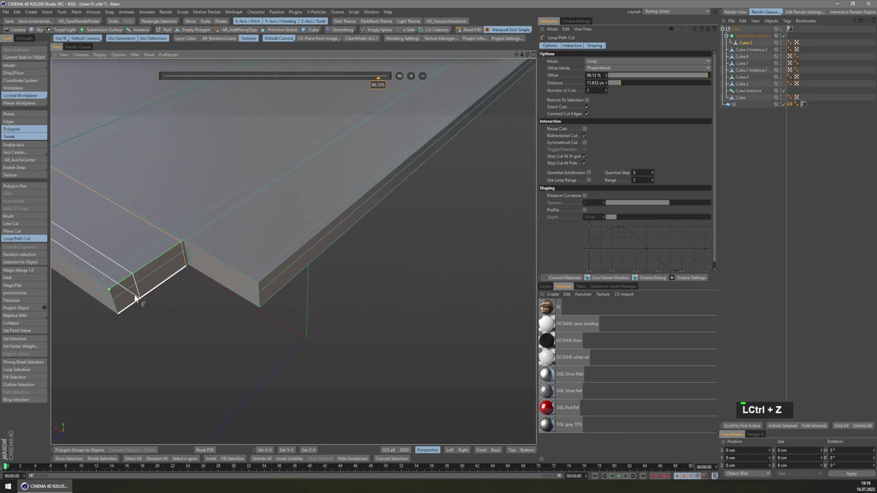
click(118, 292)
scroll(266, 289, down, 4)
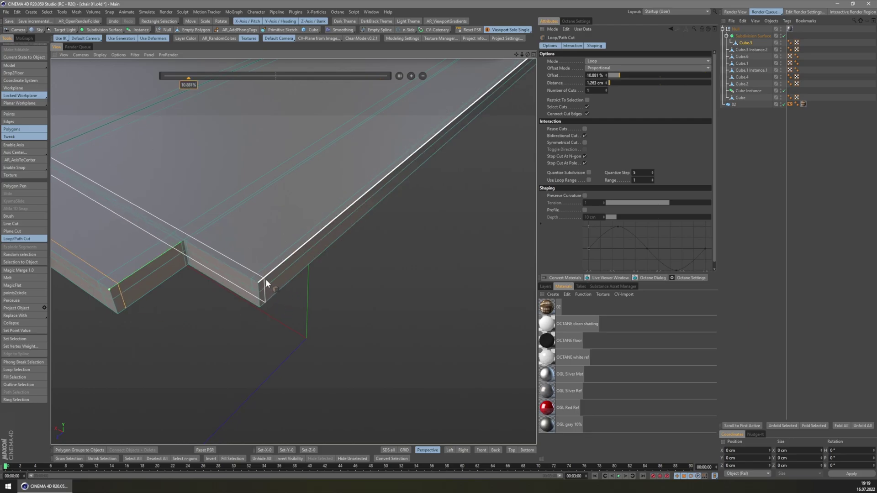
Step: Add loop cuts near the board ends, the other rear corner notch and the front corner of the seat
shift+middle_drag(298, 300, 251, 248)
scroll(337, 258, up, 3)
middle_drag(336, 258, 282, 251)
scroll(267, 319, up, 3)
middle_drag(267, 319, 289, 278)
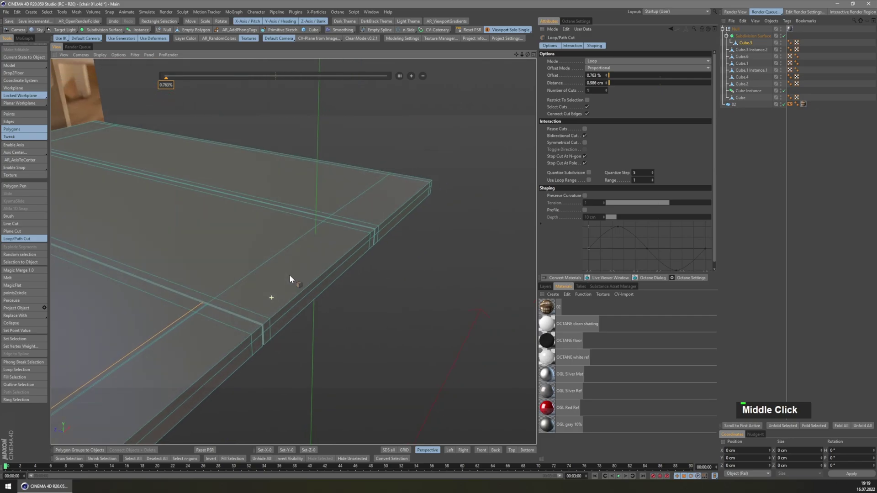
scroll(290, 278, down, 2)
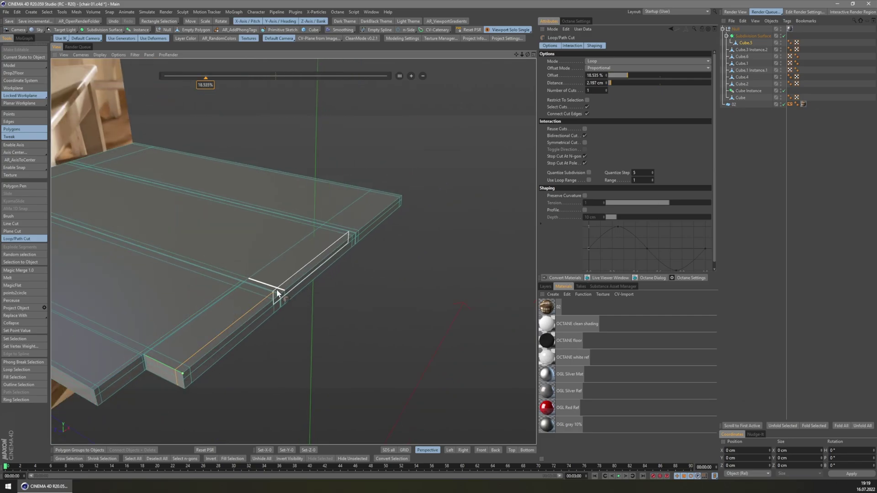
scroll(323, 259, up, 3)
middle_drag(377, 208, 283, 302)
scroll(282, 302, up, 2)
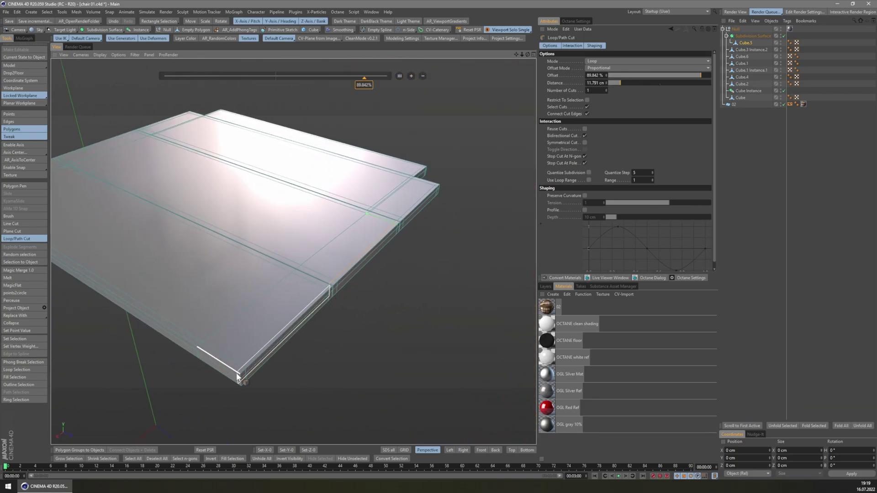
shift+middle_drag(290, 385, 385, 275)
scroll(237, 302, down, 2)
middle_drag(237, 301, 372, 313)
Step: Make further Plane Cuts through the seat boards and switch the Subdivision Surface smoothing on again
key(k)
key(p)
scroll(326, 339, up, 2)
click(325, 337)
scroll(315, 347, down, 2)
scroll(328, 325, down, 1)
click(314, 330)
key(q)
key(q)
Step: Loop-select the lower horizontal edge loop running around the sides of the seat mesh
click(744, 184)
shift+middle_drag(332, 249, 335, 295)
click(744, 42)
middle_drag(402, 294, 376, 299)
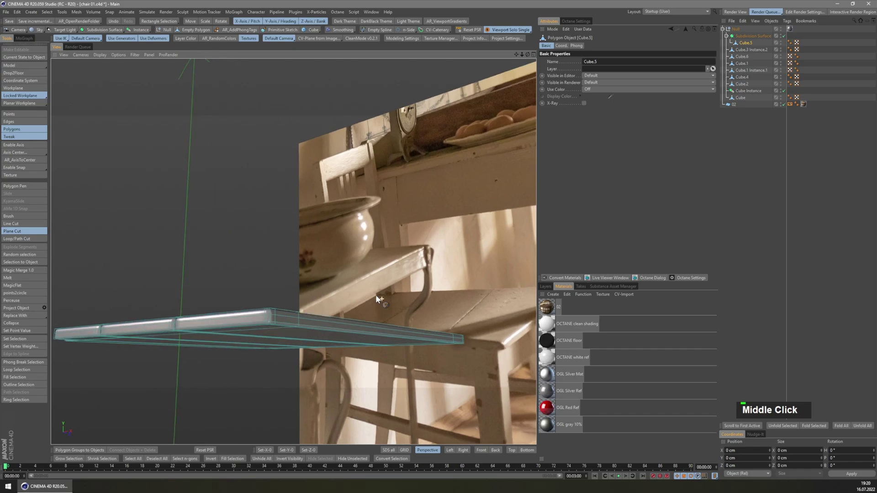
click(21, 122)
middle_drag(268, 308, 297, 333)
scroll(273, 314, up, 3)
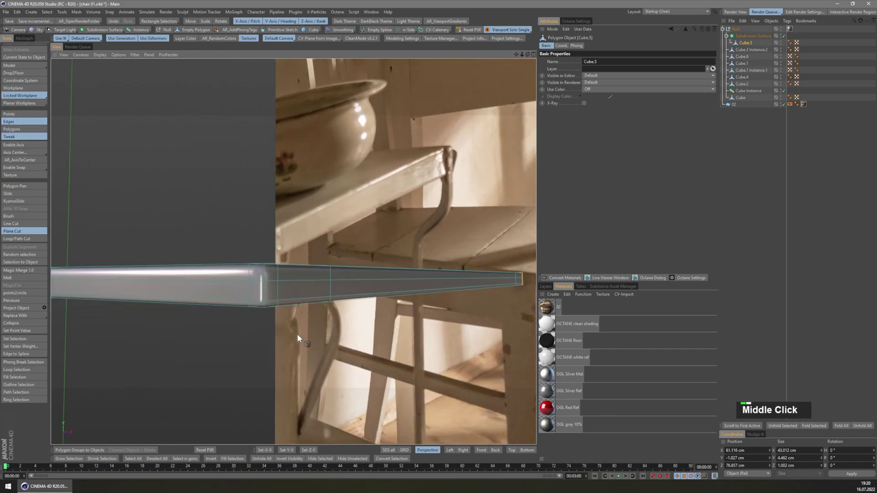
key(u)
key(l)
click(271, 300)
shift+middle_drag(110, 295, 317, 298)
shift+click(301, 315)
key(ctrl+z)
key(ctrl+z)
shift+click(269, 320)
scroll(360, 340, up, 2)
Step: Slide the selected loop down toward the seat's underside with KyamaSlide, using a distance scale of 0.01
key(s)
key(a)
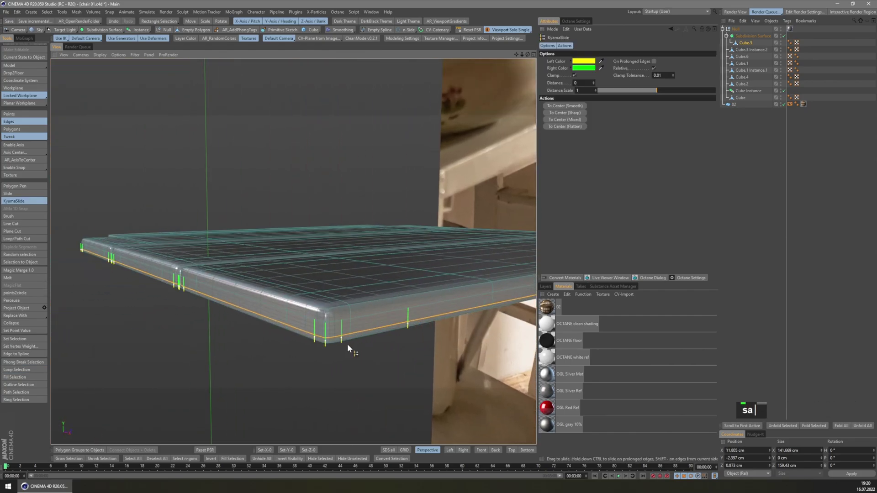
mouse_move(418, 310)
mouse_down()
mouse_move(434, 310)
mouse_move(418, 310)
mouse_up()
middle_drag(418, 310, 330, 341)
scroll(339, 362, up, 2)
scroll(330, 340, down, 2)
Step: Switch the viewport line display from Wireframe to Isoparms
click(118, 55)
mouse_move(102, 53)
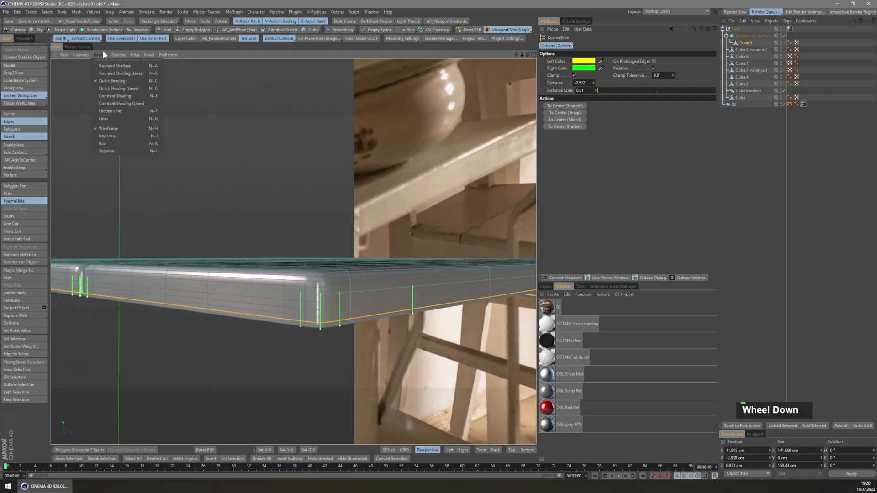
middle_drag(321, 250, 317, 294)
scroll(312, 314, up, 2)
scroll(317, 294, up, 1)
Step: Loop-select the lengthwise edge loop on the front seat board and slide it with KyamaSlide
key(u)
key(l)
click(331, 291)
key(s)
key(a)
drag(346, 315, 315, 320)
middle_drag(452, 300, 308, 300)
drag(354, 247, 344, 246)
Step: Slide the front board's edge loop closer to the gap beside the middle board to tighten its rounding
scroll(286, 307, up, 3)
middle_drag(286, 307, 336, 301)
key(q)
drag(336, 302, 324, 301)
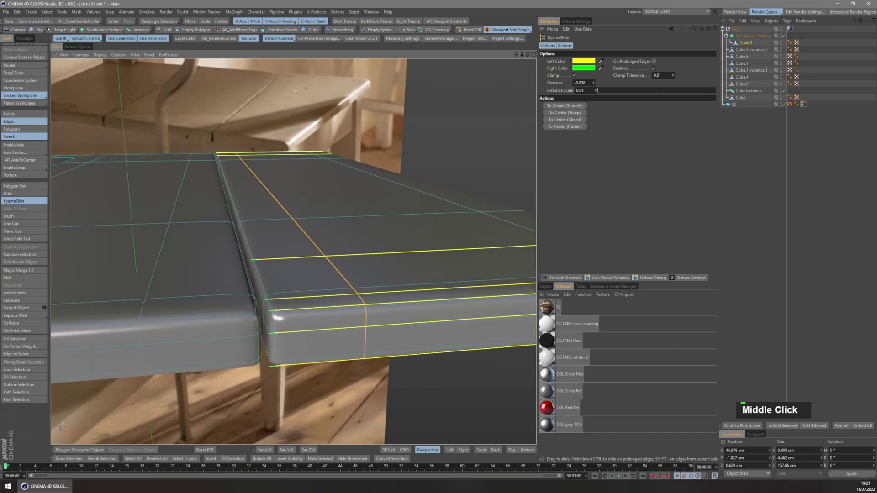
middle_drag(364, 301, 346, 308)
drag(345, 308, 313, 308)
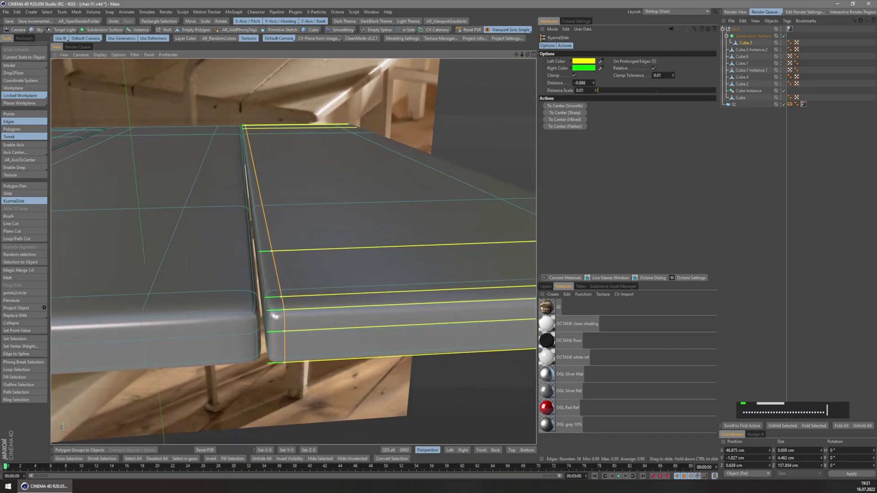
middle_drag(355, 308, 247, 295)
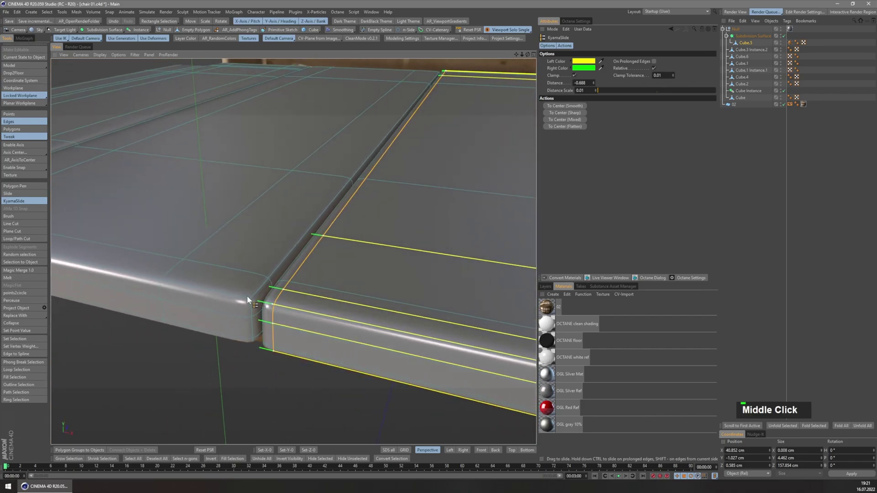
Step: Loop-select the middle board's edge loop beside the front gap and slide it toward that gap with KyamaSlide
key(l)
click(224, 302)
key(s)
key(a)
drag(226, 301, 378, 303)
key(period)
drag(194, 308, 156, 309)
scroll(249, 286, down, 3)
Step: Select the middle board's edge loop beside the rear gap and adjust its position with KyamaSlide
shift+middle_drag(249, 285, 218, 292)
key(space)
click(218, 317)
key(space)
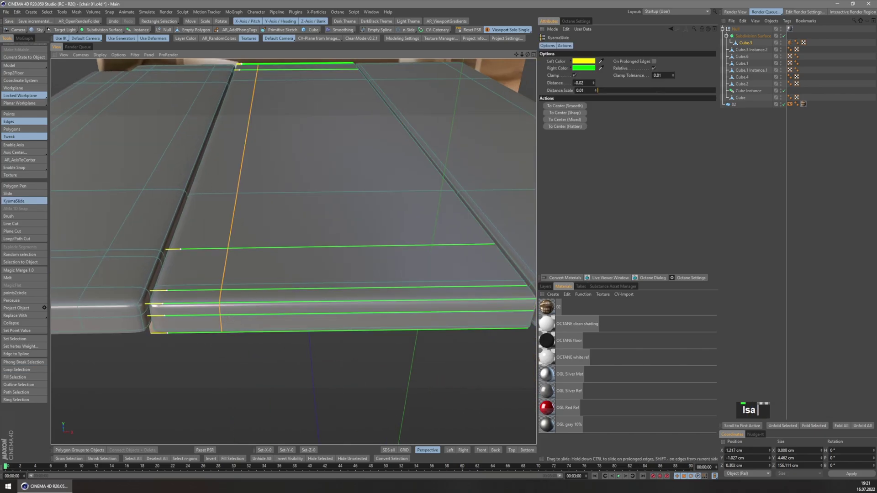
drag(226, 312, 220, 303)
middle_drag(216, 302, 278, 305)
Step: Loop-select the rear board's edge loop beside the gap and slide it toward that gap, undoing the first slide
key(space)
click(99, 276)
key(s)
key(a)
drag(278, 305, 318, 299)
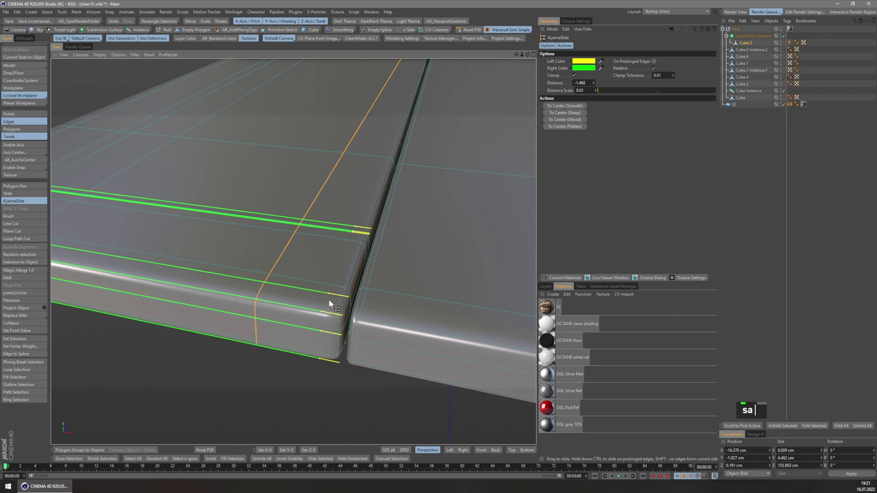
key(ctrl+z)
middle_drag(322, 315, 327, 297)
drag(331, 298, 345, 300)
middle_drag(330, 300, 355, 294)
Step: Show the whole chair again and set the editor subdivision of the seat's Subdivision Surface to 3
shift+middle_drag(355, 295, 255, 248)
scroll(255, 248, down, 1)
shift+middle_drag(411, 269, 269, 205)
click(779, 187)
key(F3)
scroll(316, 269, down, 2)
middle_drag(318, 271, 355, 274)
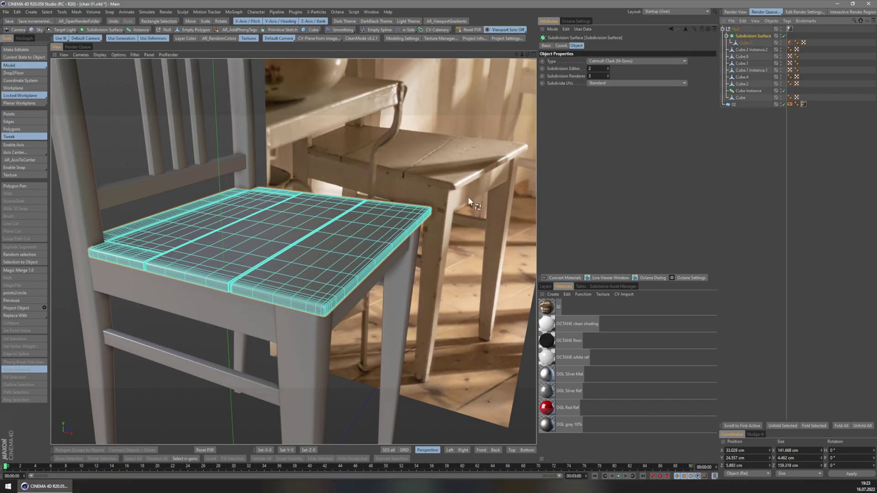
scroll(469, 199, up, 1)
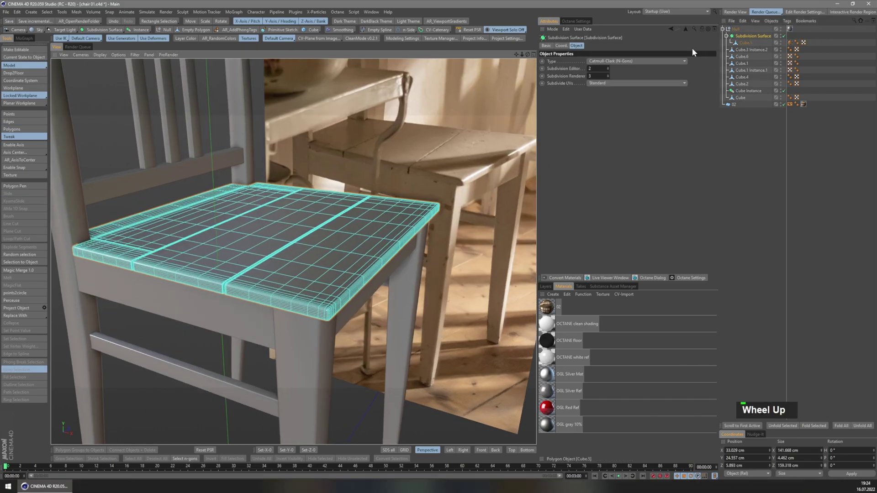
click(597, 70)
scroll(597, 70, up, 1)
Step: Group the seat's Subdivision Surface under its own Null object
click(764, 110)
click(744, 35)
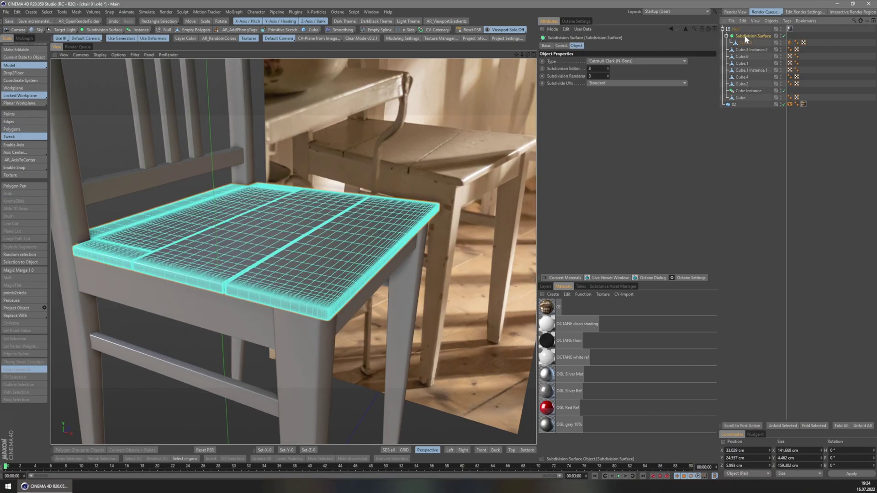
key(alt+g)
Step: Add a Displacer deformer to the seat's new group and set its height to 0.2 cm
click(746, 42)
click(347, 30)
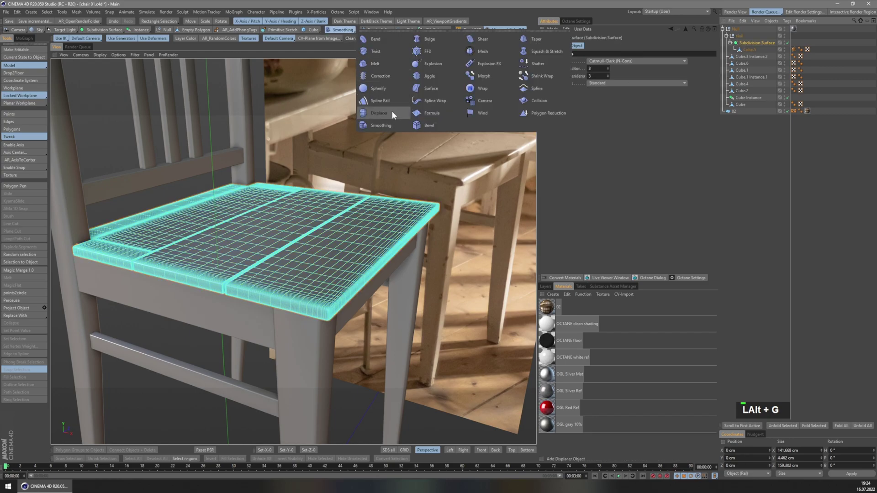
click(394, 110)
middle_drag(361, 256, 328, 245)
click(571, 85)
click(585, 94)
click(582, 78)
key(Return)
key(Return)
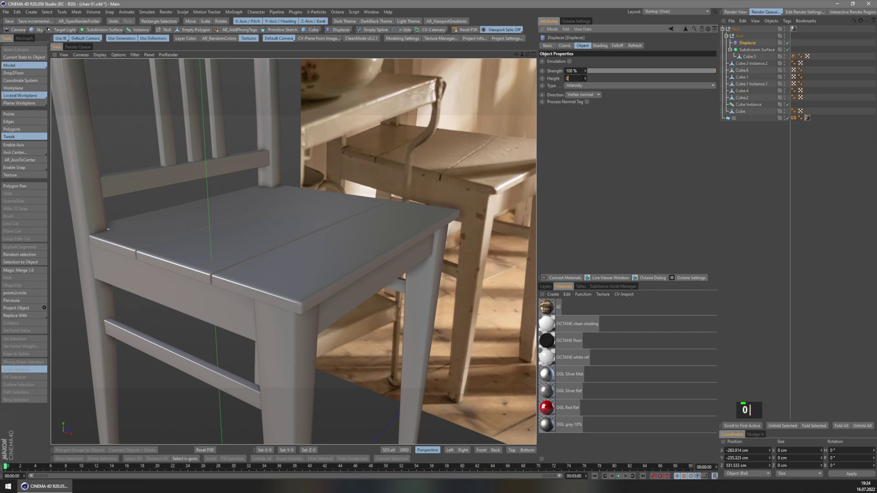
Step: Assign a Noise shader to the Displacer and set its displacement height to 0.4 cm
click(599, 45)
click(565, 68)
click(574, 158)
mouse_move(315, 247)
middle_down()
mouse_move(353, 295)
mouse_move(309, 237)
mouse_move(320, 242)
middle_up()
click(583, 46)
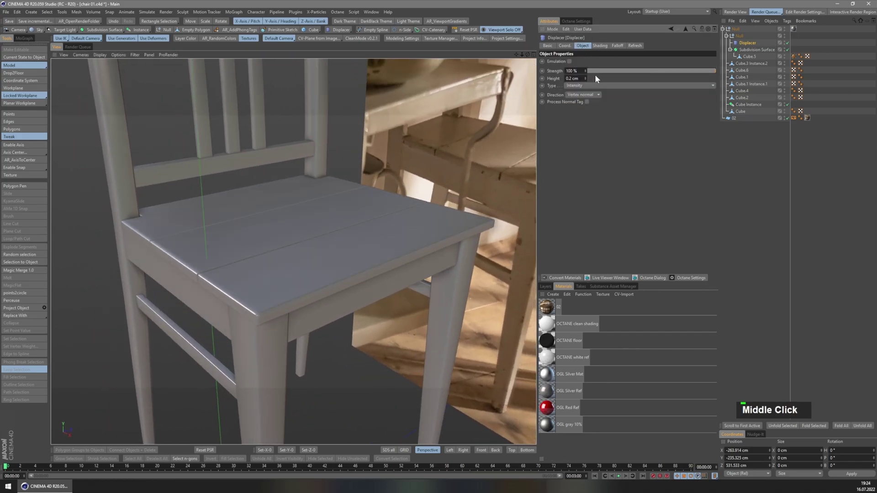
scroll(574, 79, up, 2)
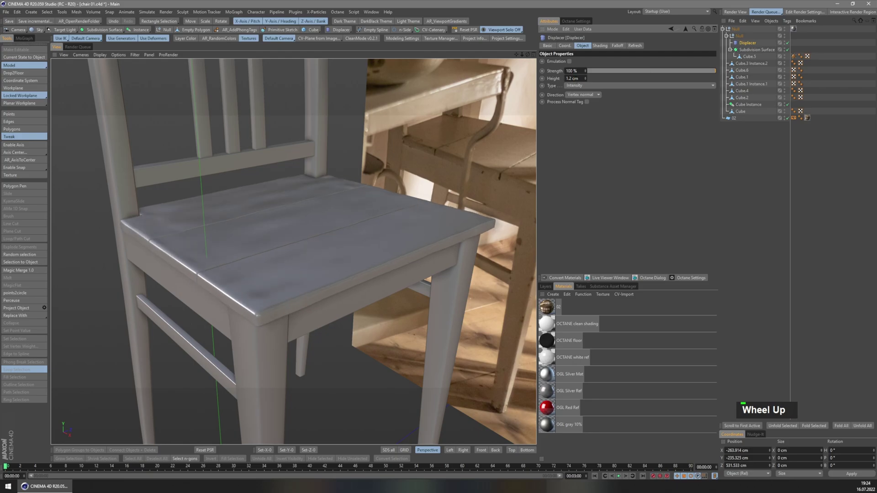
text(0.4)
key(Return)
Step: Check the seat with the Displacer toggled off and on, and apply the OGL gray 10% material to the chair group
middle_drag(350, 243, 247, 285)
scroll(352, 230, up, 2)
double_click(788, 42)
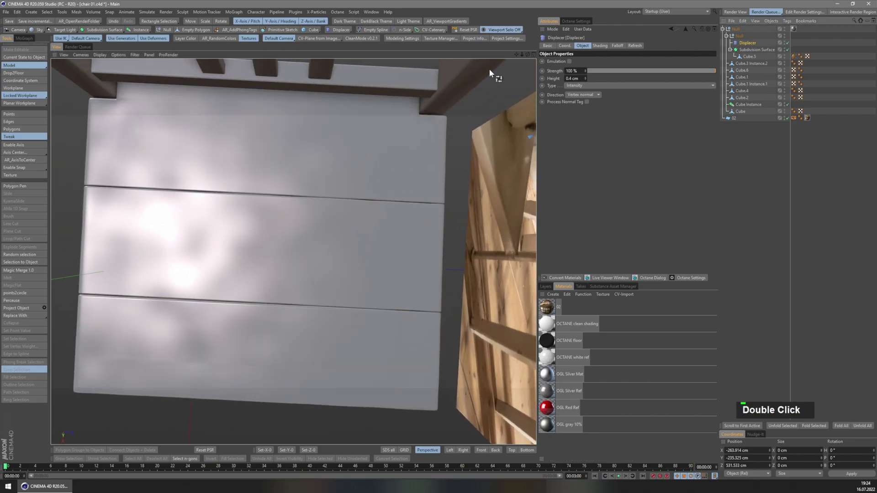
drag(551, 428, 794, 29)
mouse_move(343, 265)
middle_down()
mouse_move(356, 217)
mouse_move(273, 189)
mouse_move(295, 178)
middle_up()
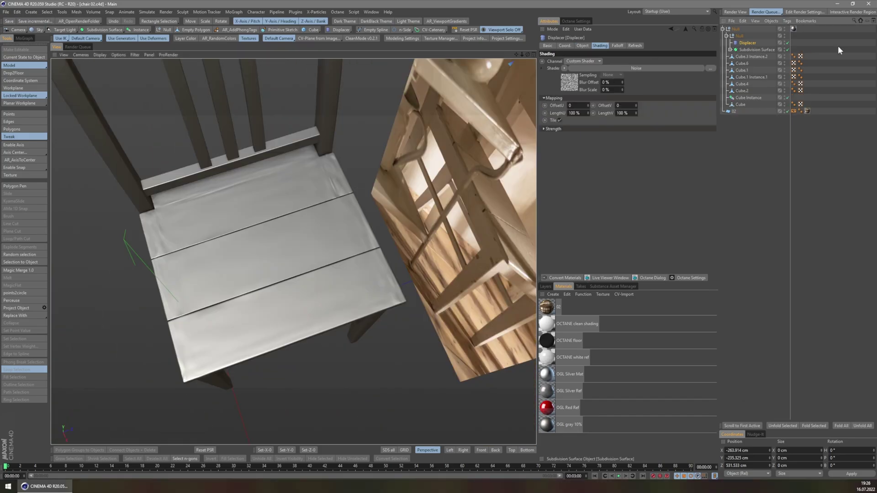
Step: Switch to the BP - UV Edit layout and select all UVs of the seat mesh Cube.5
click(694, 12)
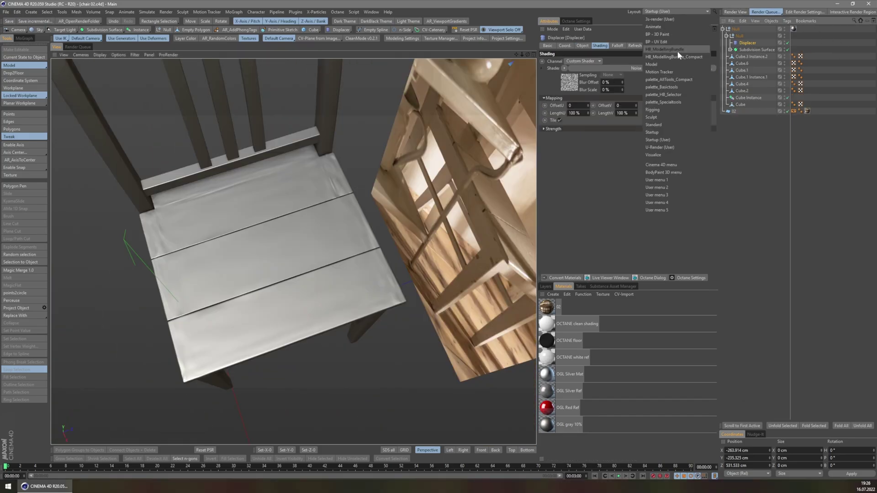
click(667, 41)
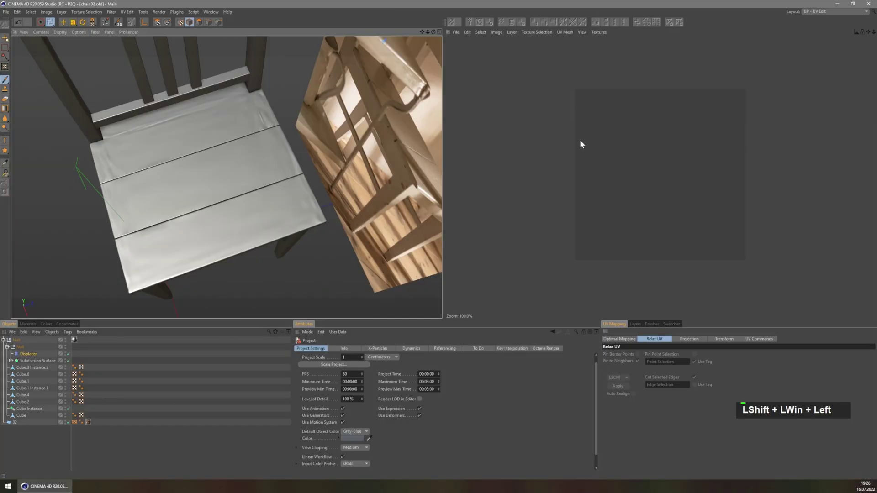
middle_drag(196, 167, 206, 150)
click(11, 361)
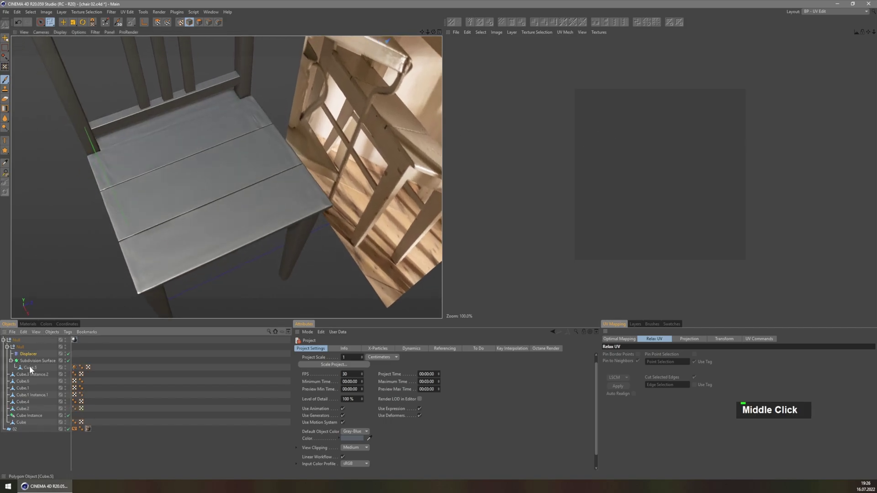
click(30, 368)
key(ctrl+a)
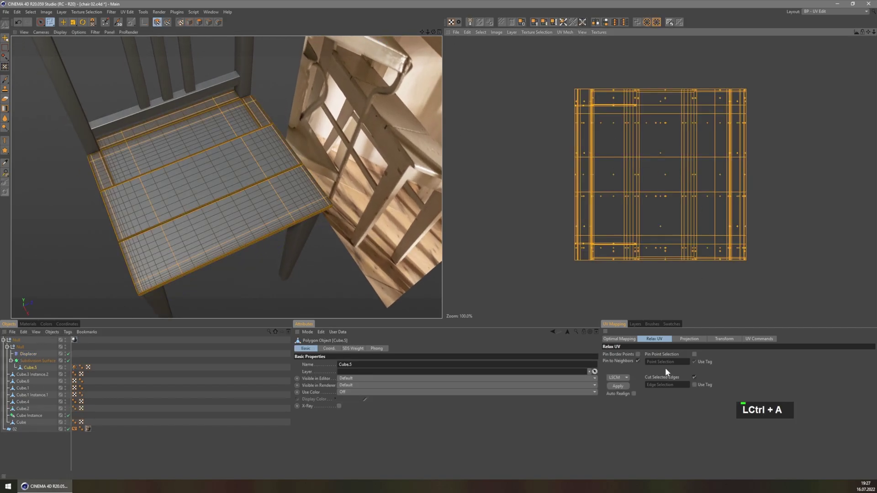
Step: Remap the seat's UVs with Optimal (Cubic) mapping and return to the Startup (User) layout
click(622, 339)
click(630, 355)
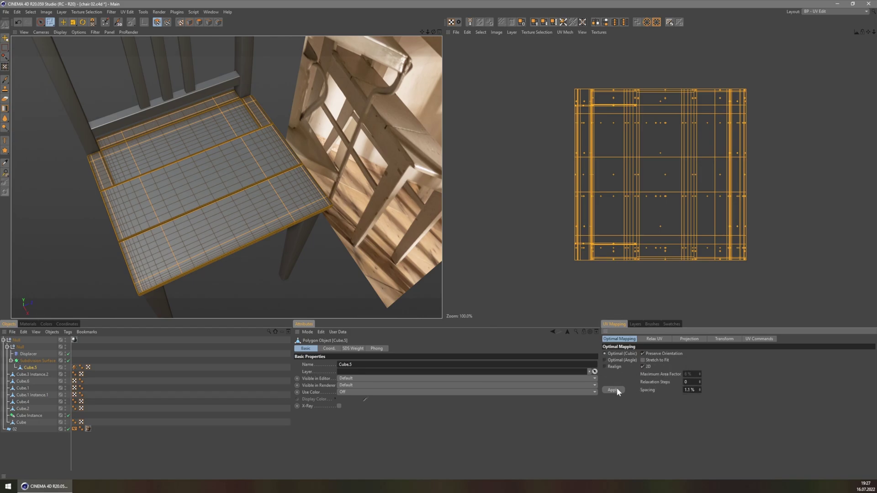
click(615, 390)
middle_drag(237, 229, 274, 215)
click(835, 11)
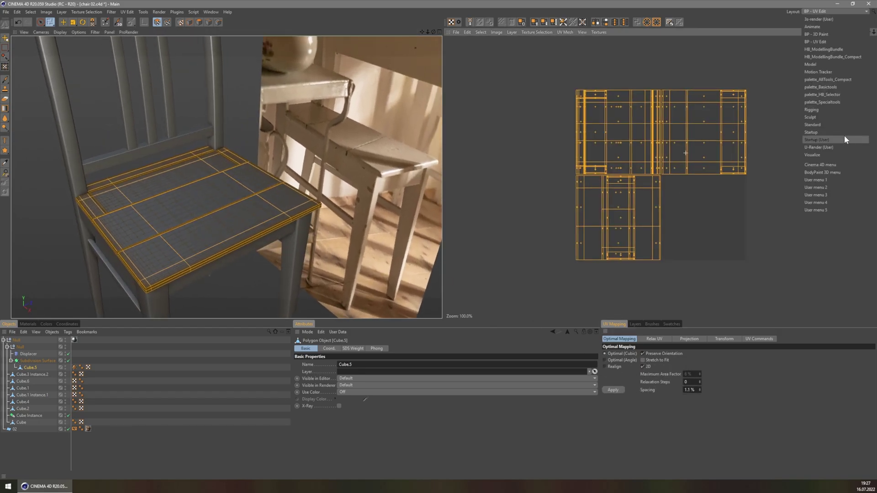
click(844, 135)
Step: Convert the seat's Subdivision Surface into an editable polygon mesh
middle_drag(273, 298, 256, 315)
click(748, 48)
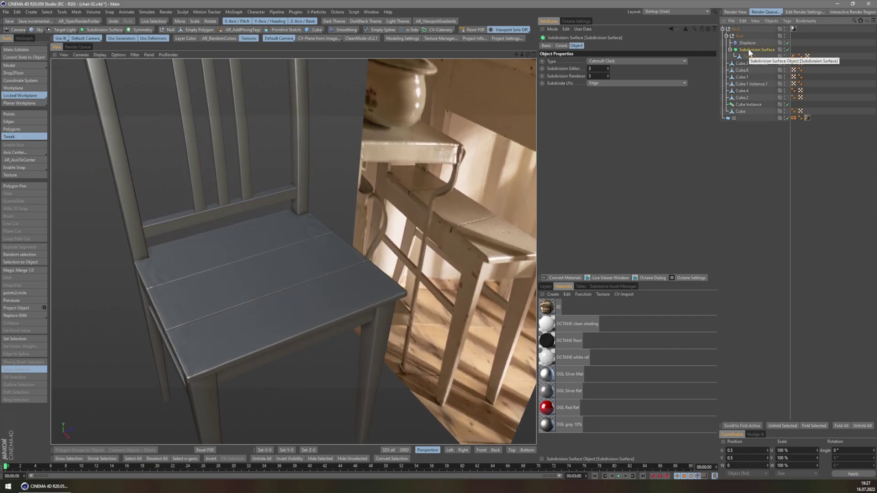
key(c)
Step: Set the space of the Displacer's Noise shader to UV (2D) and return to Model mode
click(751, 43)
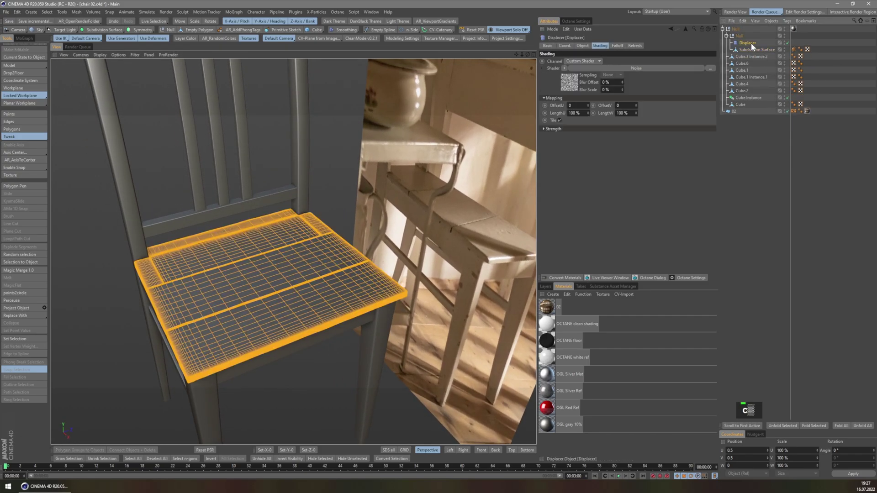
click(630, 65)
click(640, 139)
click(616, 146)
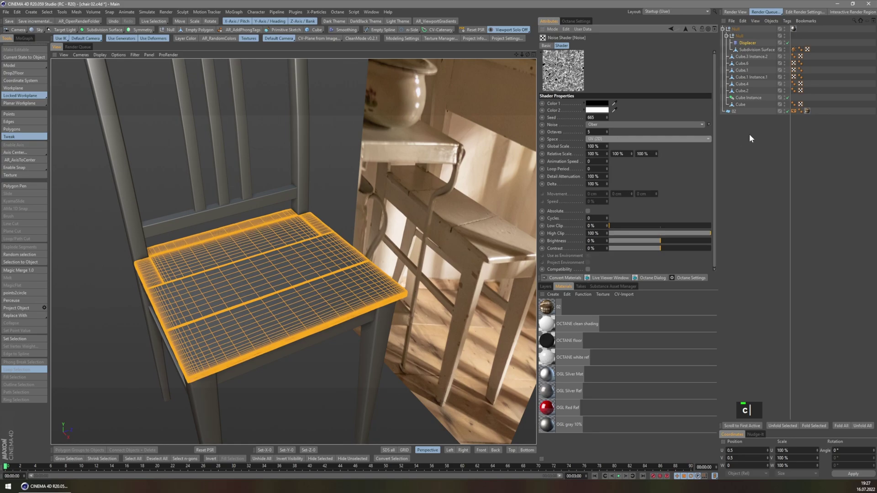
click(750, 133)
click(747, 43)
mouse_move(457, 206)
middle_down()
mouse_move(303, 317)
mouse_move(305, 286)
middle_up()
click(19, 65)
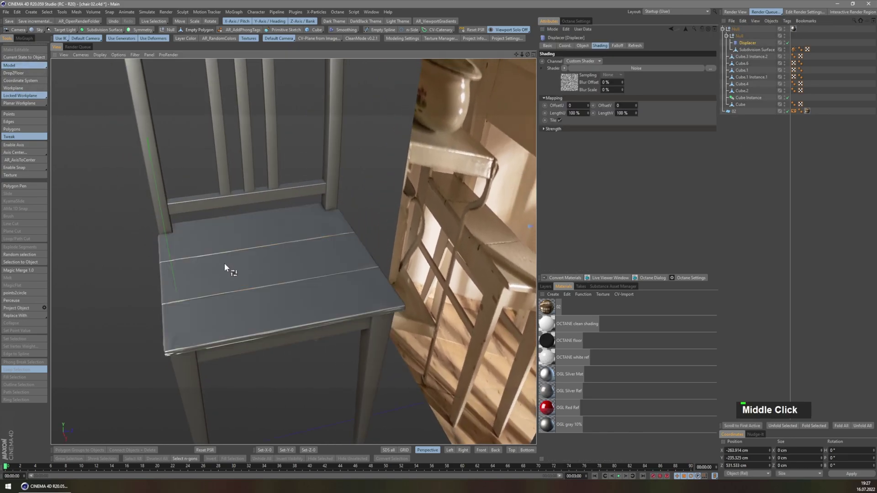
Step: Stretch the Displacer's noise by raising its second relative scale value to 1457% and inspect the seat surface
scroll(220, 288, up, 4)
click(617, 67)
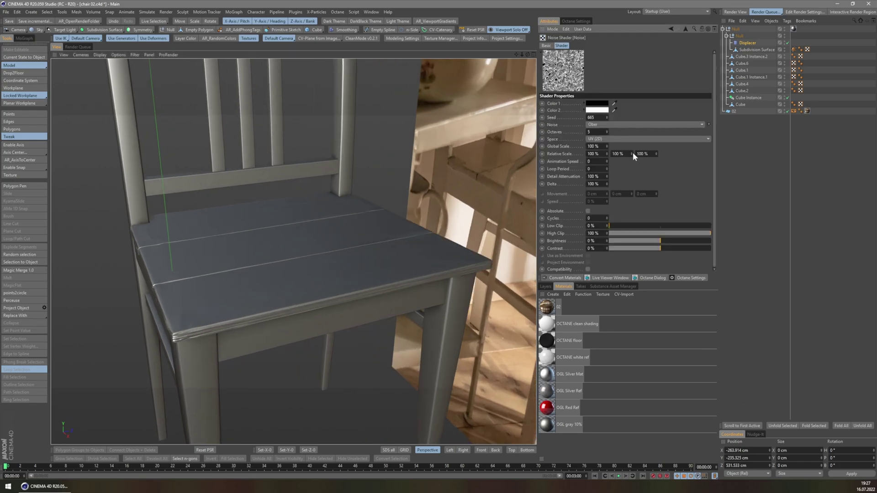
drag(631, 154, 631, 118)
middle_drag(278, 302, 236, 374)
shift+middle_drag(280, 215, 276, 343)
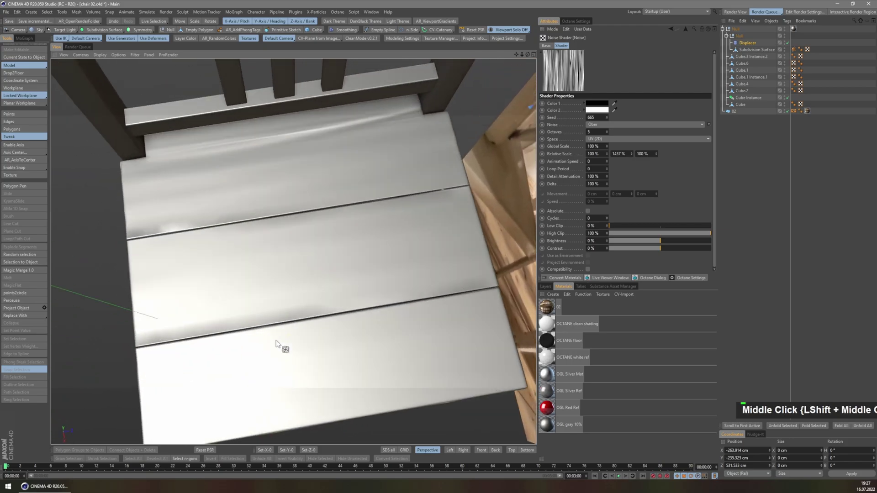
scroll(276, 343, down, 2)
Step: Set the noise's first relative scale value to 143% and the third to 560%, checking the seat from several angles
drag(606, 153, 606, 144)
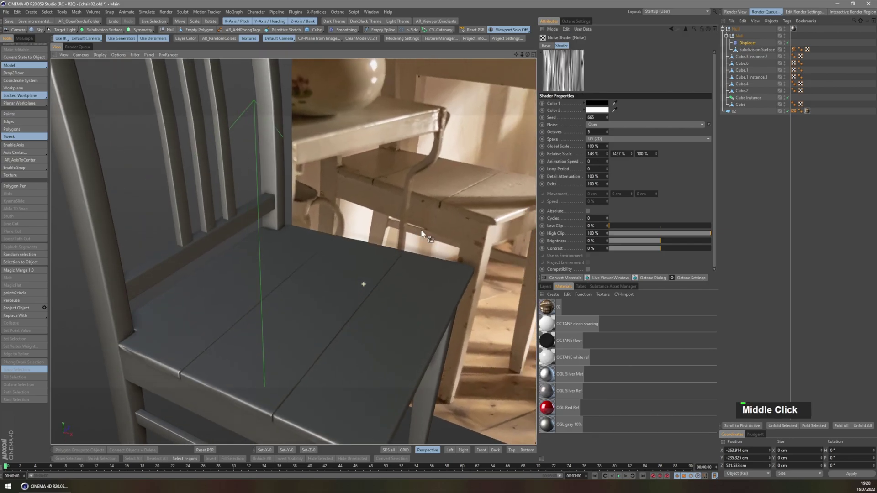
mouse_move(421, 230)
middle_down()
mouse_move(432, 210)
mouse_move(396, 220)
mouse_move(411, 214)
middle_up()
drag(656, 154, 657, 159)
middle_drag(348, 411, 338, 304)
scroll(289, 320, up, 5)
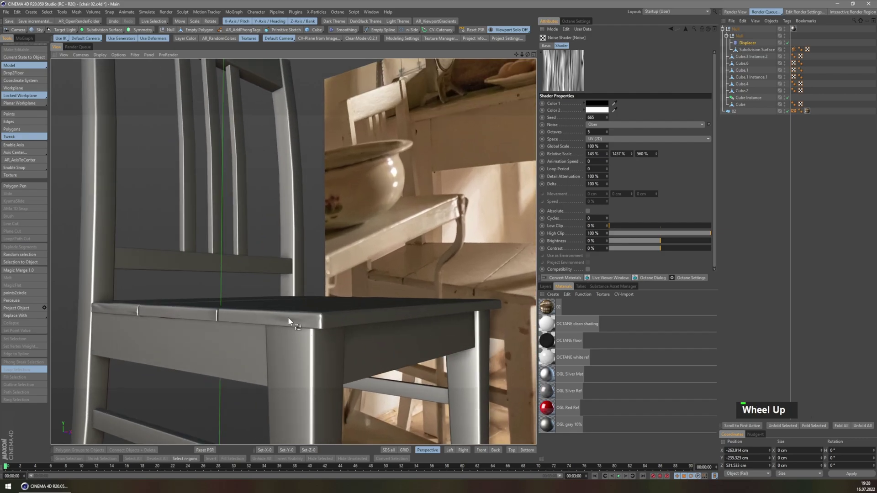
middle_drag(289, 319, 328, 332)
scroll(279, 314, down, 3)
middle_drag(279, 315, 313, 276)
shift+middle_drag(340, 249, 283, 243)
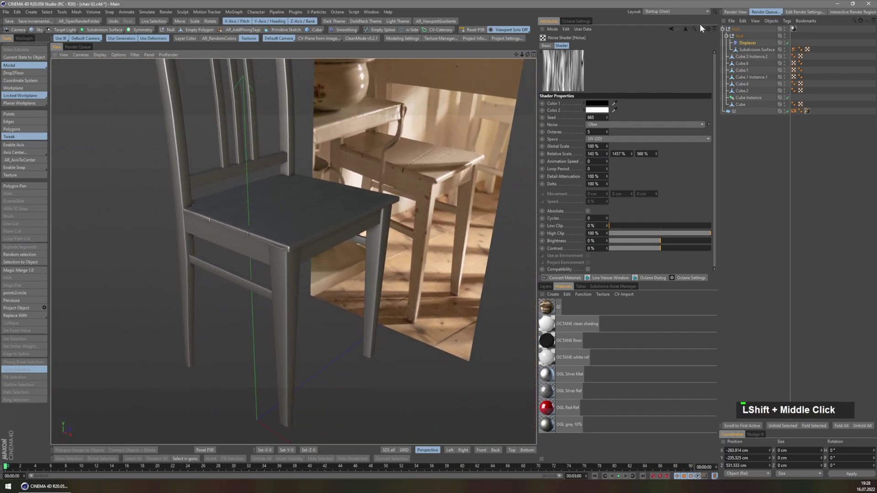
Step: Set the Displacer's height to 0.3 cm and reduce its strength to 87%
click(686, 28)
click(582, 46)
text(3)
key(Return)
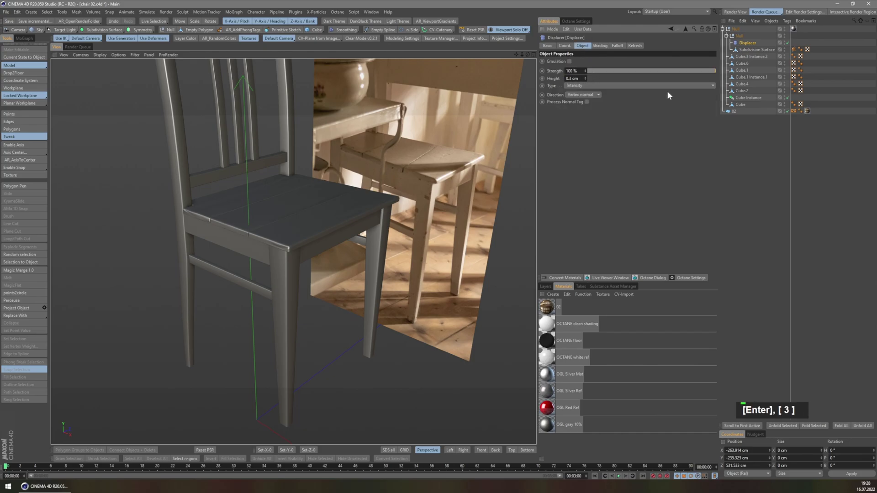
drag(715, 71, 695, 71)
scroll(237, 236, up, 3)
scroll(314, 237, down, 5)
middle_drag(236, 237, 309, 237)
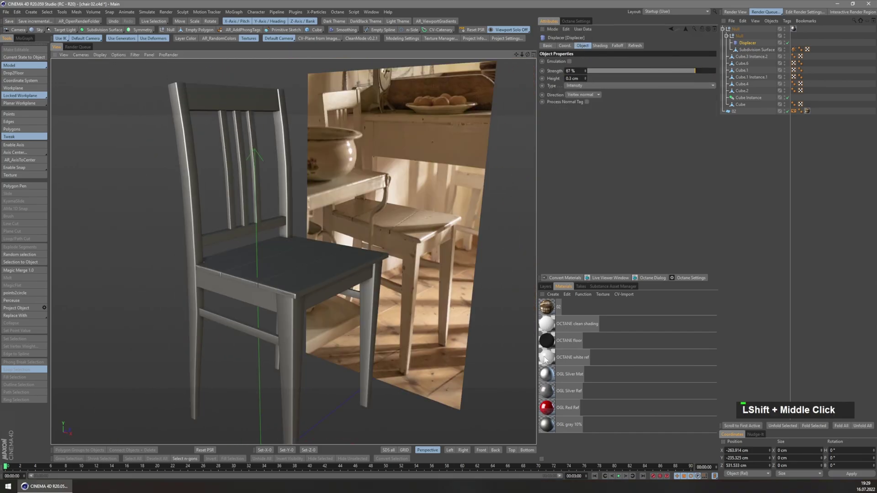
Step: Replace the chair group's material with OCTANE white ref and frame the whole chair
drag(544, 358, 794, 29)
middle_drag(350, 262, 298, 245)
scroll(287, 203, down, 1)
shift+scroll(297, 244, down, 2)
scroll(298, 247, down, 2)
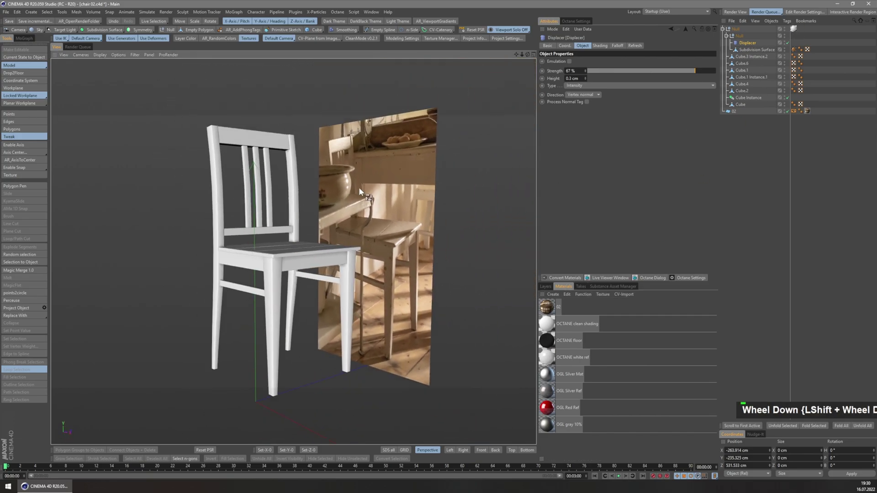
Step: Make the Octane Render Preview layer visible, hide the reference image plane from rendering, and clear the object selection
click(546, 287)
click(608, 323)
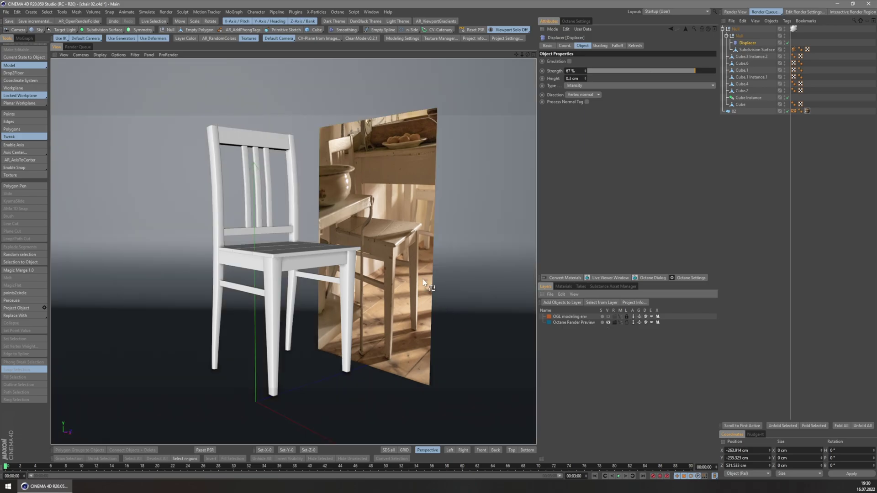
click(795, 111)
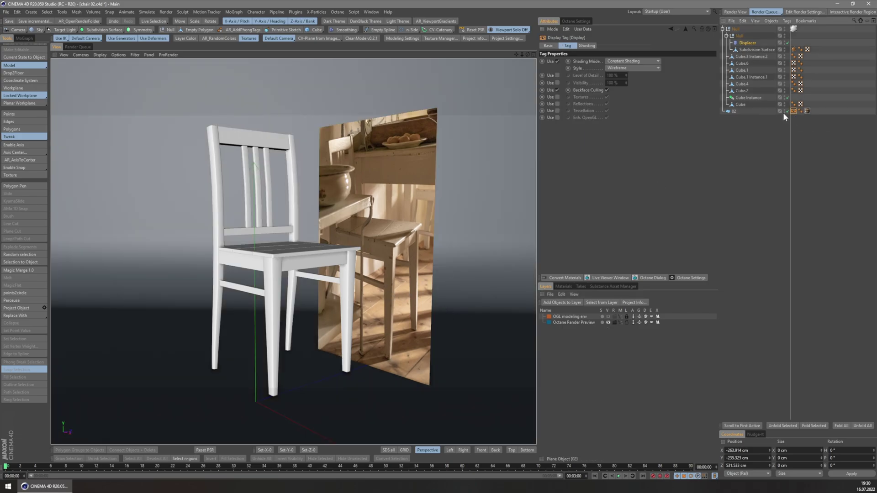
double_click(784, 112)
click(772, 142)
Step: Frame the chair, open the Octane Live Viewer render, and arrange it beside the reference photo window
scroll(348, 249, down, 1)
middle_drag(303, 306, 277, 338)
shift+middle_drag(276, 337, 281, 317)
middle_drag(281, 316, 285, 322)
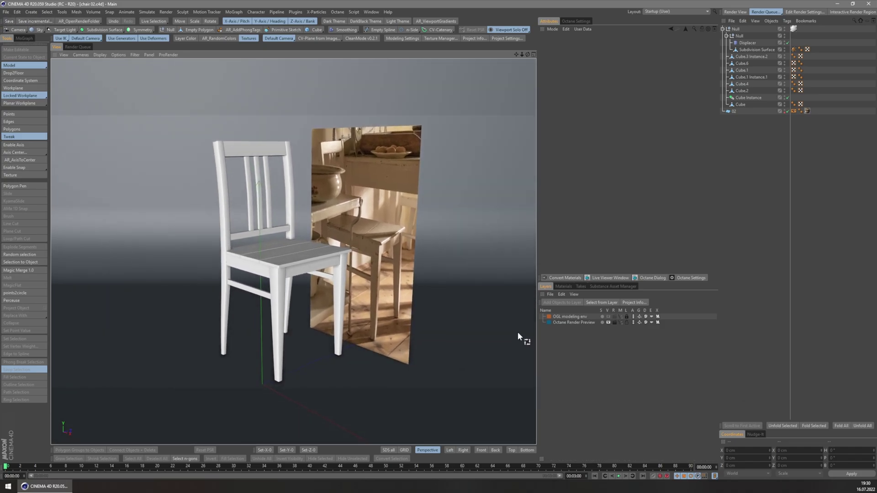
click(609, 279)
key(shift+super+Left)
drag(225, 130, 513, 101)
drag(116, 23, 265, 24)
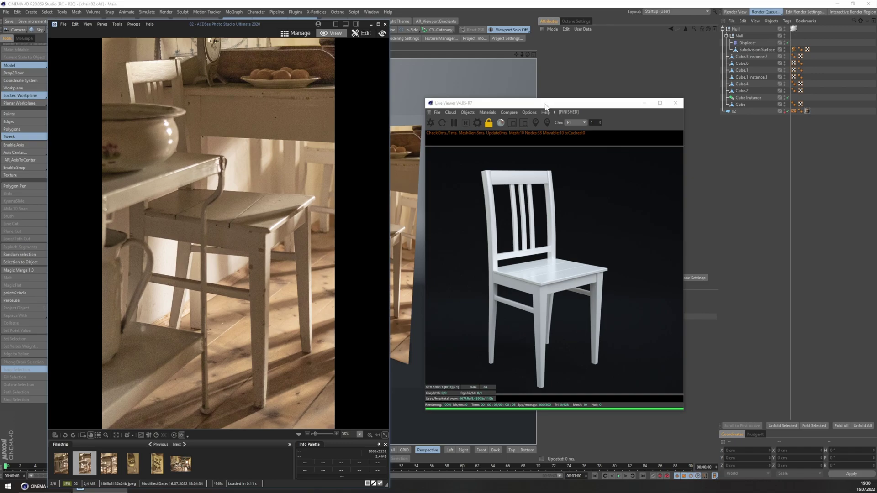
Step: Compare the rendered chair with the reference photo from several angles, rearranging the photo window and enlarging the Live Viewer
middle_click(415, 246)
shift+middle_drag(422, 244, 382, 282)
middle_click(383, 282)
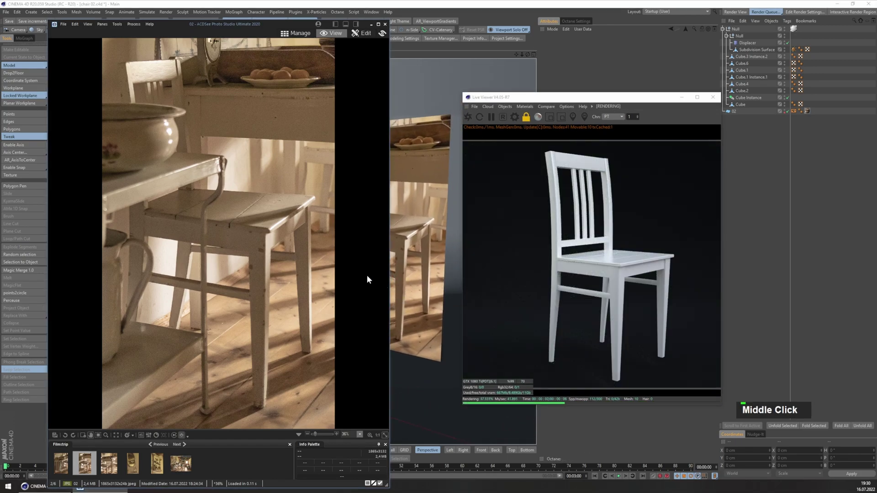
drag(267, 23, 153, 24)
middle_drag(319, 259, 345, 264)
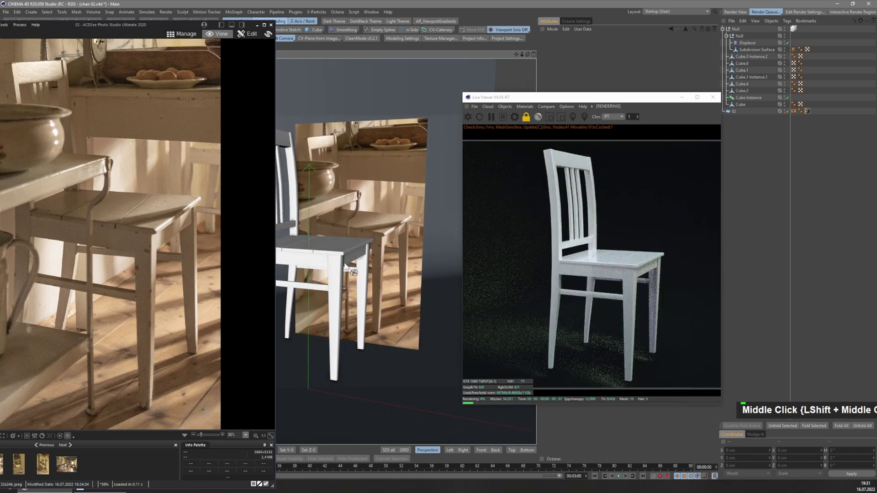
drag(460, 92, 417, 20)
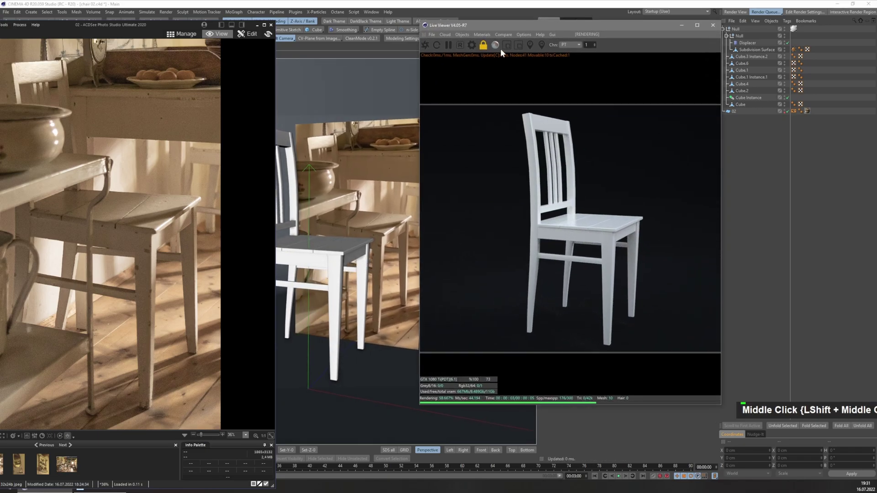
scroll(285, 254, up, 3)
scroll(285, 255, up, 3)
mouse_move(285, 255)
alt+middle_down()
mouse_move(304, 267)
mouse_move(282, 263)
alt+middle_up()
scroll(305, 265, down, 2)
scroll(294, 266, up, 2)
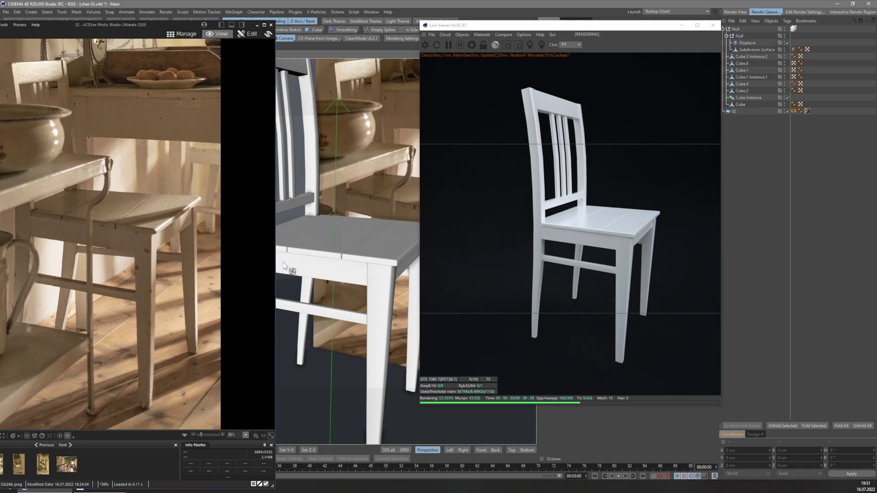
Step: Minimize the reference photo window and move the Live Viewer over the viewport, clear of the layer list
click(609, 27)
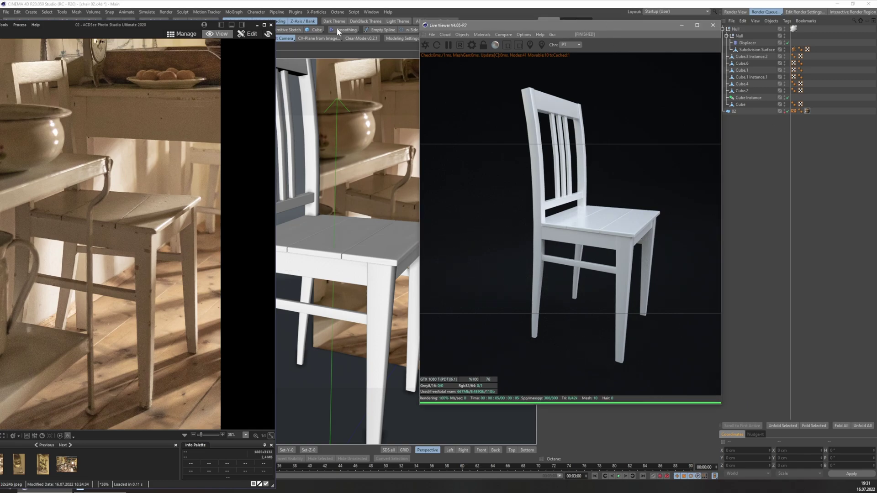
click(257, 25)
drag(581, 31, 248, 40)
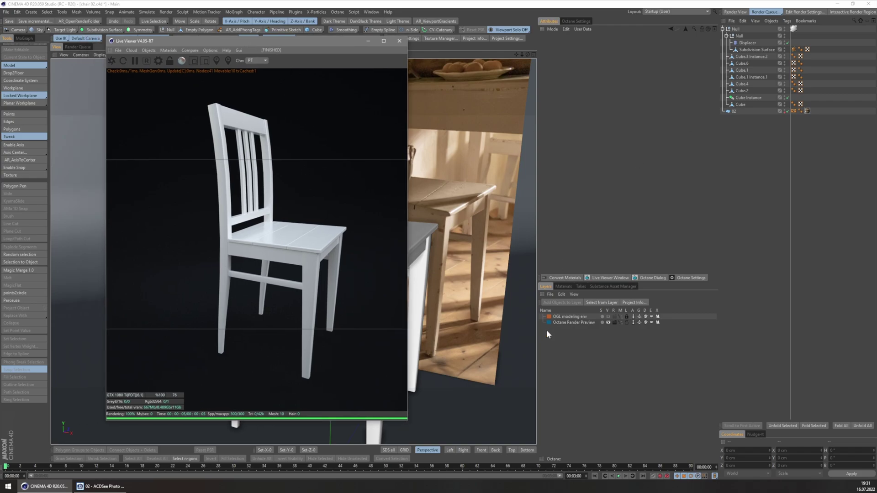
Step: Show the Octane Render Preview layer's objects in the object list and rotate the OctaneSky environment texture along RotX
click(620, 322)
double_click(794, 131)
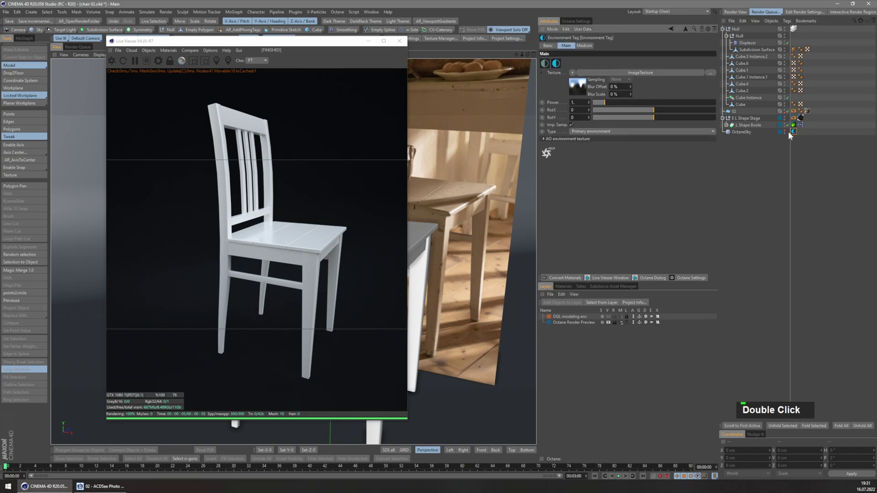
drag(654, 110, 693, 113)
Step: Set the path tracing kernel's coherent ratio to 0 and the OctaneSky environment's RotX to about -0.09
click(579, 21)
drag(635, 184, 605, 185)
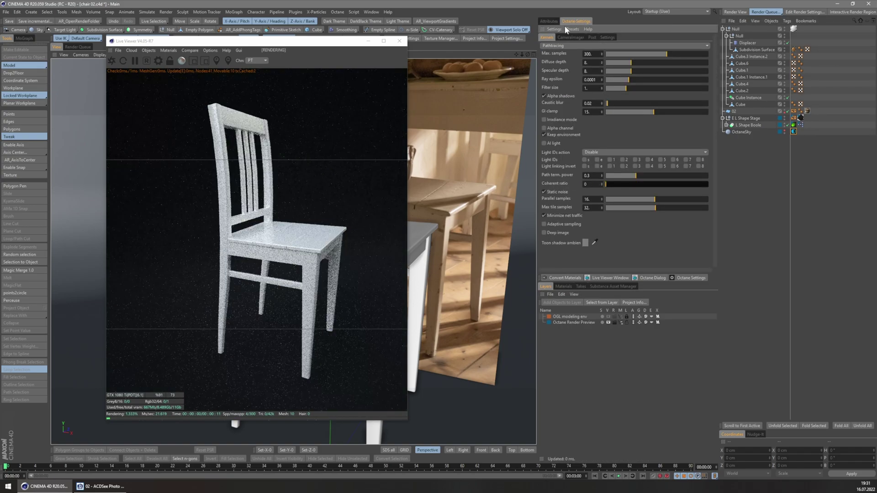
click(550, 21)
drag(687, 111, 649, 110)
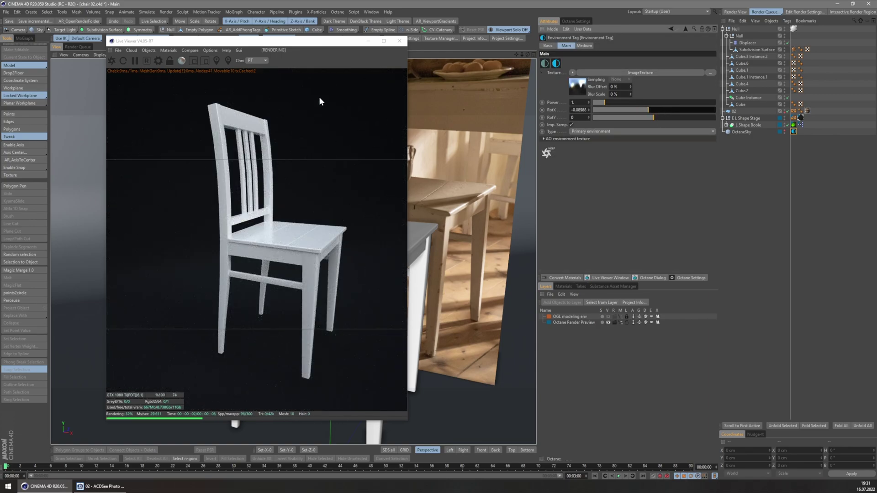
Step: Move the Live Viewer off the chair in the viewport and reframe the chair to resemble the reference photo's viewing angle
drag(203, 39, 536, 50)
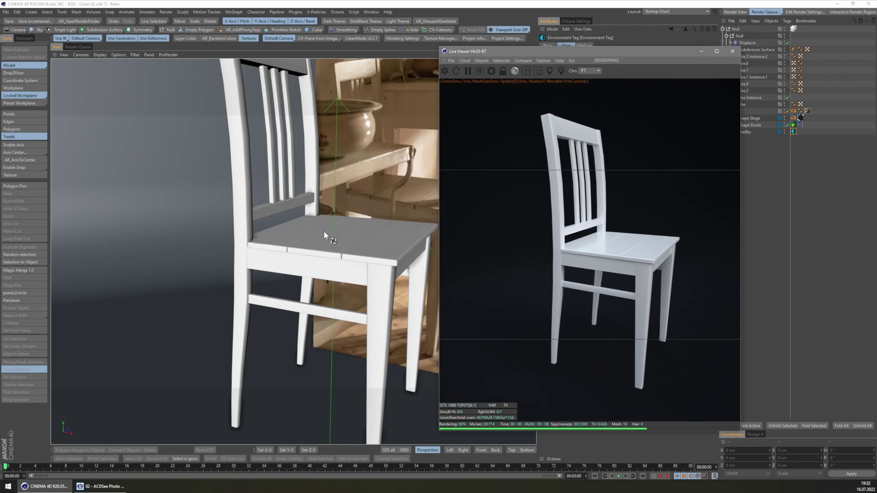
middle_click(308, 232)
scroll(315, 254, up, 2)
mouse_move(308, 251)
shift+middle_down()
mouse_move(297, 251)
mouse_move(321, 245)
shift+middle_up()
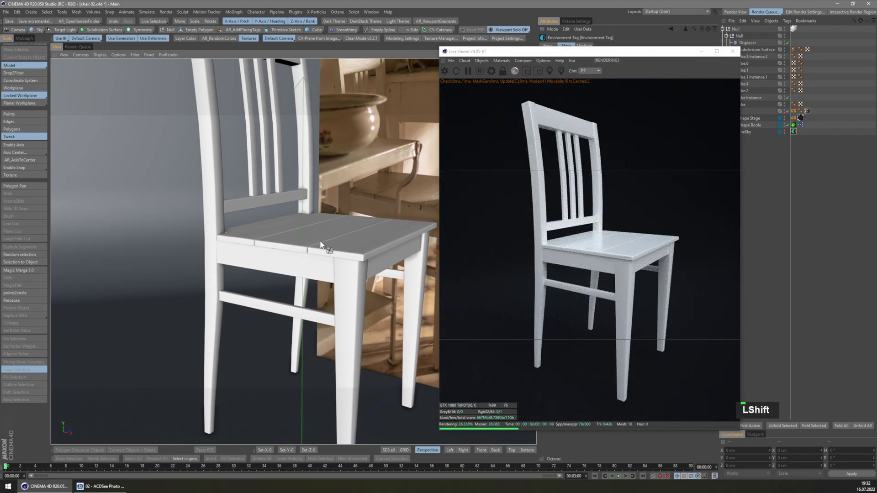
Step: Switch to ACDSee, compare the reference photo side by side with the Octane render, and minimize the photo window
click(96, 487)
drag(172, 29, 318, 34)
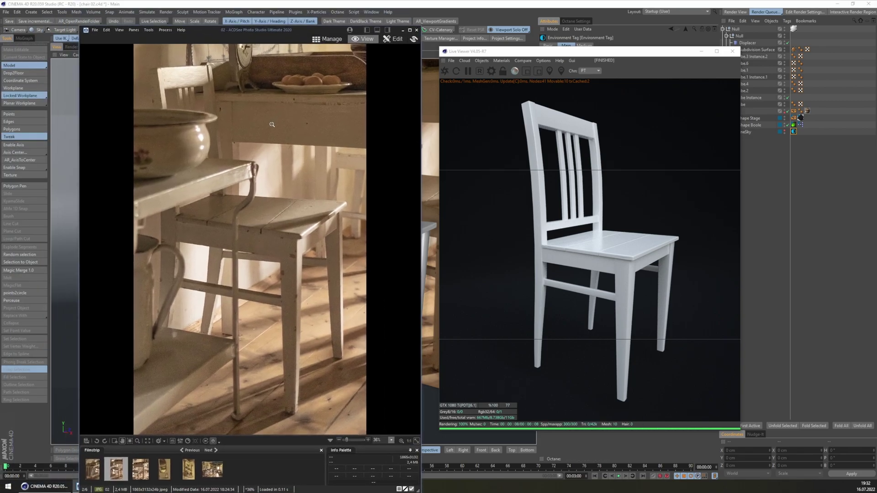
click(399, 30)
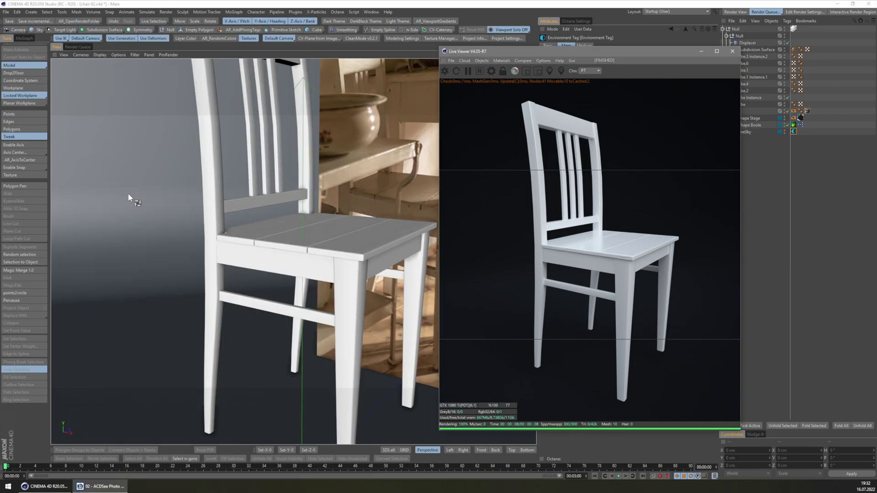